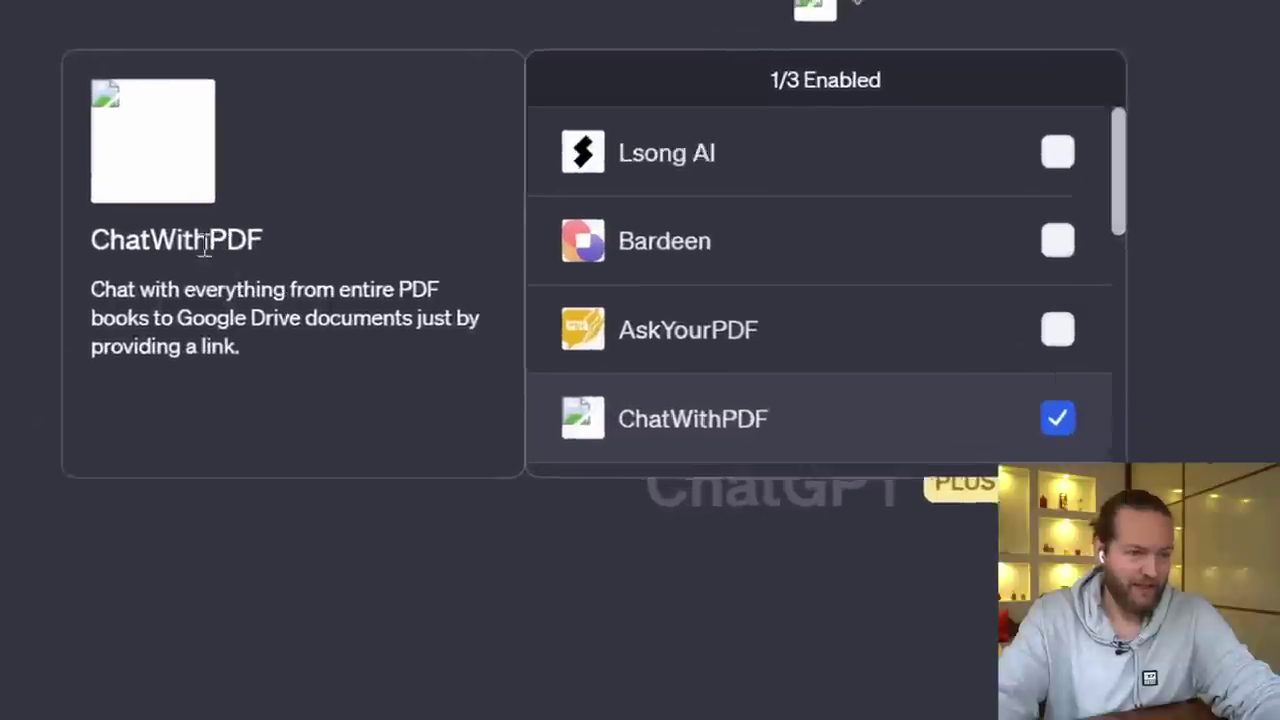
pyautogui.click(755, 318)
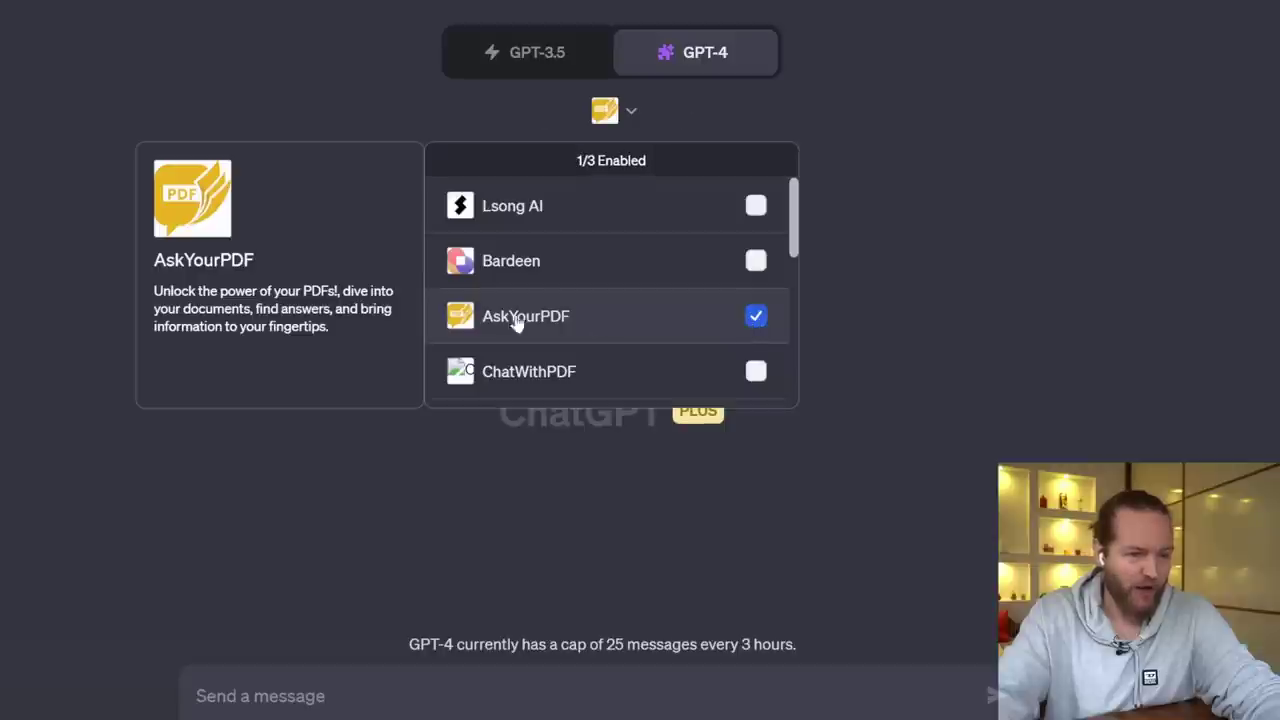
pyautogui.click(690, 629)
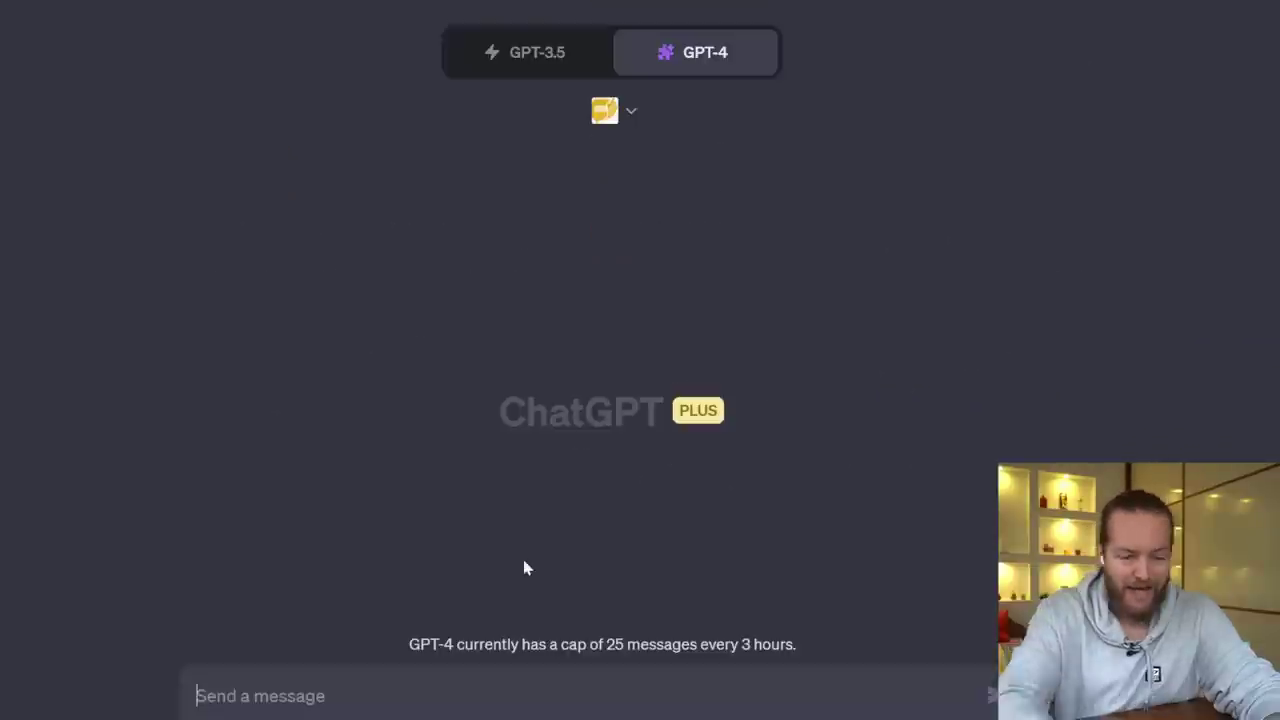
pyautogui.write('https://www.agence-connecto.fr/wp-content/uploads/2022/10/1000-true-fans-kevin-kellydocx-1-6.pdf')
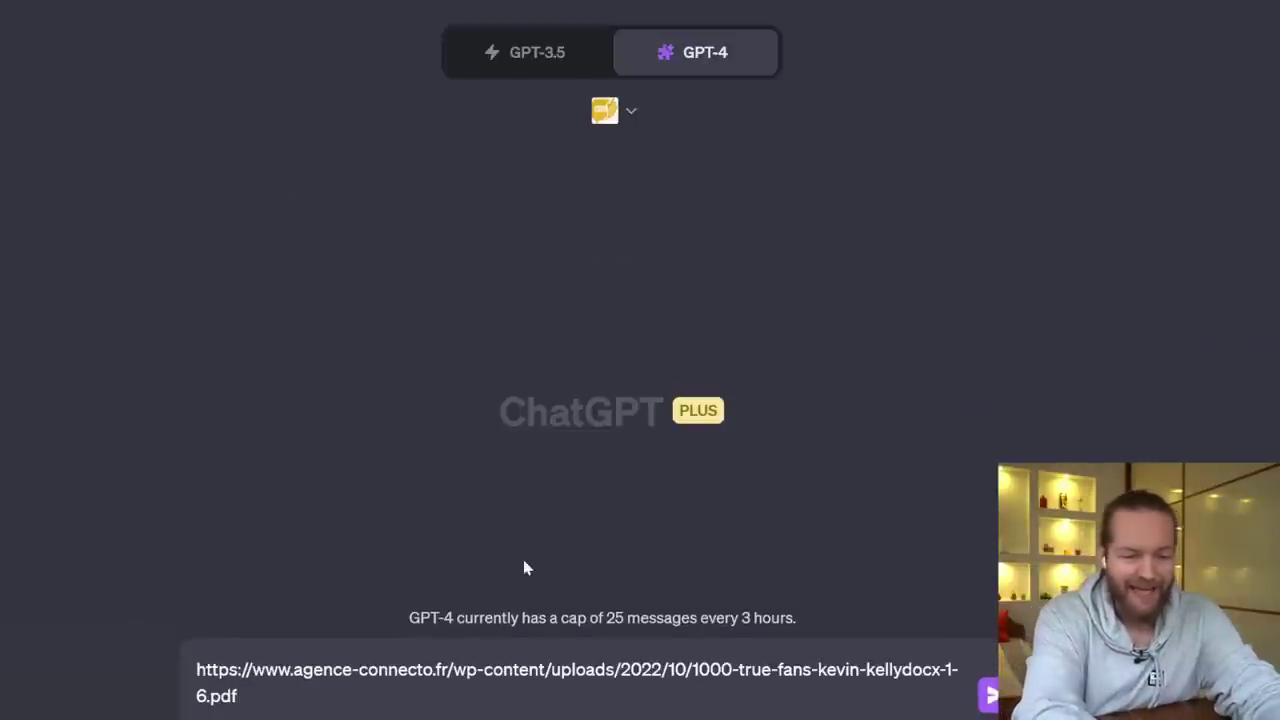
pyautogui.write('give me 10 core lessons from this pdf')
pyautogui.press('Return')
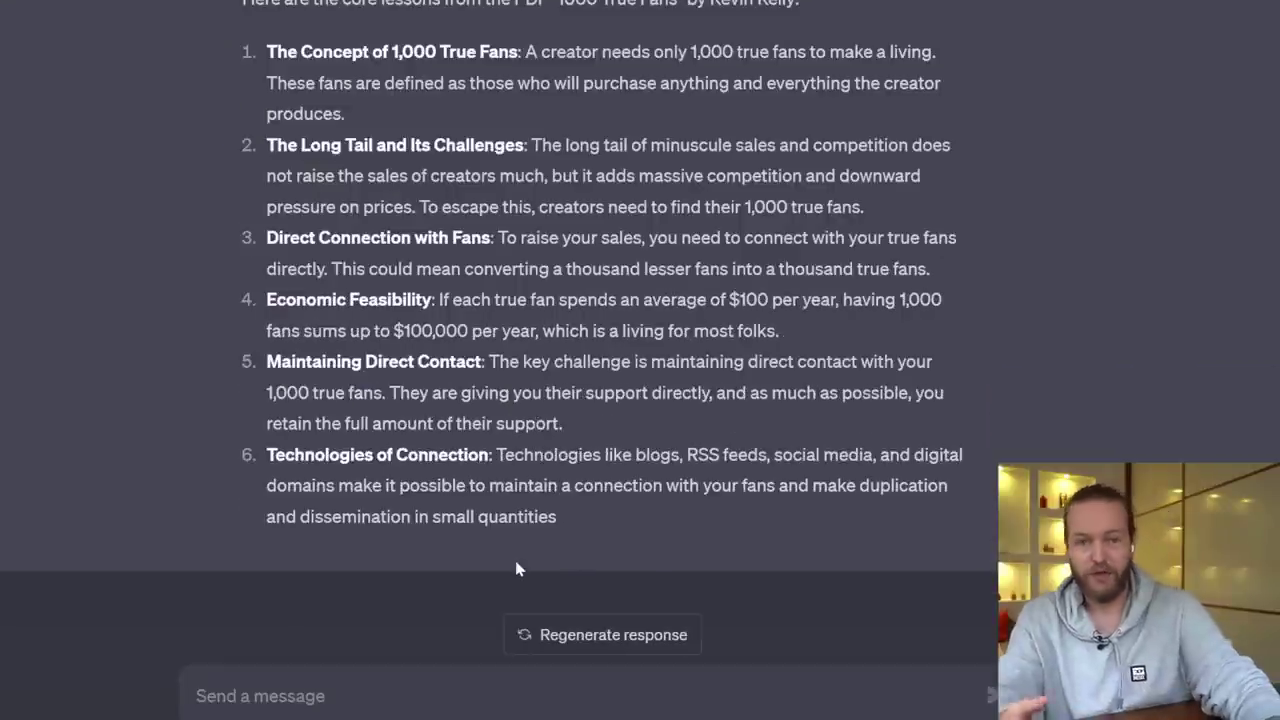
pyautogui.scroll(3, 181, 429)
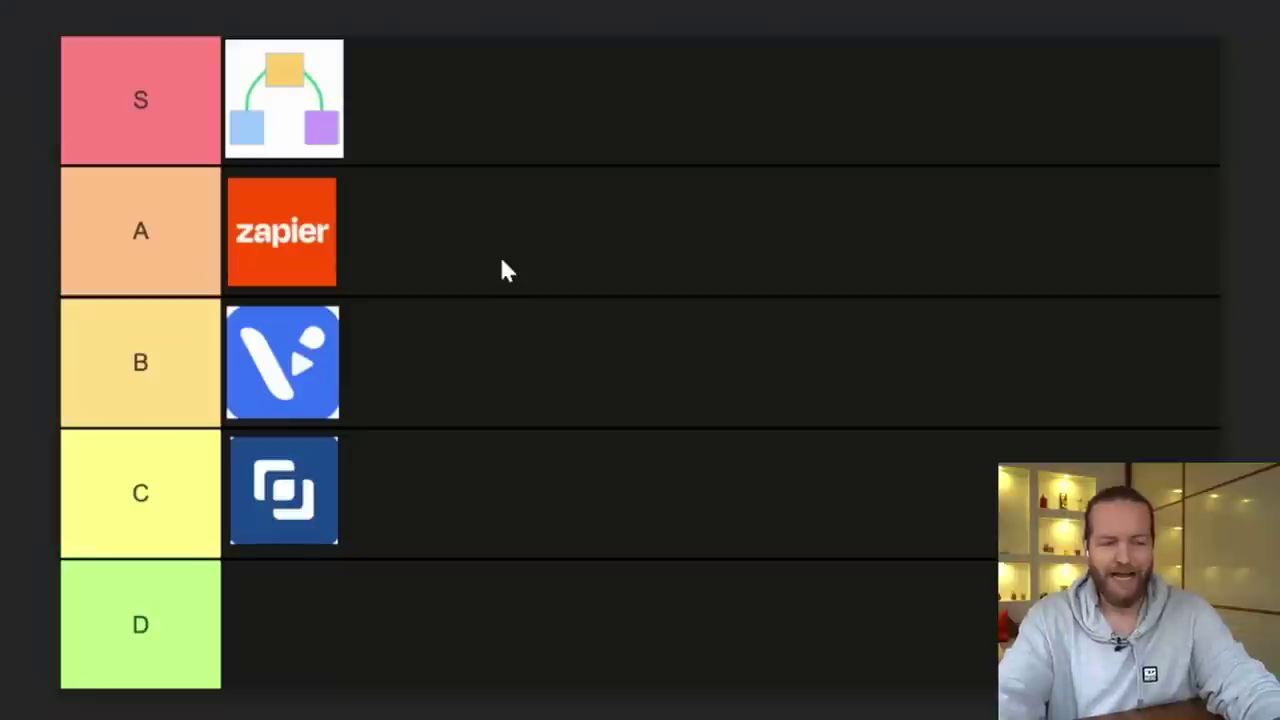
# Paste the AskYourPDF logo into the tier list, place it in tier A beside Zapier and enlarge it to fit the row
pyautogui.hotkey('ctrl', 'v')
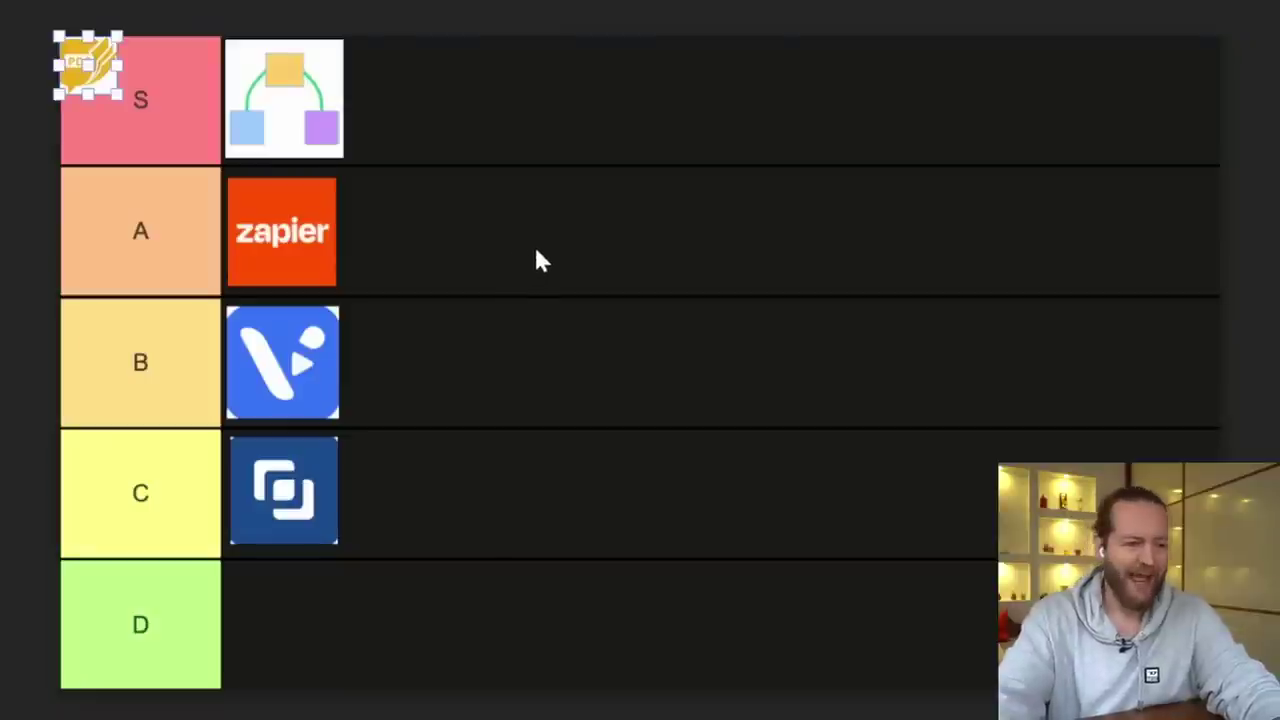
pyautogui.moveTo(115, 90); pyautogui.dragTo(424, 260)
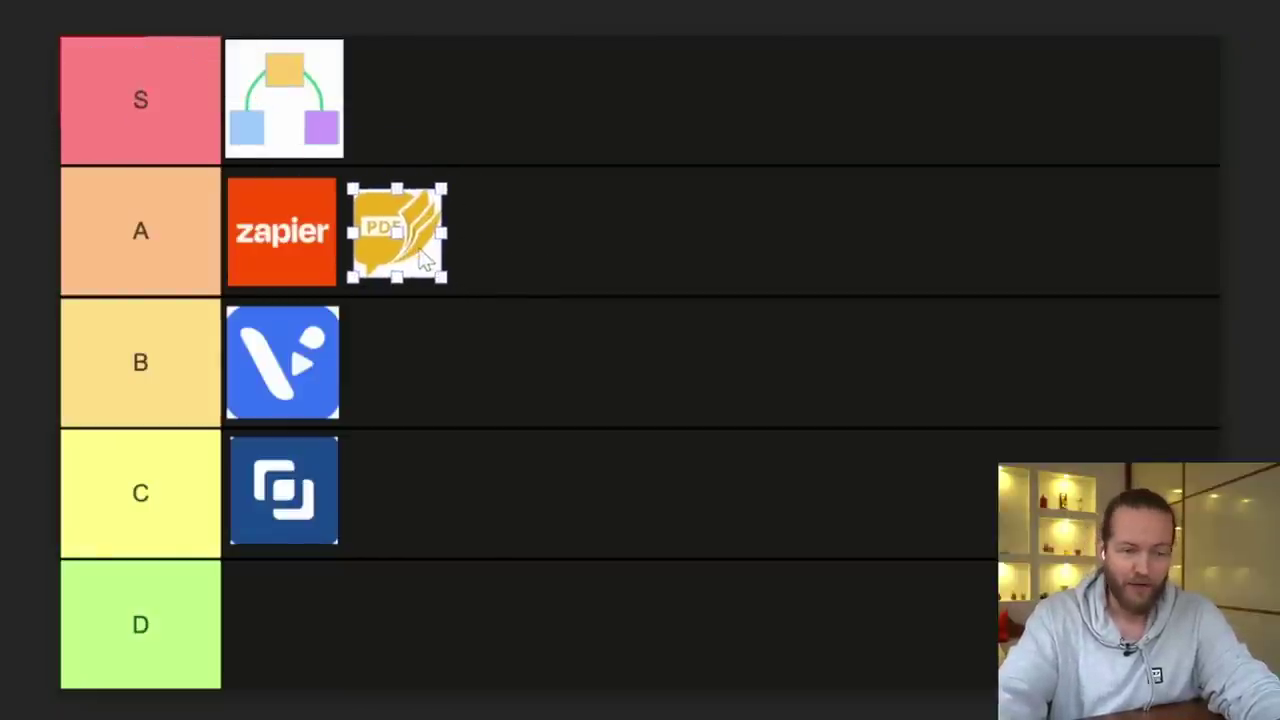
pyautogui.moveTo(441, 187); pyautogui.dragTo(452, 176)
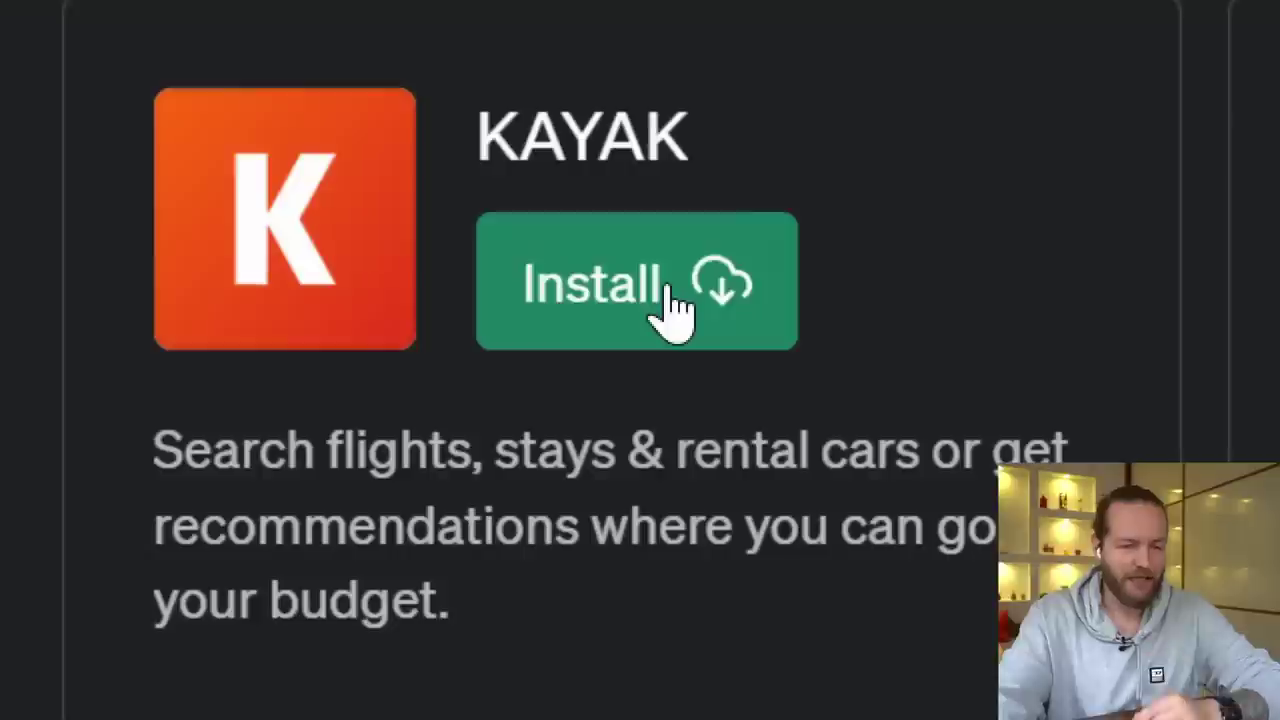
# Install the KAYAK plugin and send the prompt "Get me a rental car for tomorrow saturday june 17 in sarajevo bosnia"
pyautogui.click(672, 310)
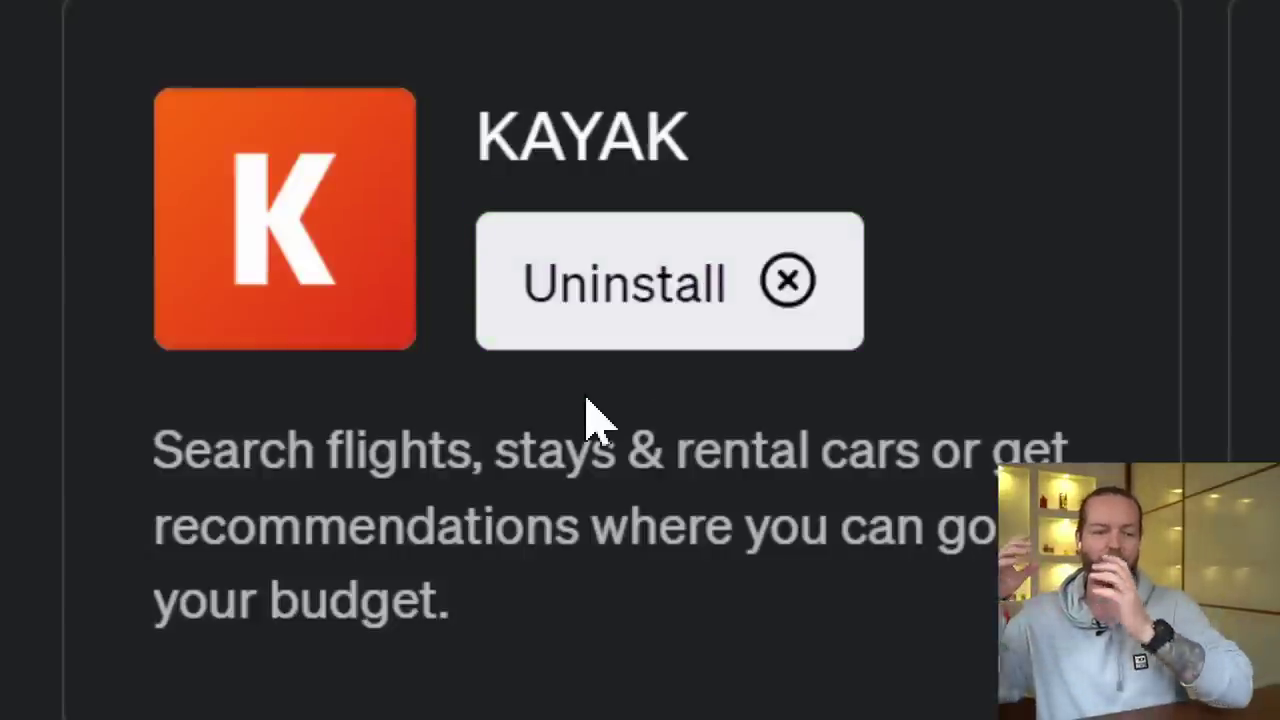
pyautogui.moveTo(312, 676); pyautogui.dragTo(763, 687)
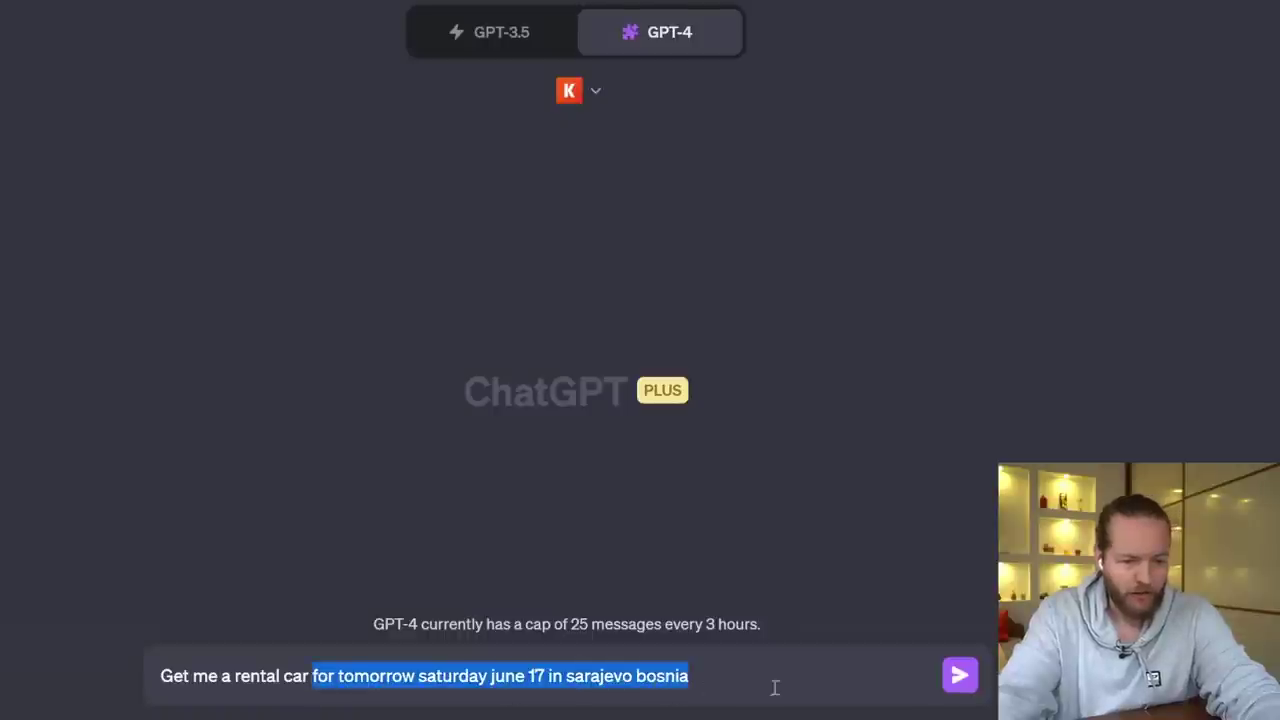
pyautogui.click(962, 677)
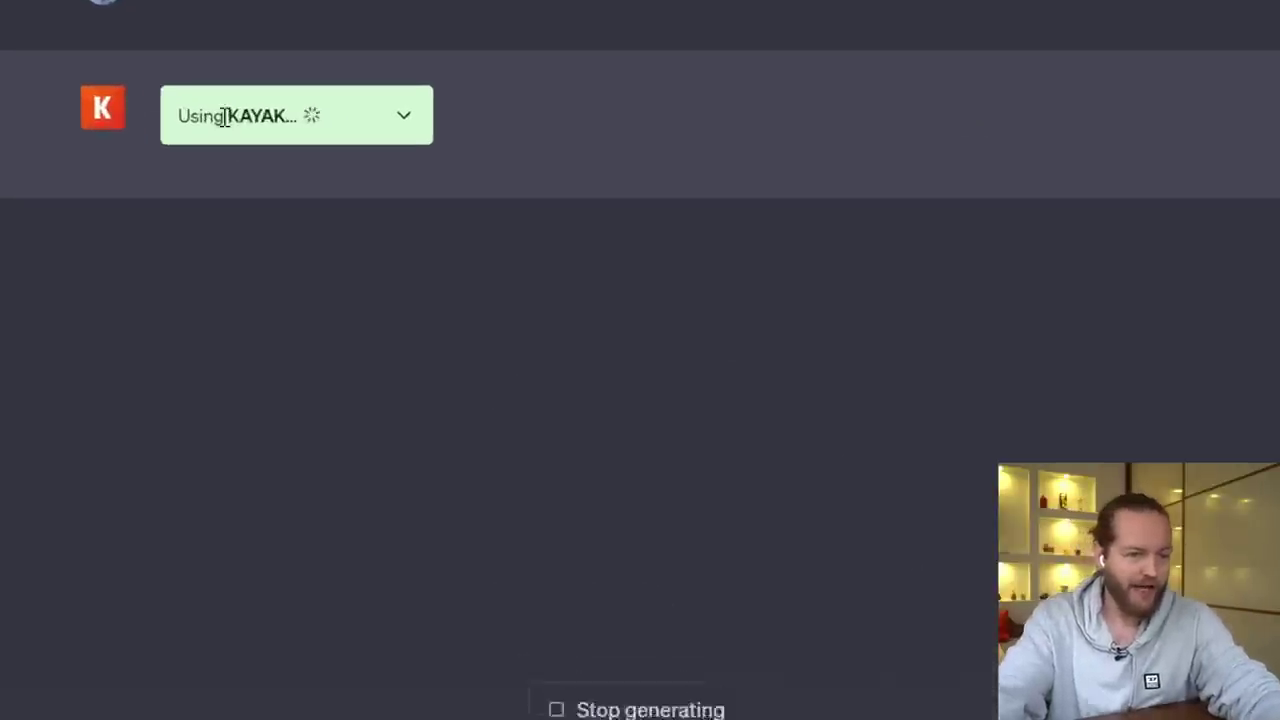
# Answer the rental date questions with "june 17" and the duration "June 17 to June 20"
pyautogui.write('june 17')
pyautogui.press('Return')
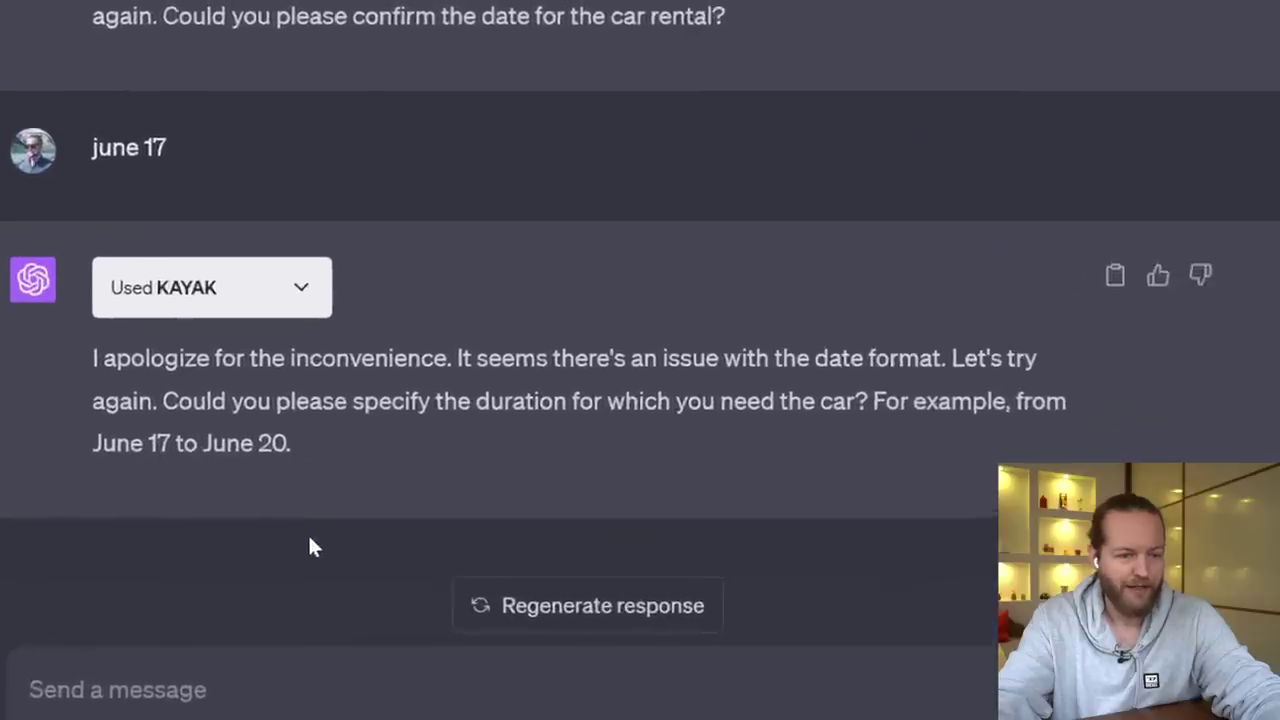
pyautogui.click(268, 660)
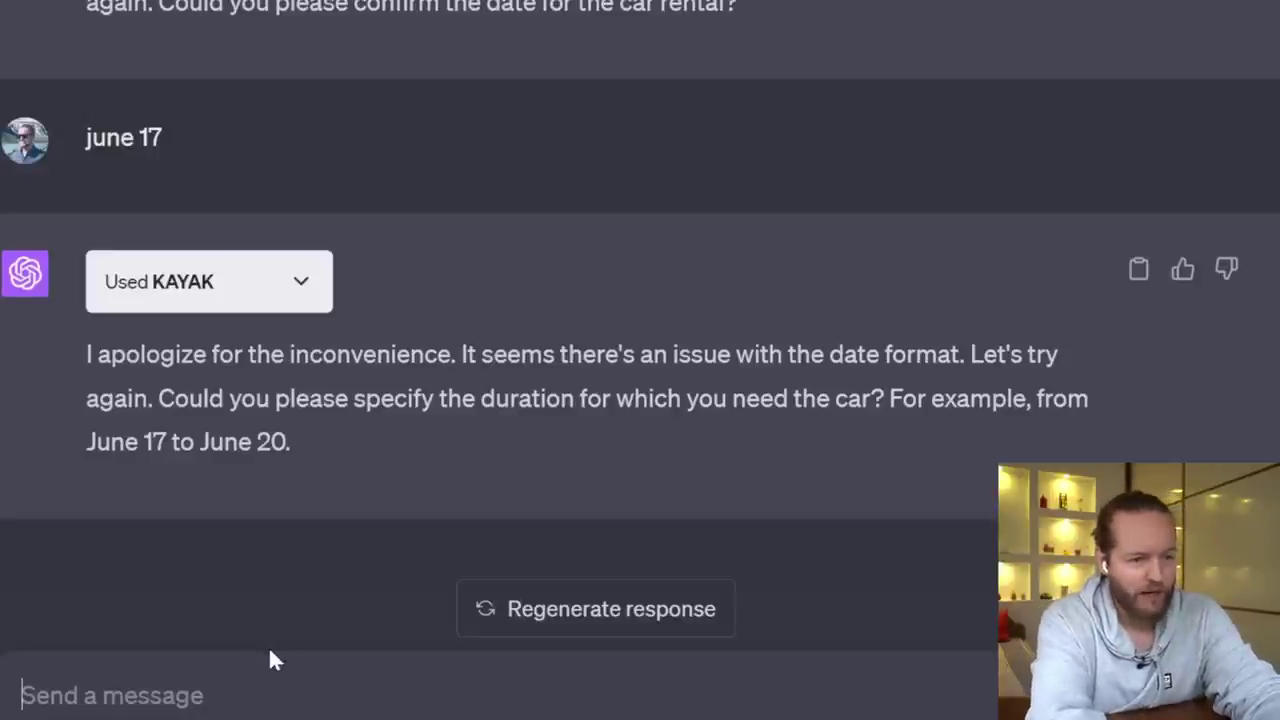
pyautogui.write('June 17 to June 20')
pyautogui.press('Return')
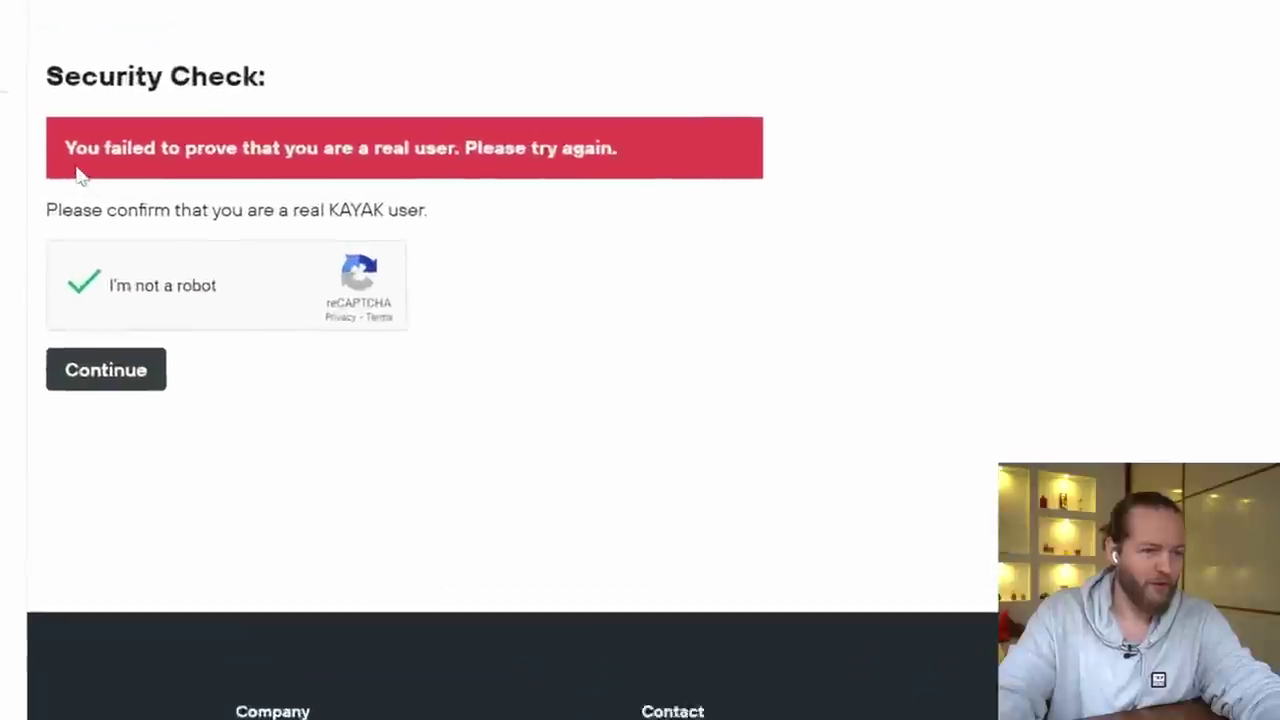
# Look through the Sarajevo rental car offers on the KAYAK site, checking the pick-up location, dates, car models and prices
pyautogui.moveTo(180, 118); pyautogui.dragTo(972, 128)
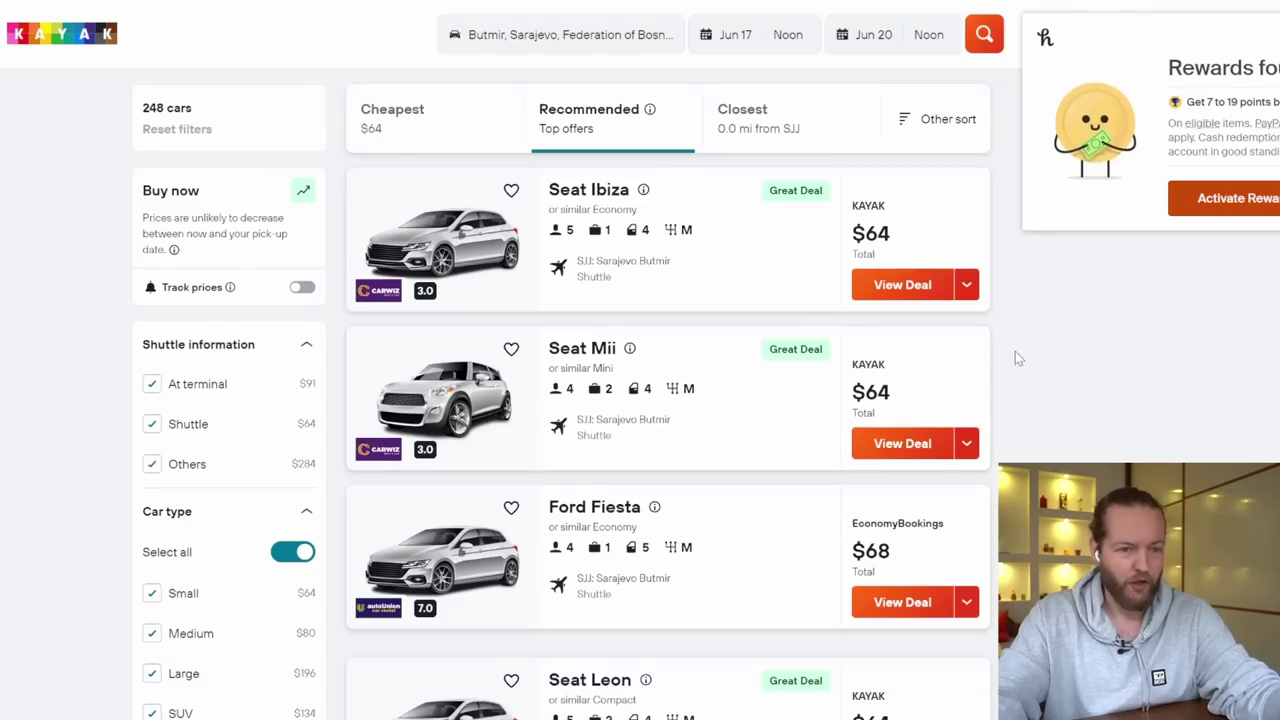
pyautogui.scroll(-3, 1019, 347)
pyautogui.scroll(1, 1020, 341)
pyautogui.scroll(-3, 1020, 341)
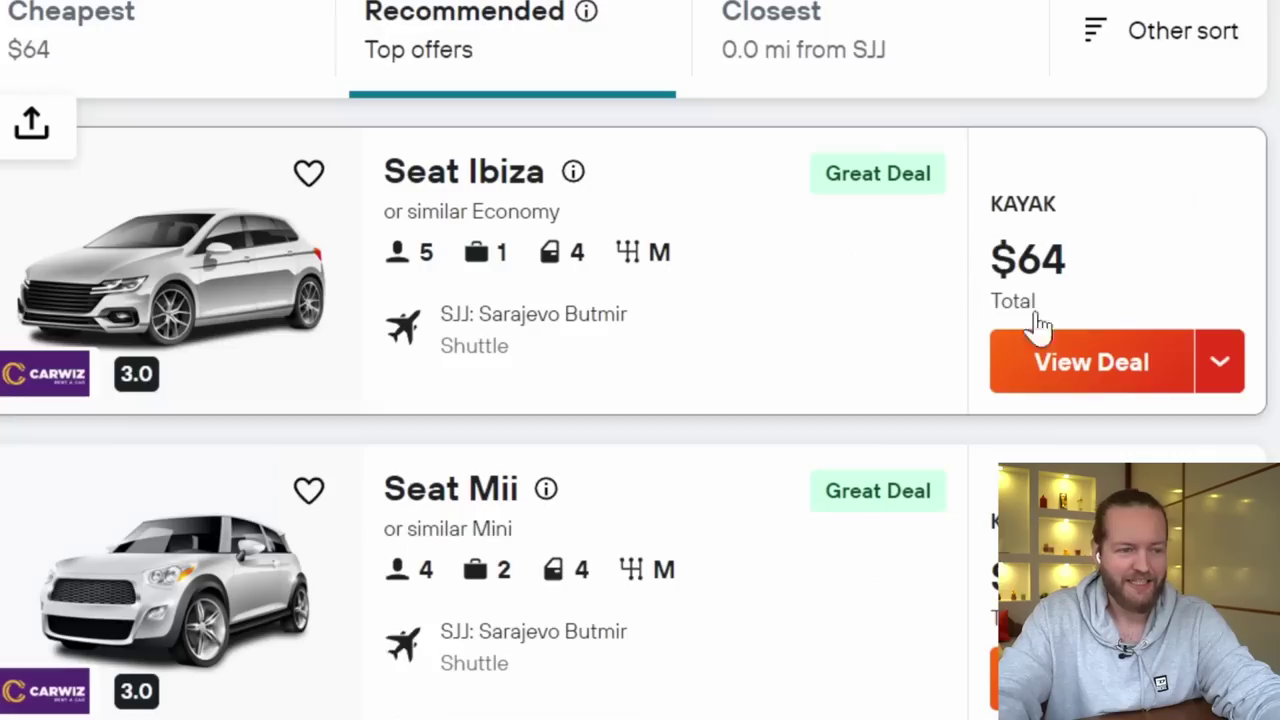
pyautogui.scroll(-3, 1000, 313)
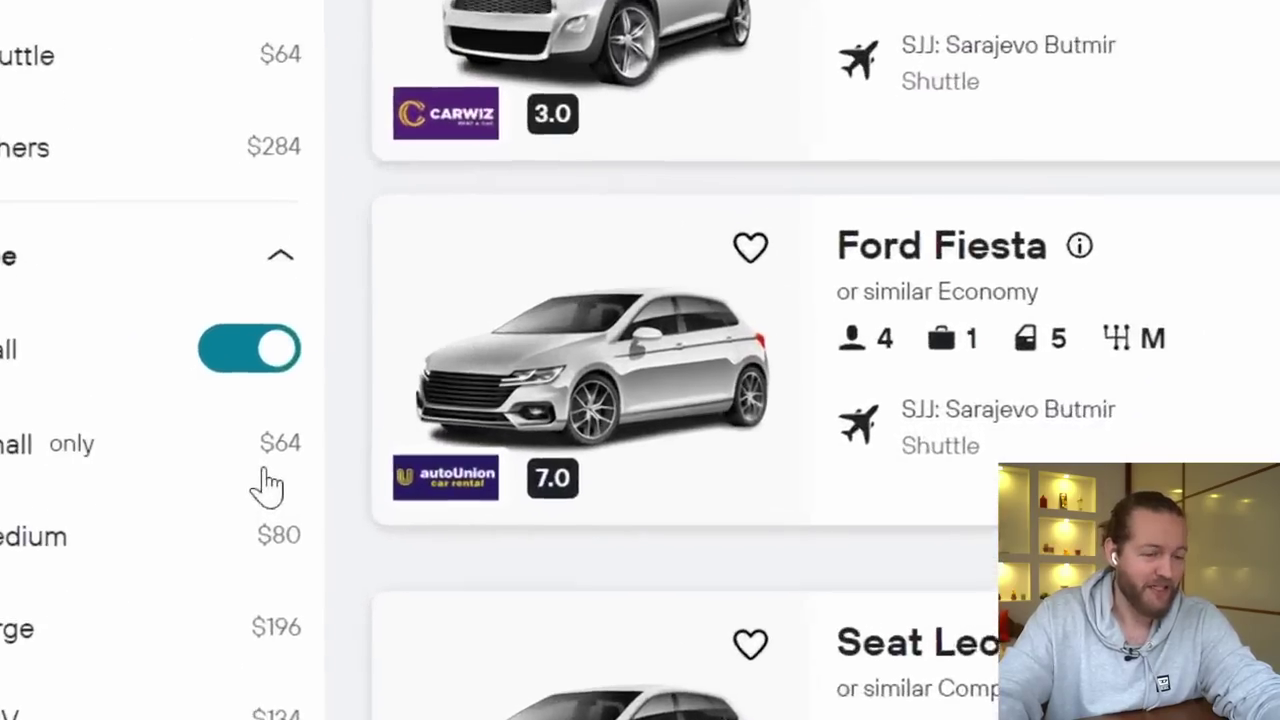
pyautogui.scroll(10, 265, 487)
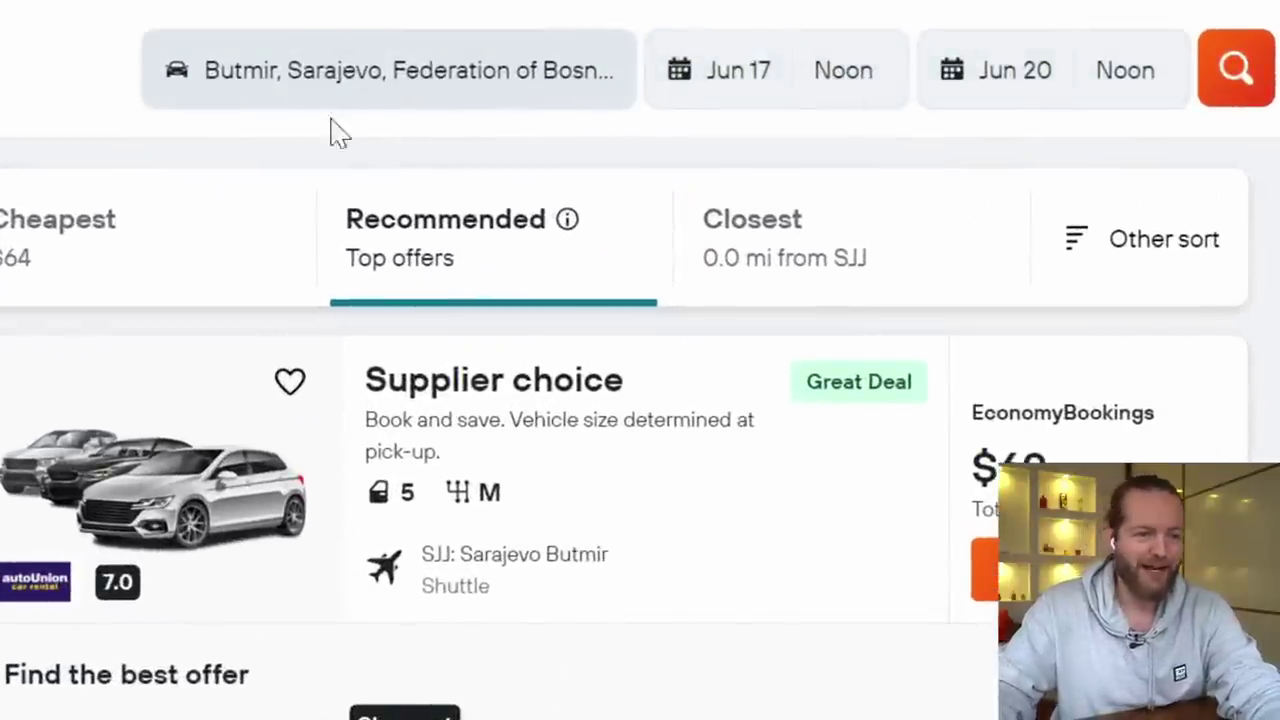
pyautogui.scroll(-3, 743, 594)
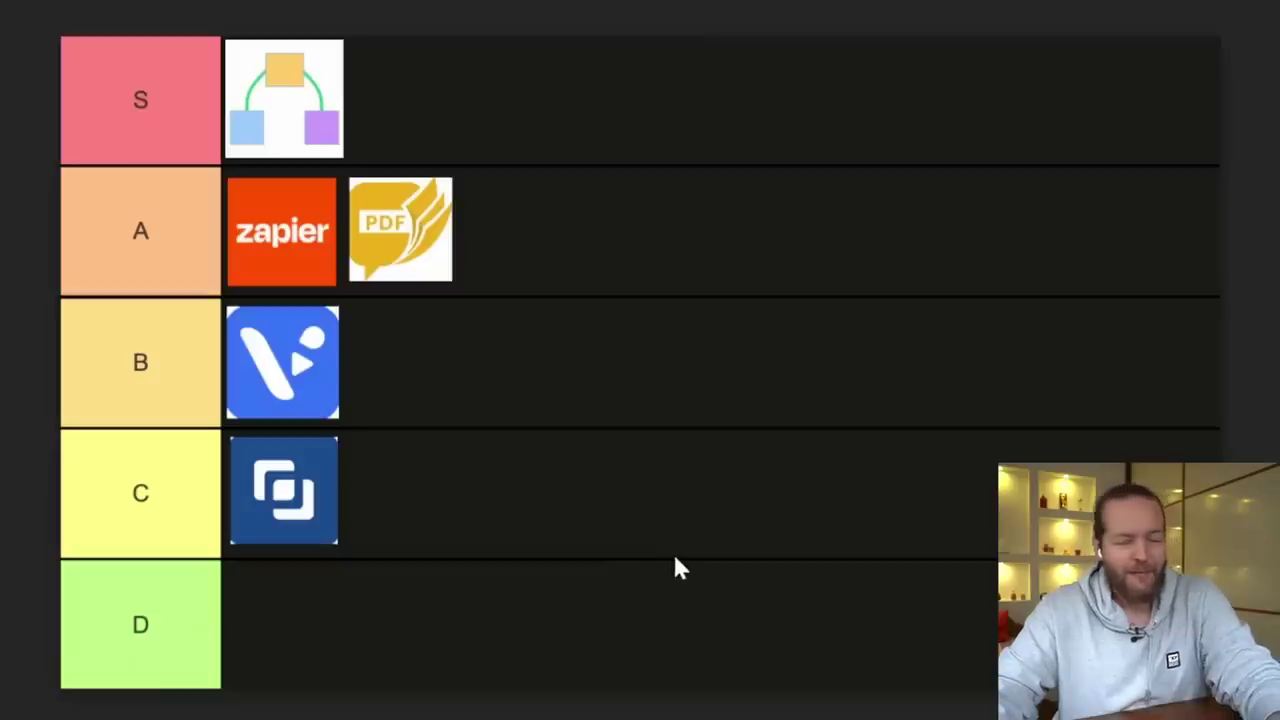
# Paste the KAYAK logo into the tier list and place it in tier B beside the existing logo
pyautogui.hotkey('ctrl', 'v')
pyautogui.moveTo(112, 90); pyautogui.dragTo(490, 420)
pyautogui.click(1087, 178)
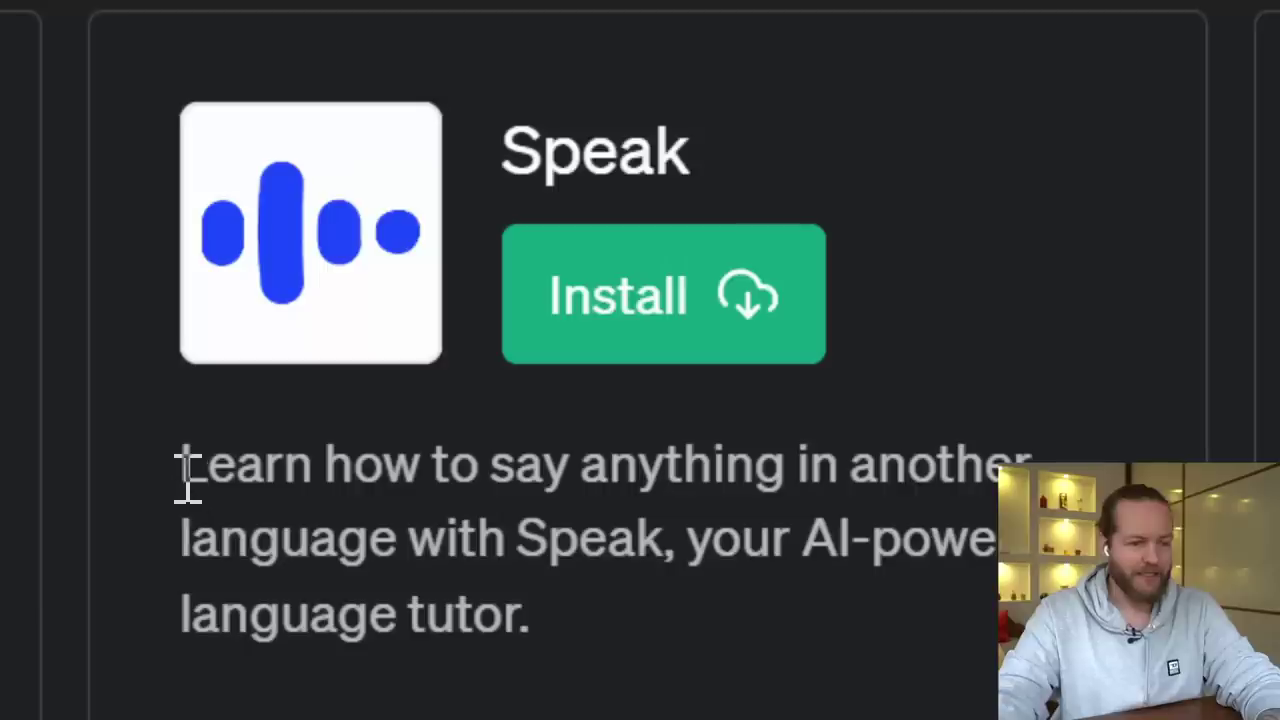
# Read the Speak plugin's description in the plugin store and install the plugin
pyautogui.moveTo(190, 478); pyautogui.dragTo(530, 612)
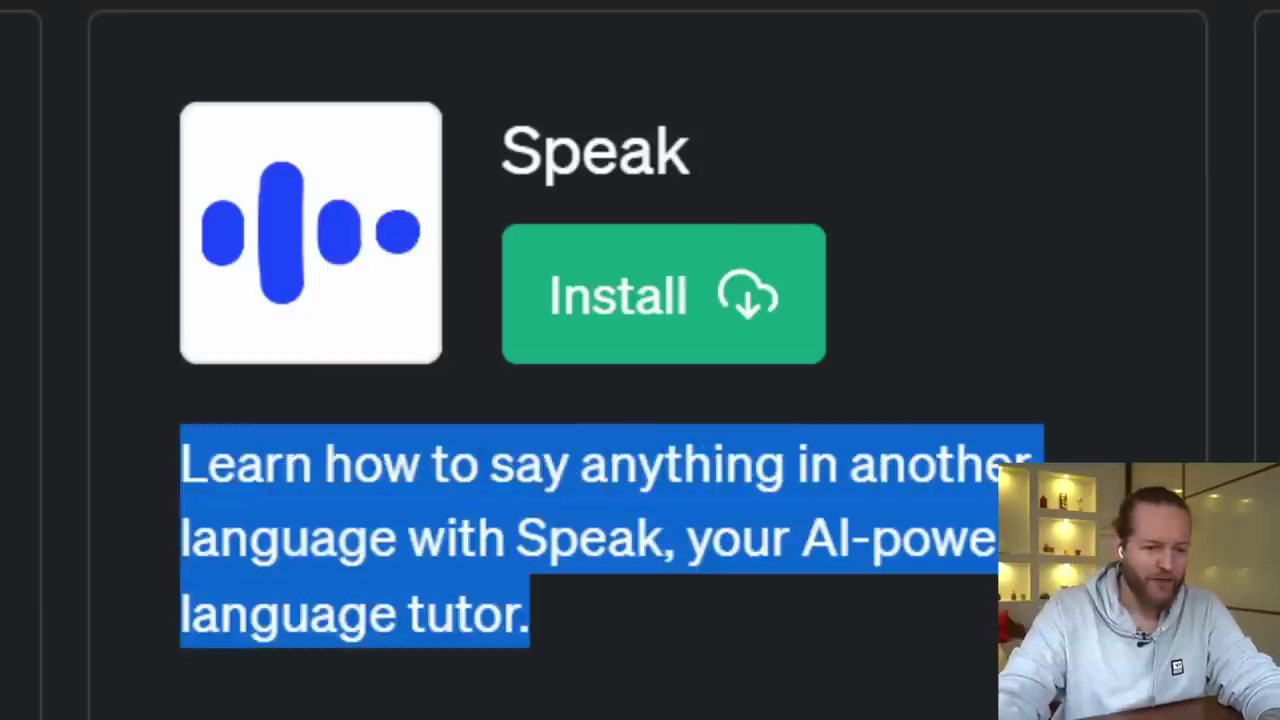
pyautogui.click(929, 606)
pyautogui.click(658, 328)
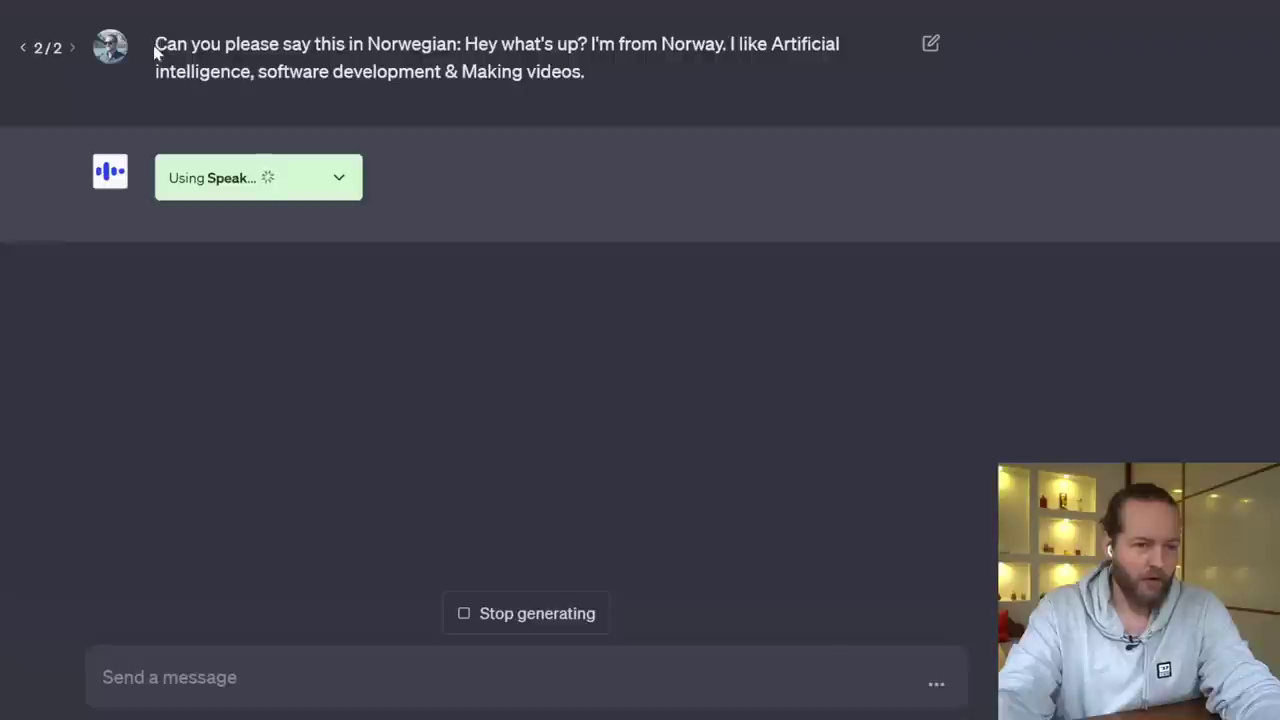
# Review the Norwegian translation request and Speak's reply, including the translated sentence and the example conversation
pyautogui.moveTo(155, 44); pyautogui.dragTo(366, 46)
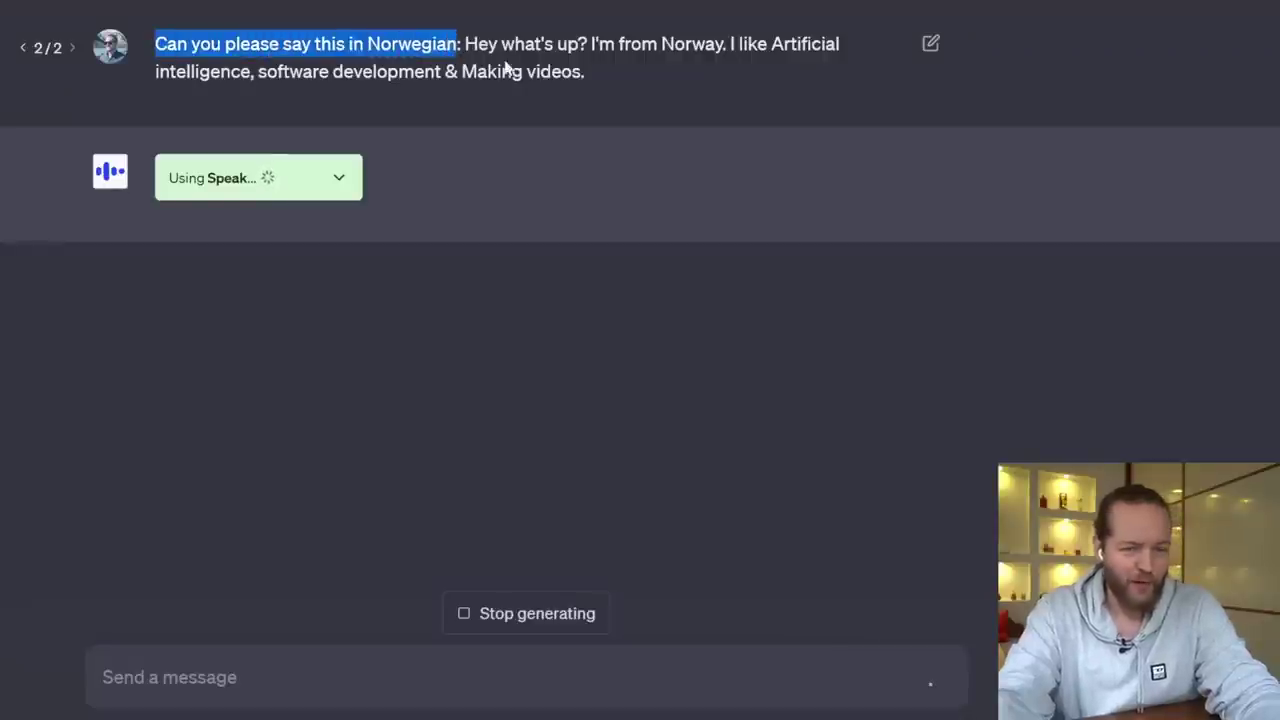
pyautogui.click(628, 76)
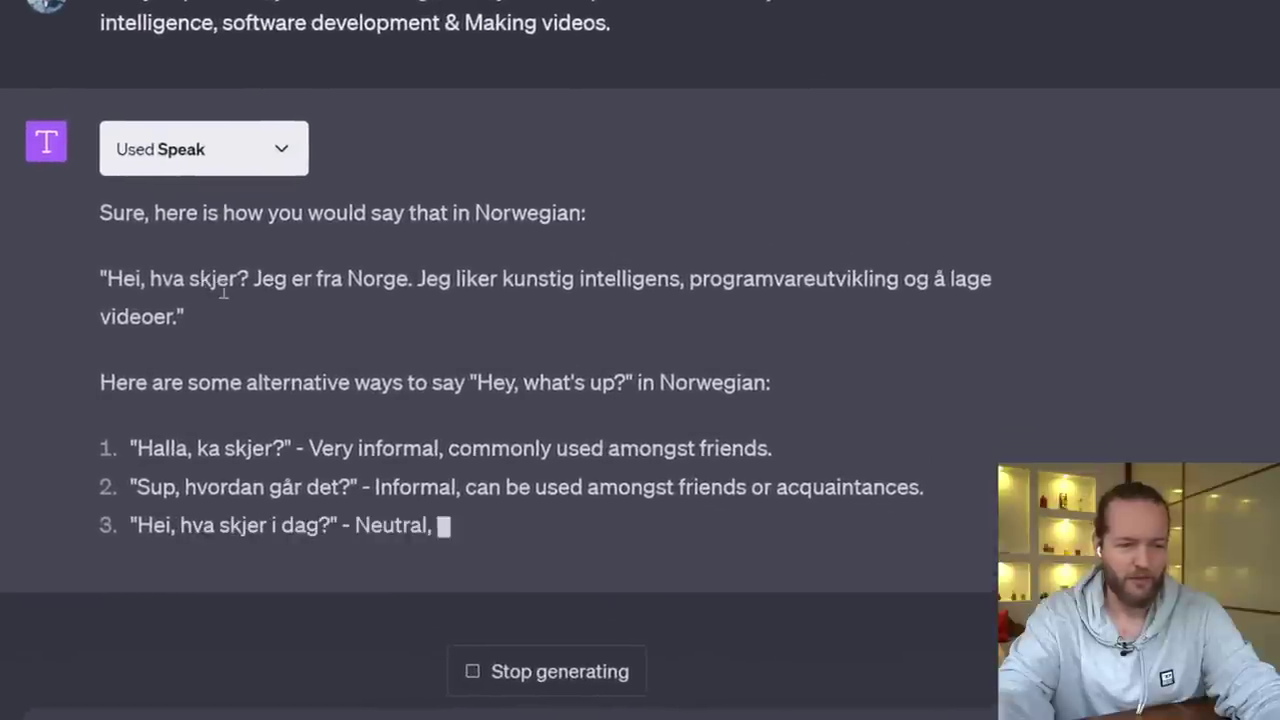
pyautogui.moveTo(253, 279); pyautogui.dragTo(443, 317)
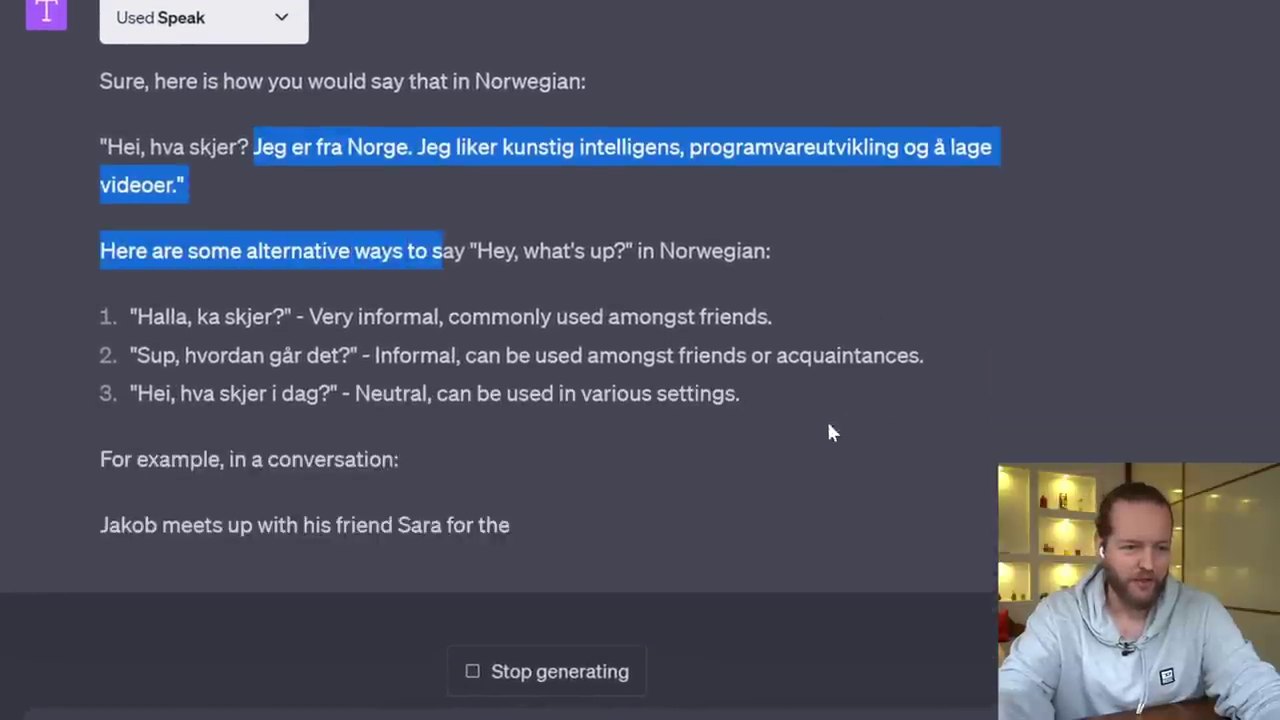
pyautogui.moveTo(205, 446); pyautogui.dragTo(354, 454)
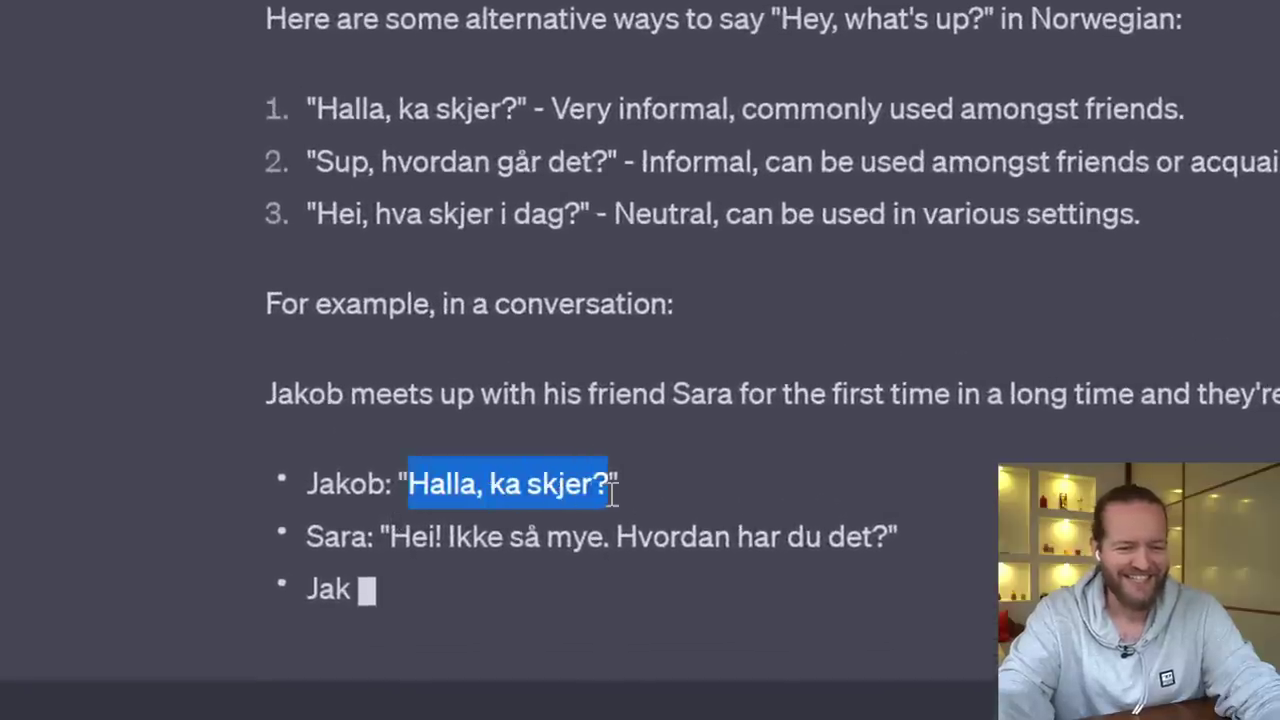
pyautogui.moveTo(389, 537); pyautogui.dragTo(955, 537)
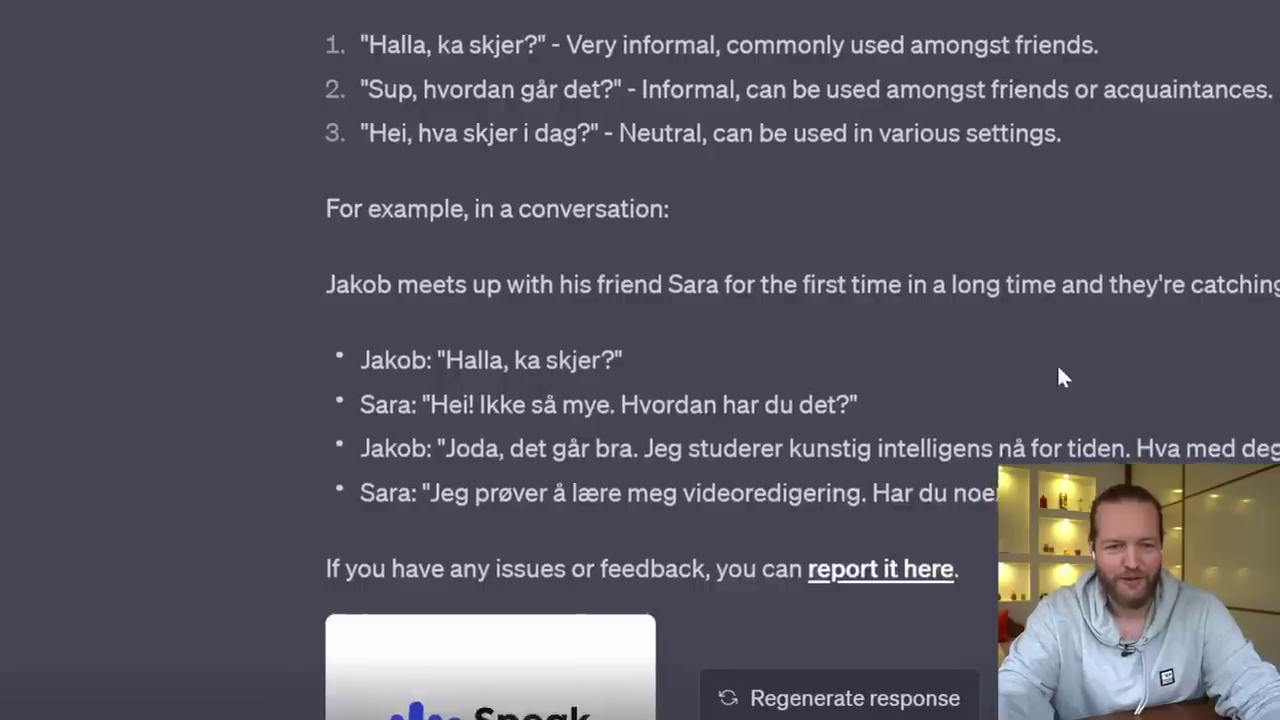
pyautogui.scroll(5, 225, 195)
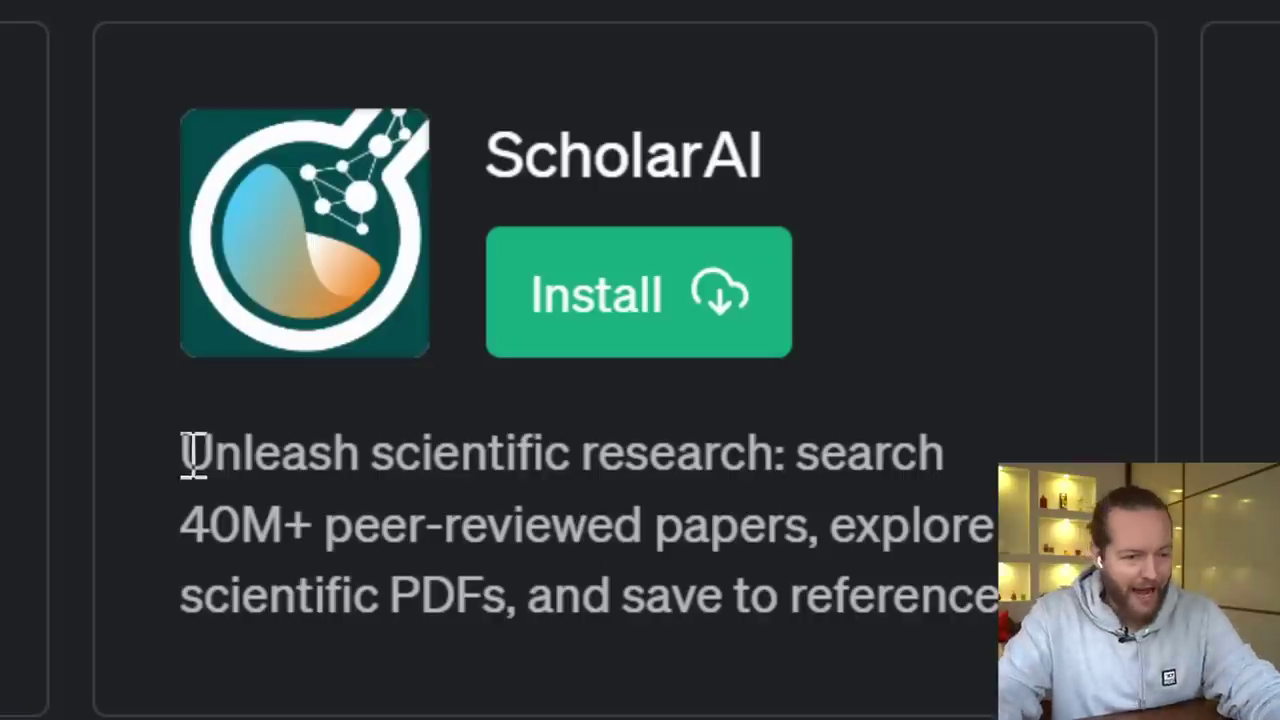
# Read the ScholarAI plugin's description in the plugin store and install the plugin
pyautogui.moveTo(193, 455); pyautogui.dragTo(815, 465)
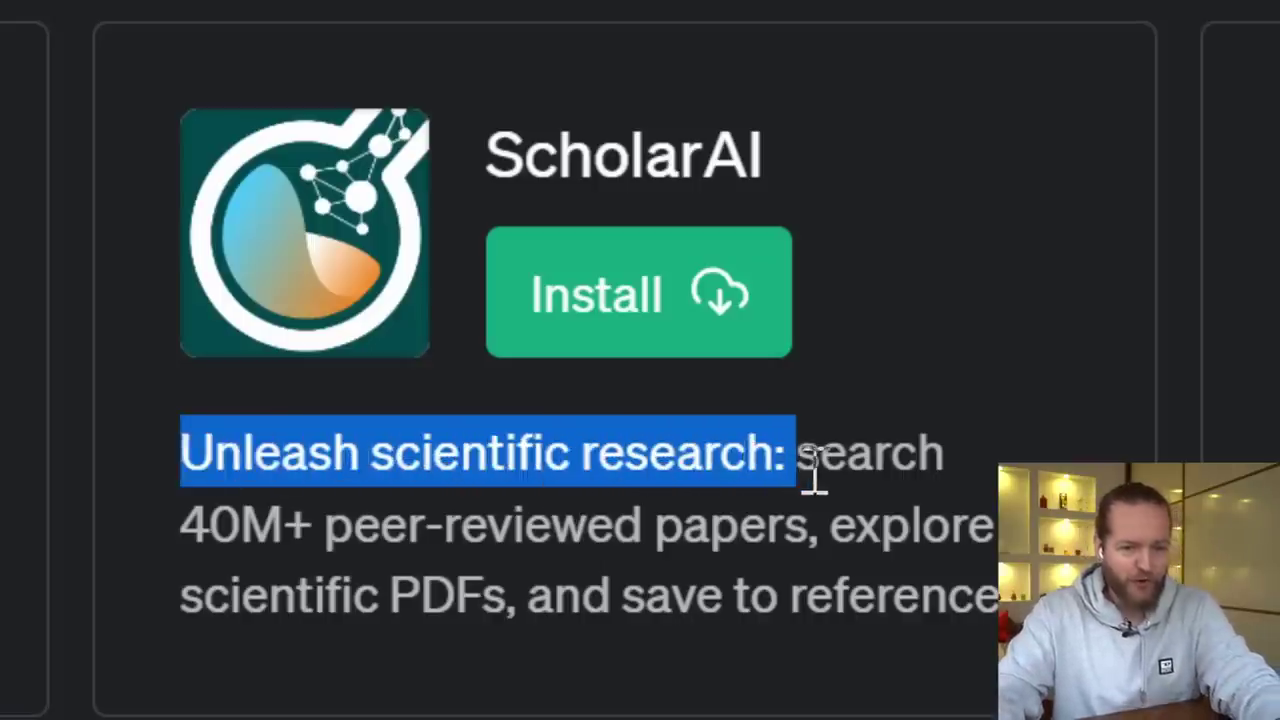
pyautogui.moveTo(318, 530); pyautogui.dragTo(993, 598)
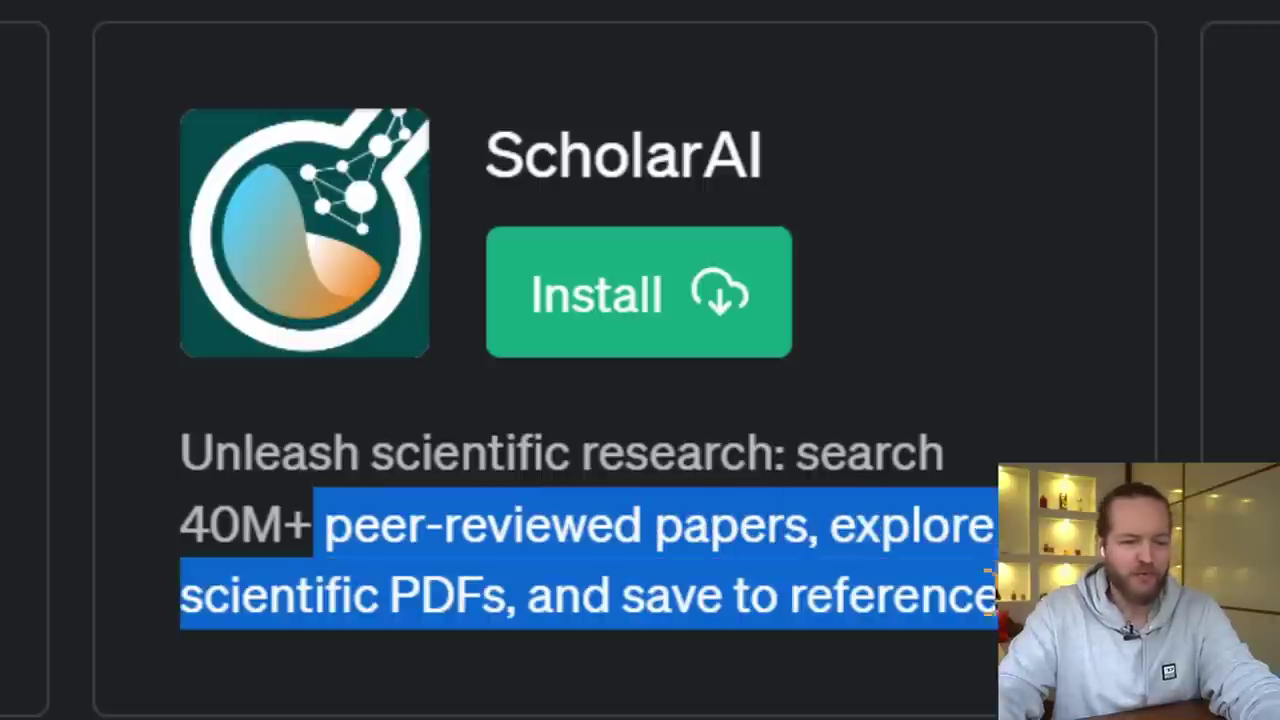
pyautogui.click(846, 386)
pyautogui.click(623, 314)
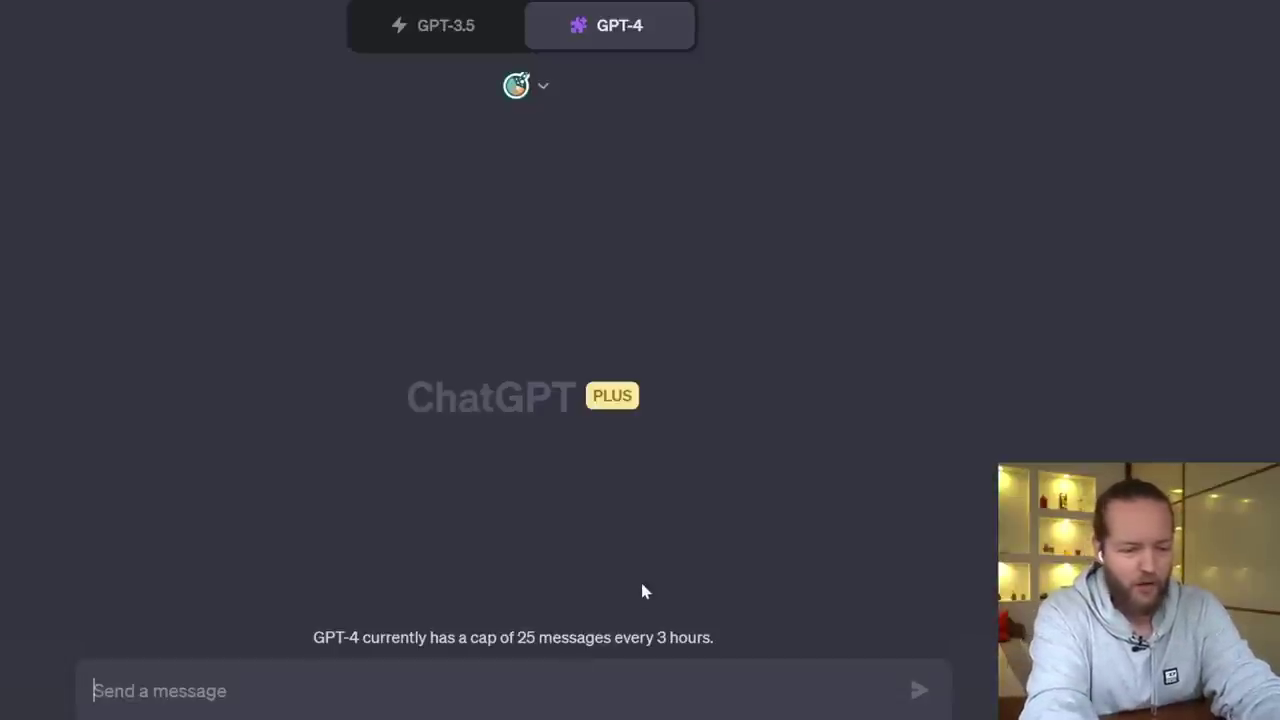
# Send ScholarAI the prompt "Can you give me the top 10 papers on weight loss in the time frame 2022 and 2023" and read the reply's introduction
pyautogui.write('Can you give me the top 10 papers on weight loss in the time frame 2022 and 2023')
pyautogui.moveTo(294, 690); pyautogui.dragTo(607, 702)
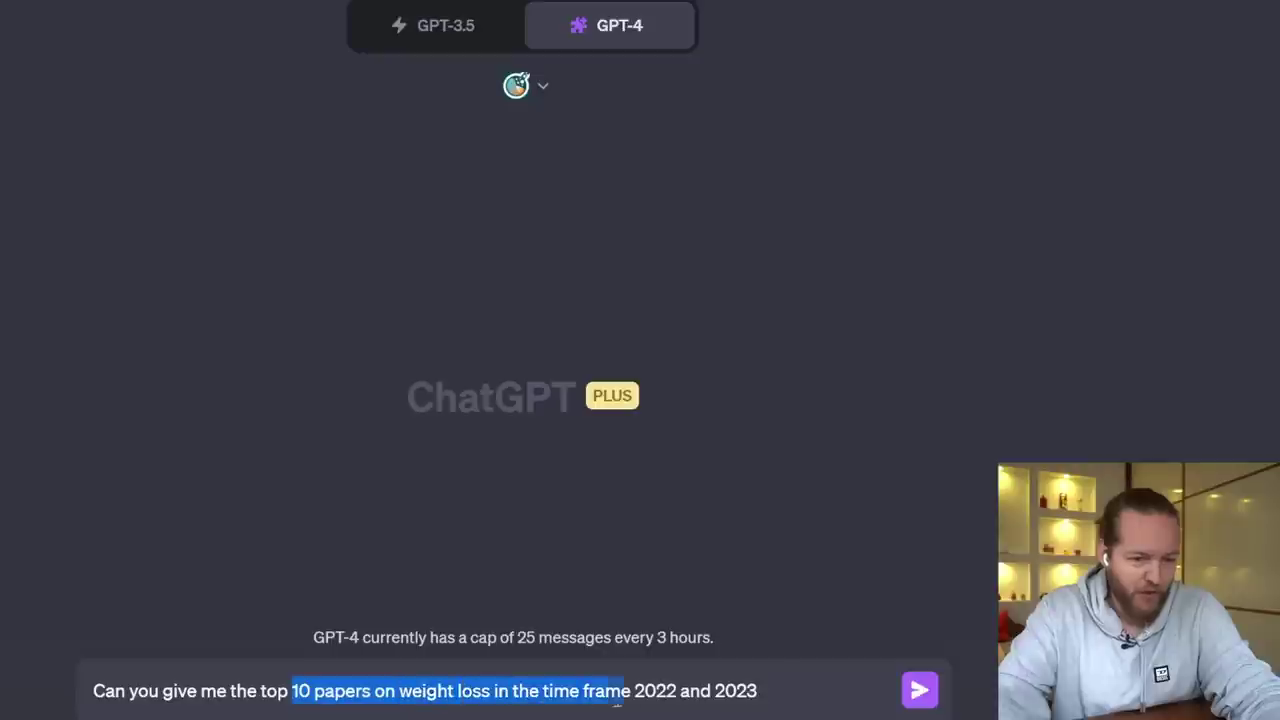
pyautogui.click(791, 690)
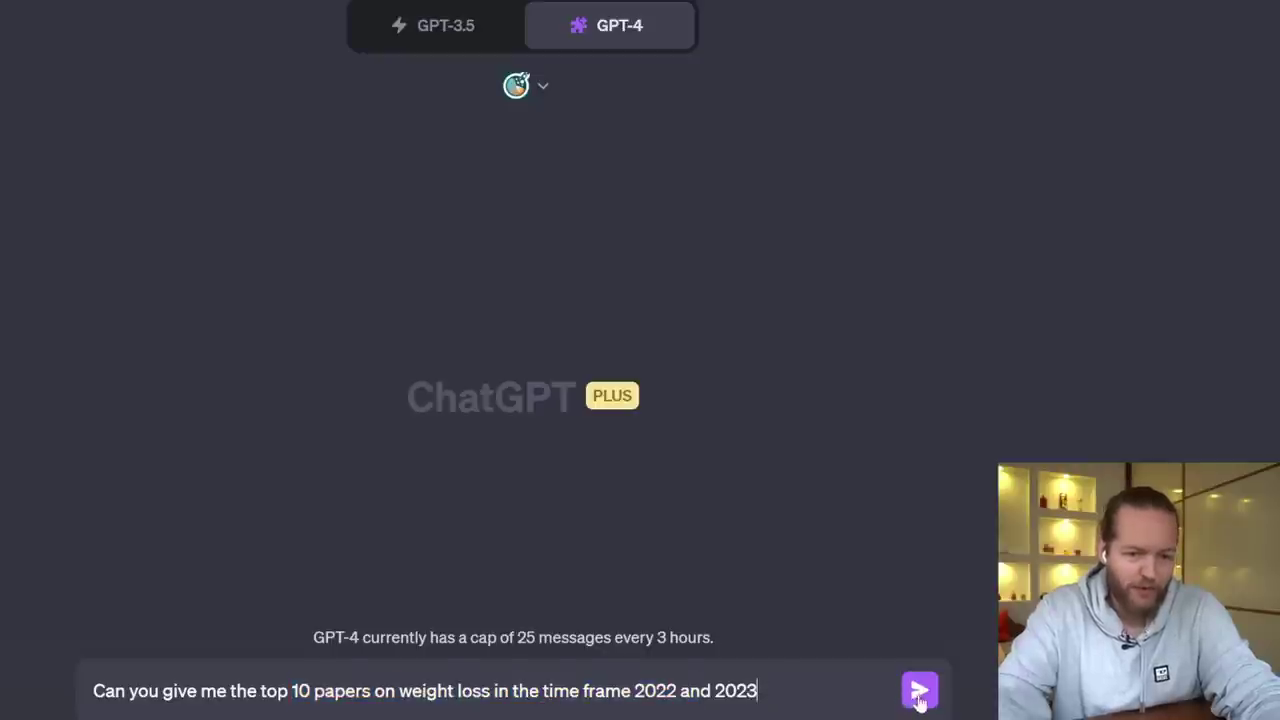
pyautogui.click(919, 691)
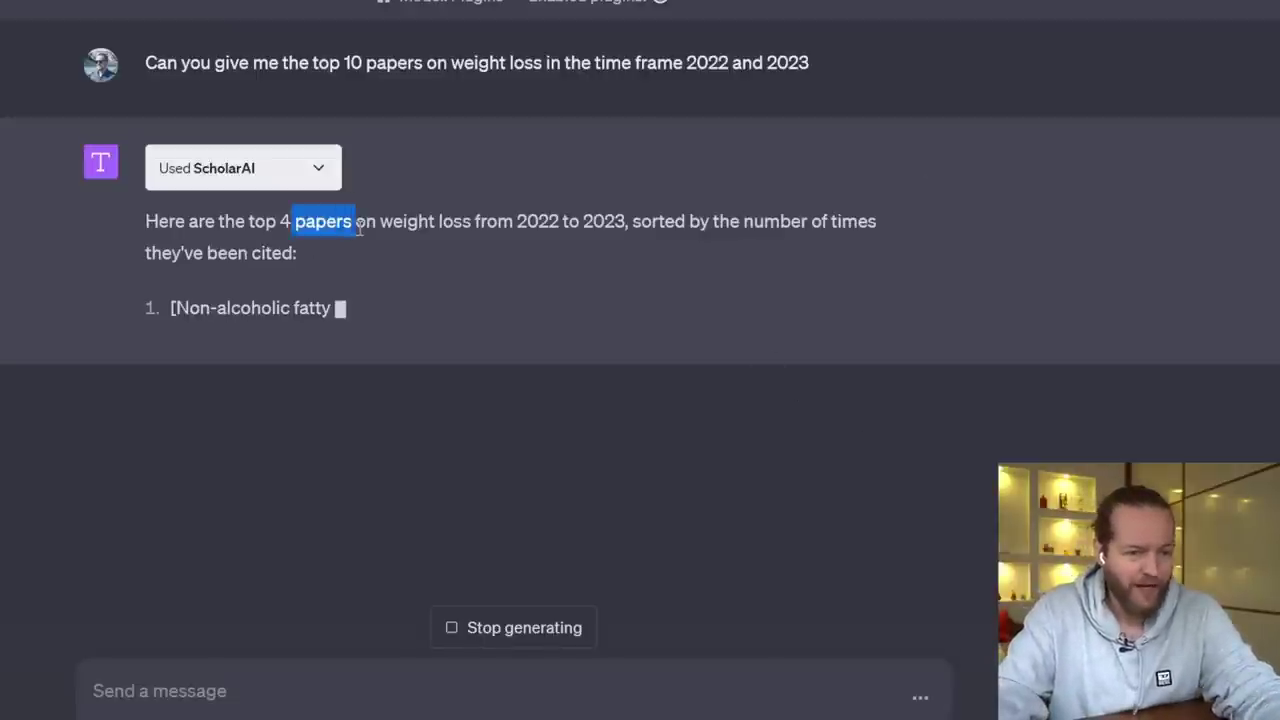
pyautogui.moveTo(632, 221); pyautogui.dragTo(869, 242)
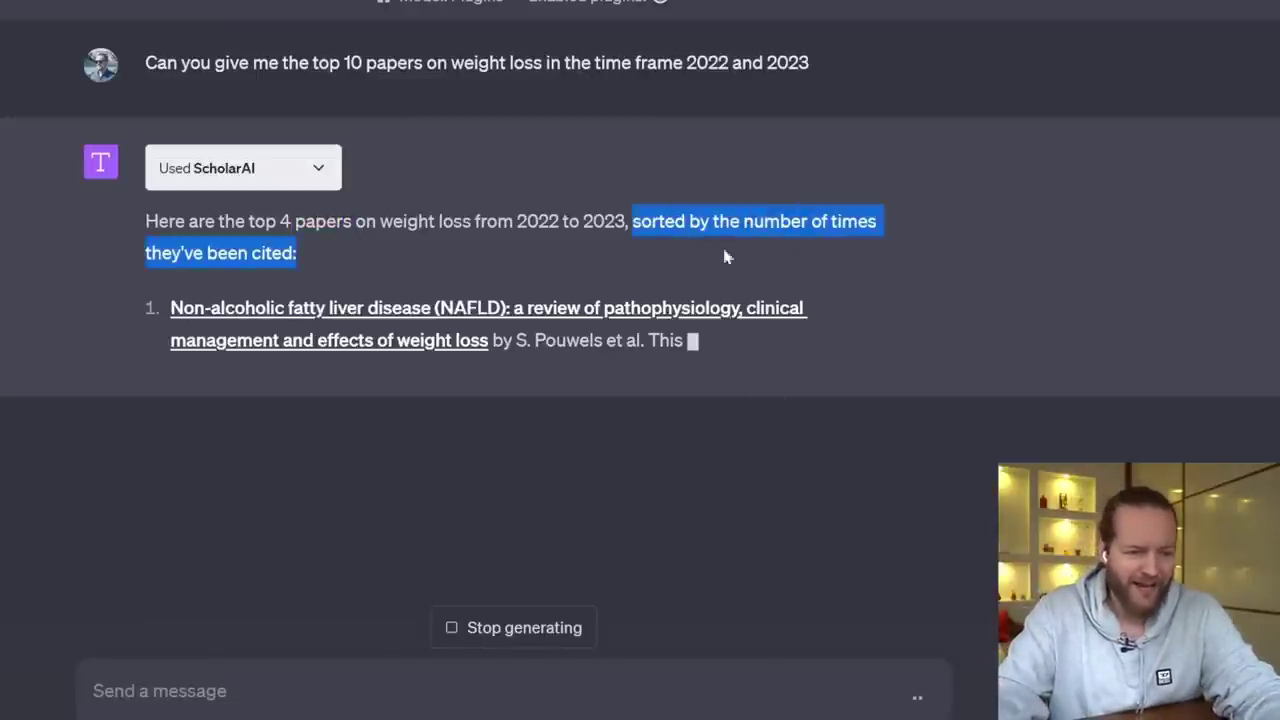
# Open the first paper in ScholarAI's list, the non-alcoholic fatty liver disease review, and skim its abstract and background
pyautogui.click(566, 266)
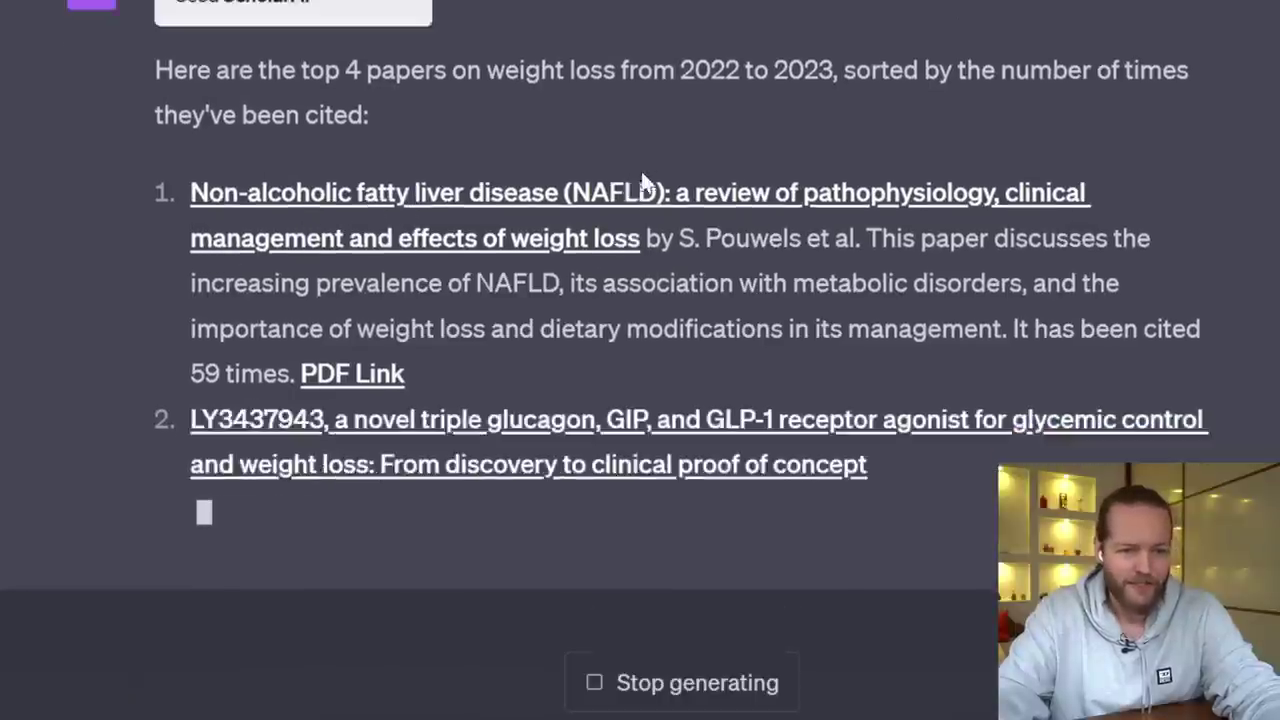
pyautogui.click(549, 192)
pyautogui.scroll(-20, 42, 611)
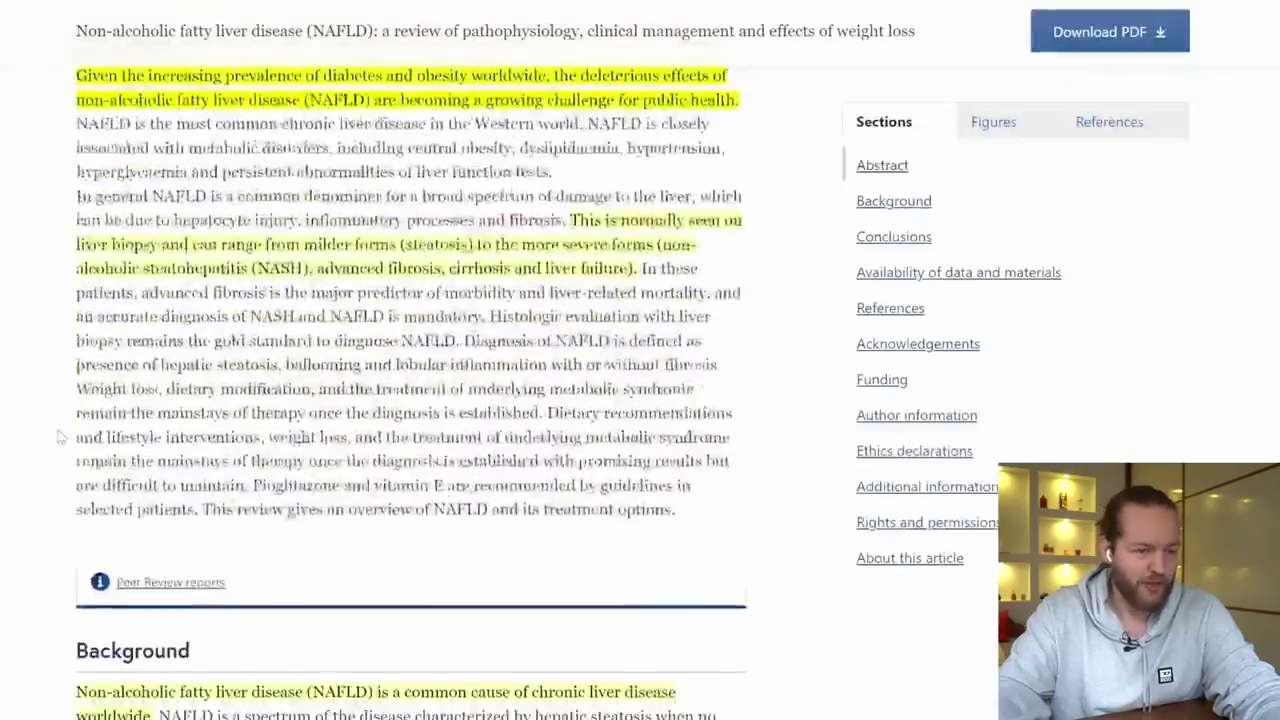
pyautogui.scroll(-20, 42, 611)
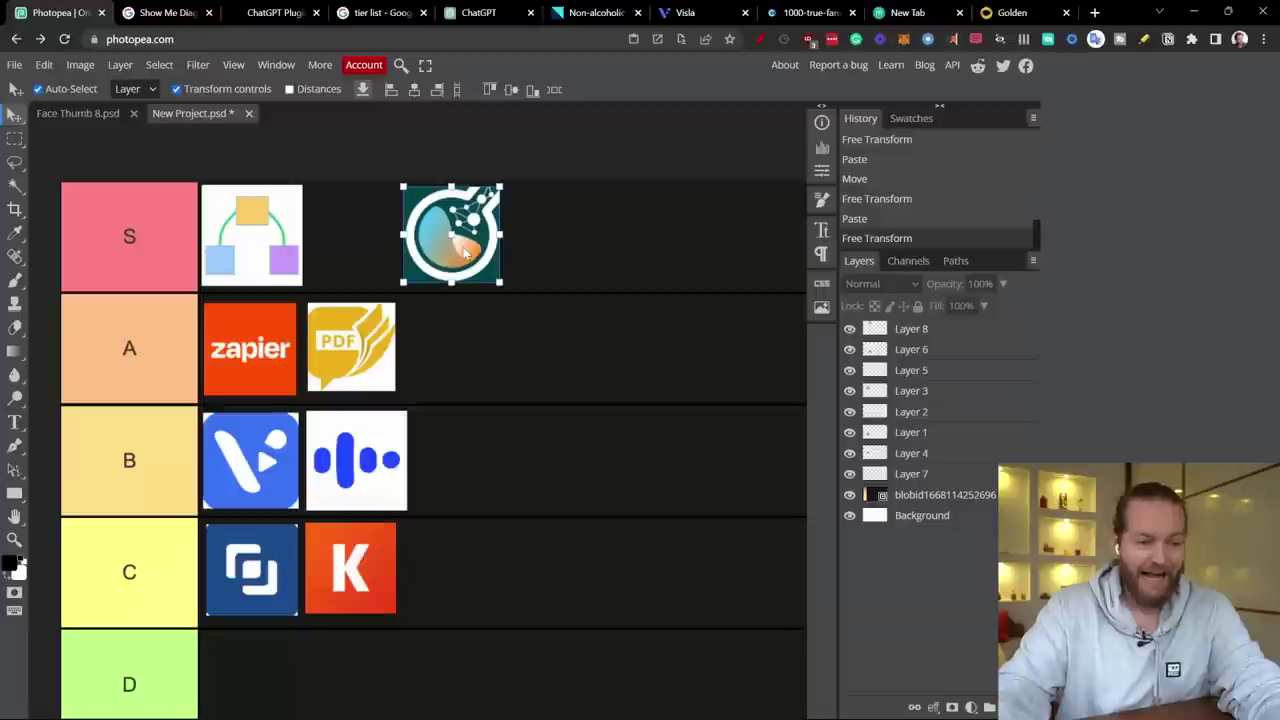
# Place the ScholarAI logo in the S tier of the tier list, beside the diagram plugin's logo
pyautogui.moveTo(472, 249); pyautogui.dragTo(465, 366)
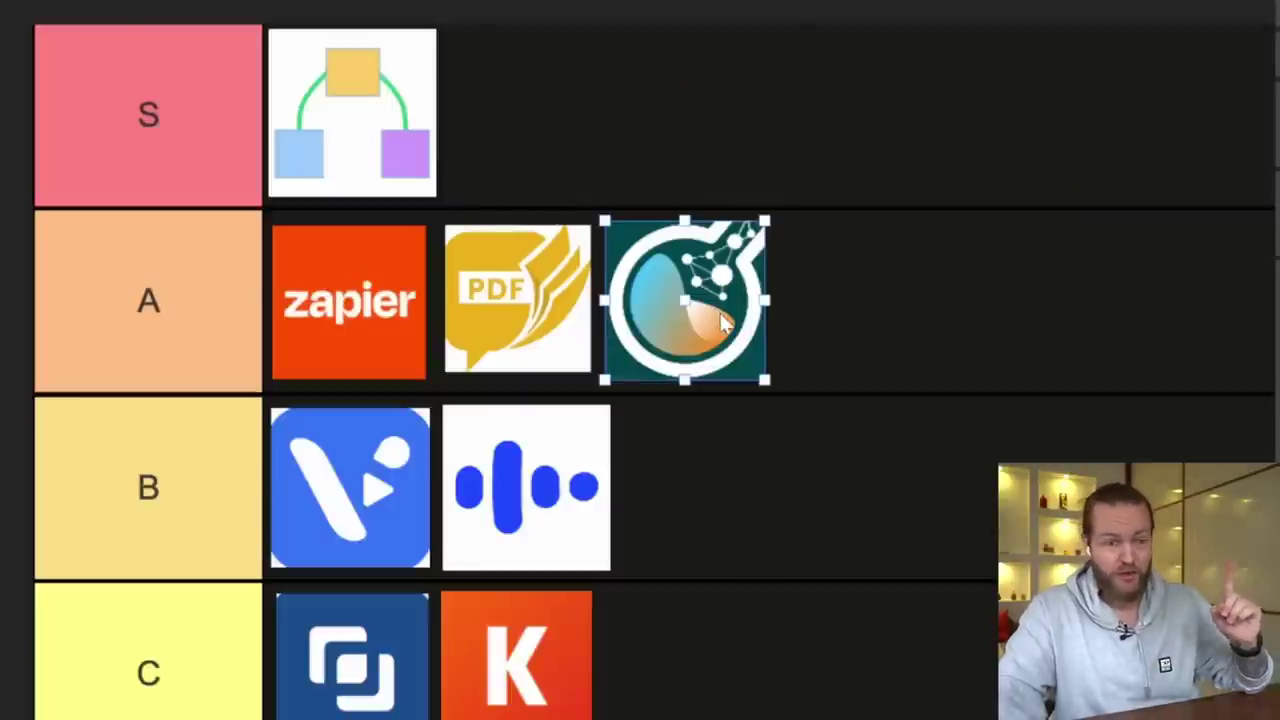
pyautogui.moveTo(722, 322); pyautogui.dragTo(572, 140)
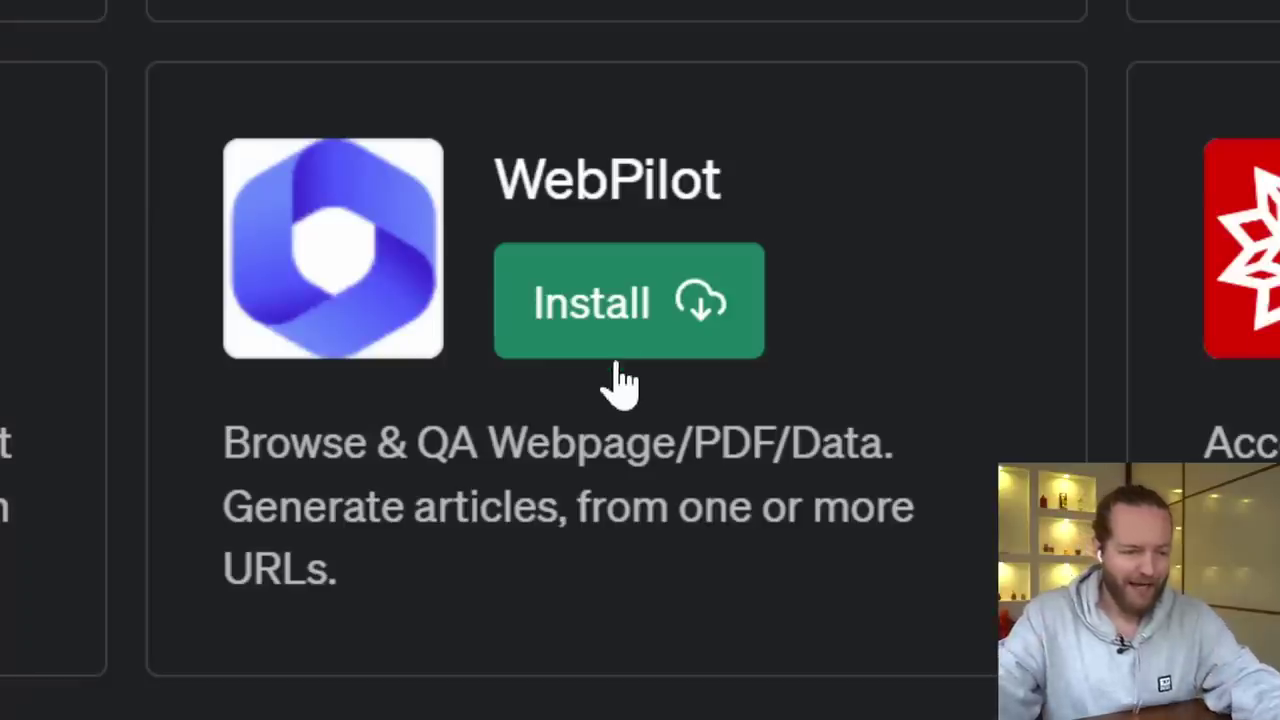
# Read the WebPilot plugin's description in the plugin store and install the plugin
pyautogui.moveTo(420, 447); pyautogui.dragTo(725, 462)
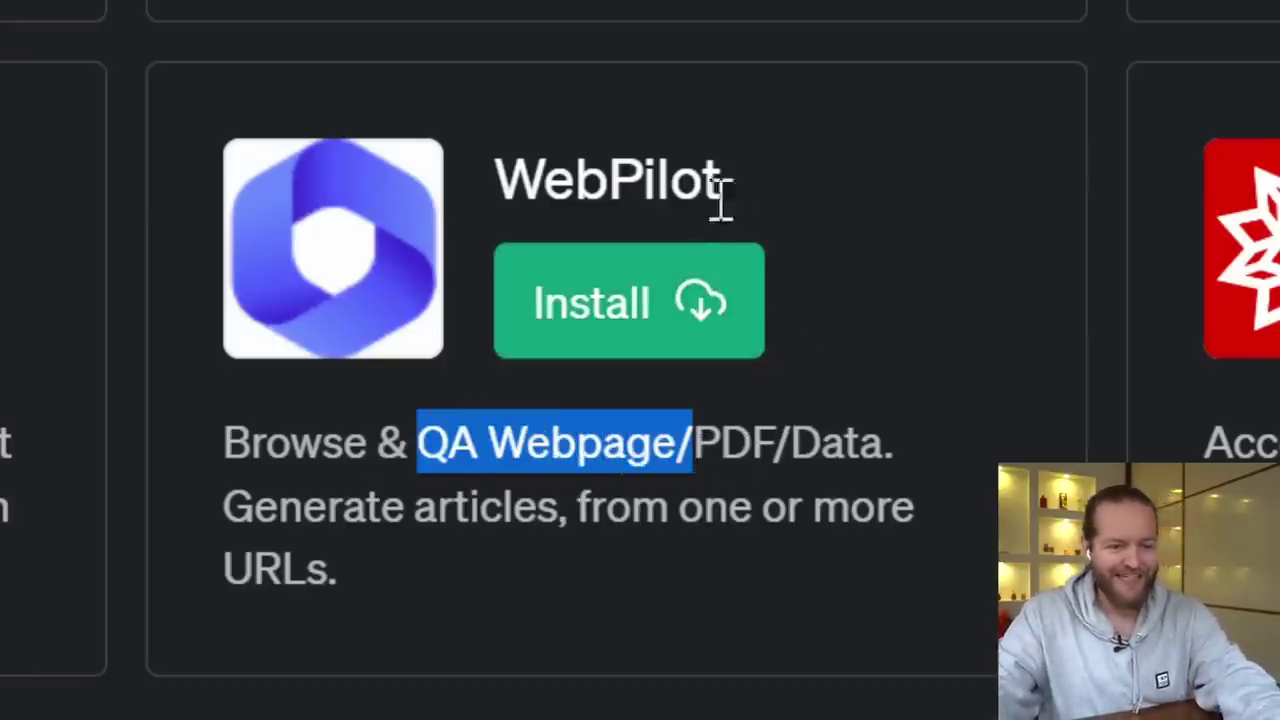
pyautogui.click(657, 305)
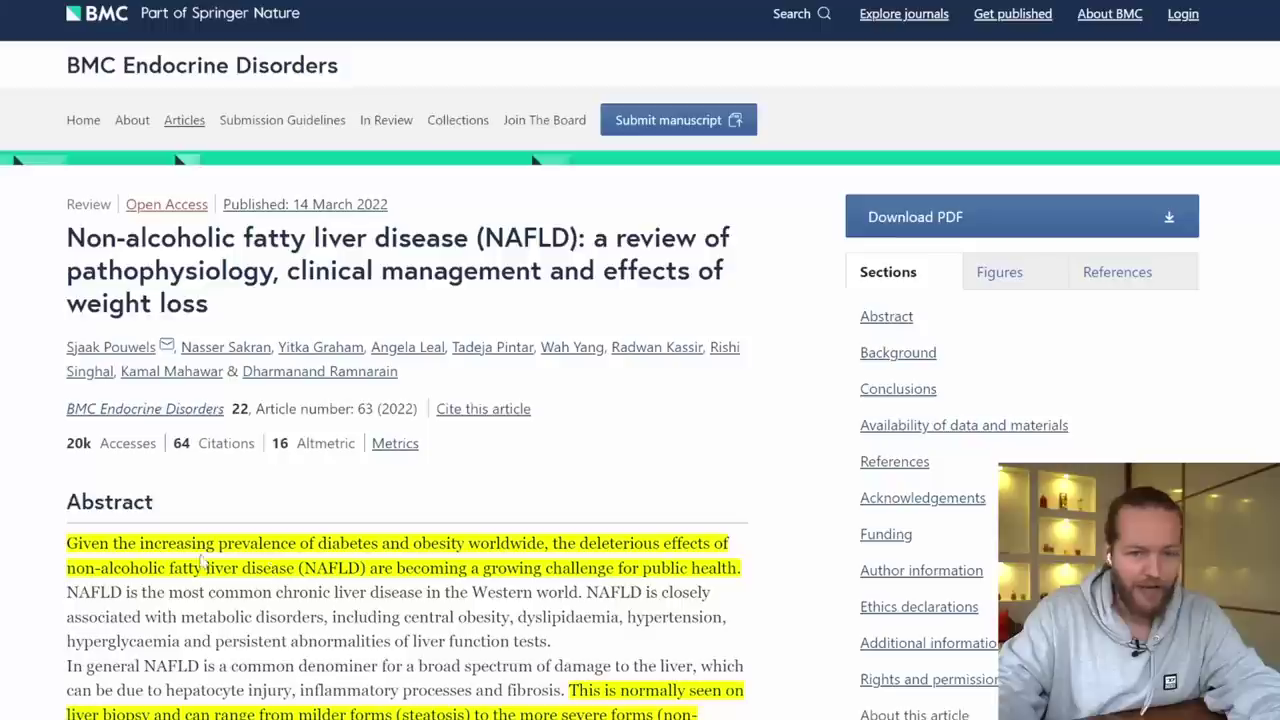
# Skim the BMC fatty liver article and send WebPilot its link with "what are the 10 core interesting true statements this research paper?"
pyautogui.scroll(-15, 28, 296)
pyautogui.scroll(-20, 28, 296)
pyautogui.scroll(15, 10, 354)
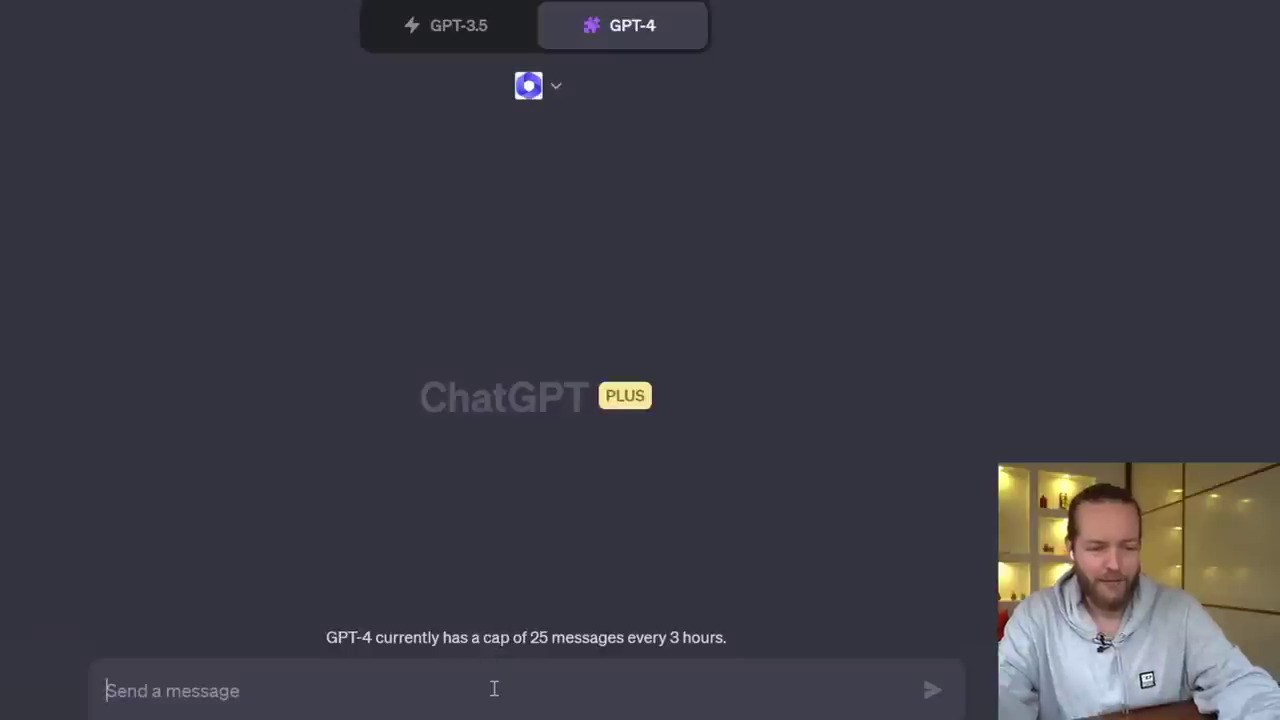
pyautogui.hotkey('ctrl', 'v')
pyautogui.write('what are the 10 core interesting true statements this research paper?')
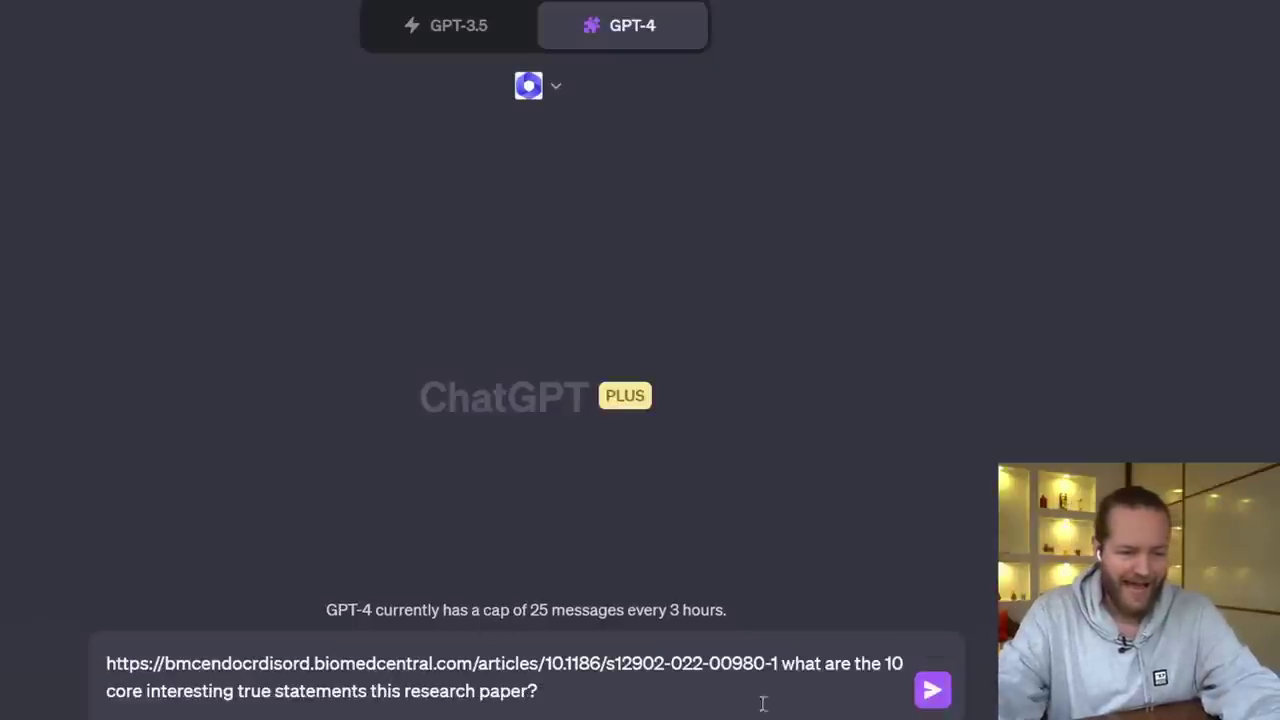
pyautogui.click(930, 695)
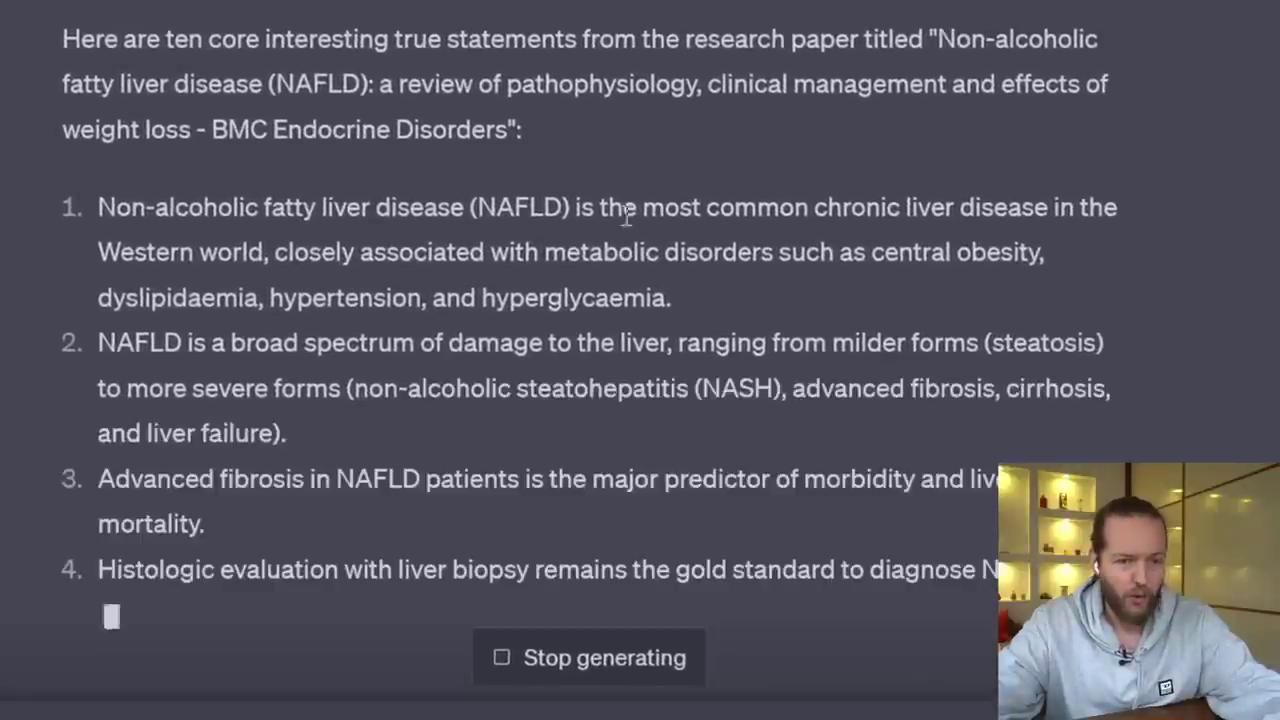
# Read the first statements in WebPilot's reply and skim the article's body and figures down to its references
pyautogui.moveTo(642, 208); pyautogui.dragTo(1038, 208)
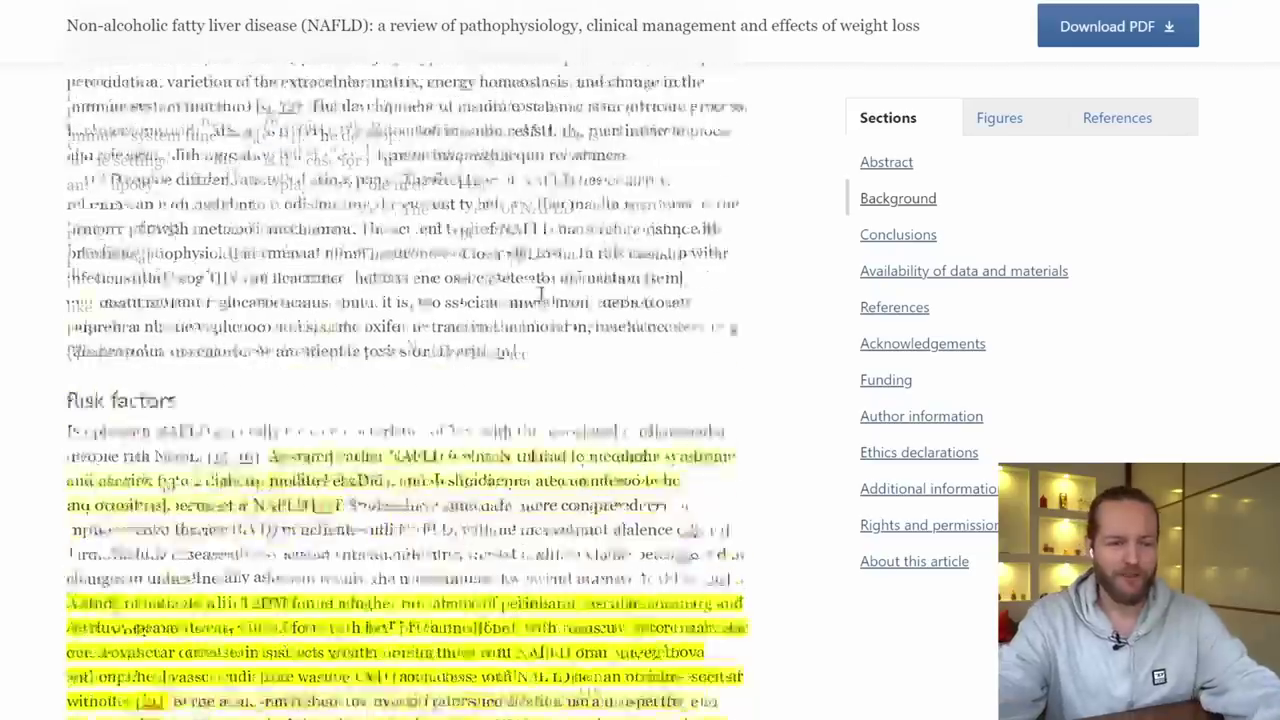
pyautogui.scroll(-20, 540, 292)
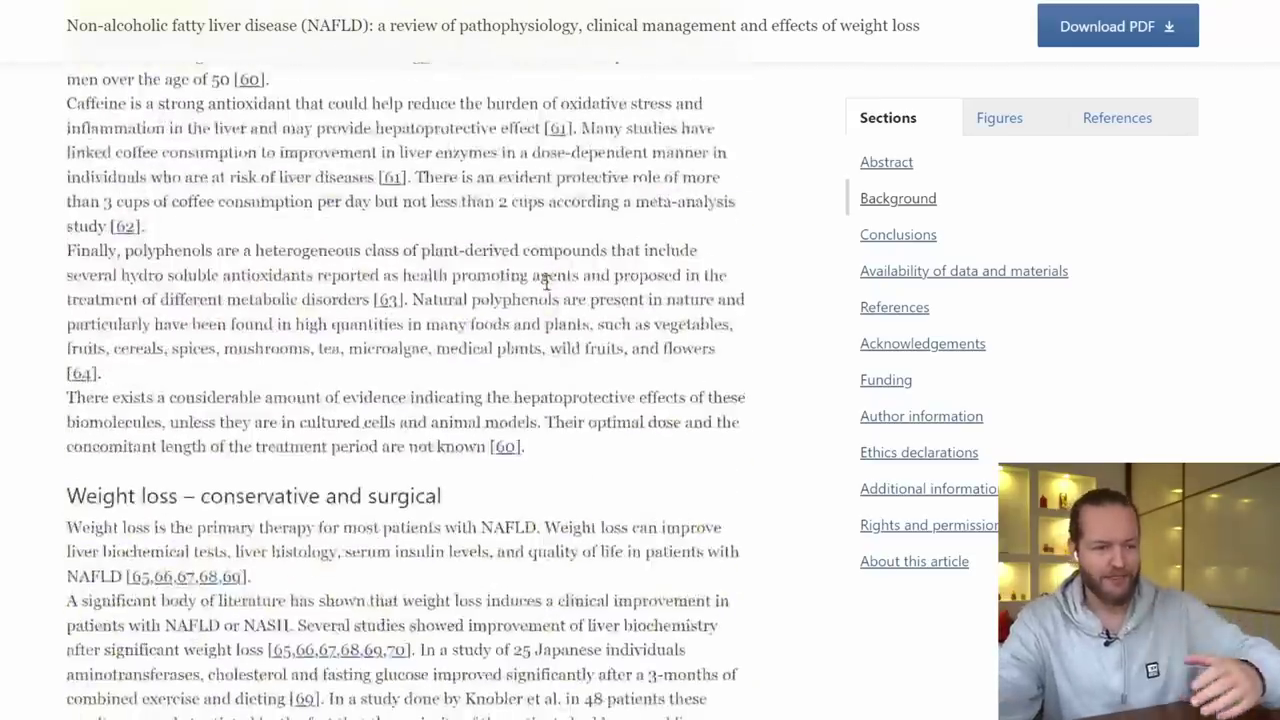
pyautogui.scroll(-15, 546, 284)
pyautogui.scroll(-10, 659, 374)
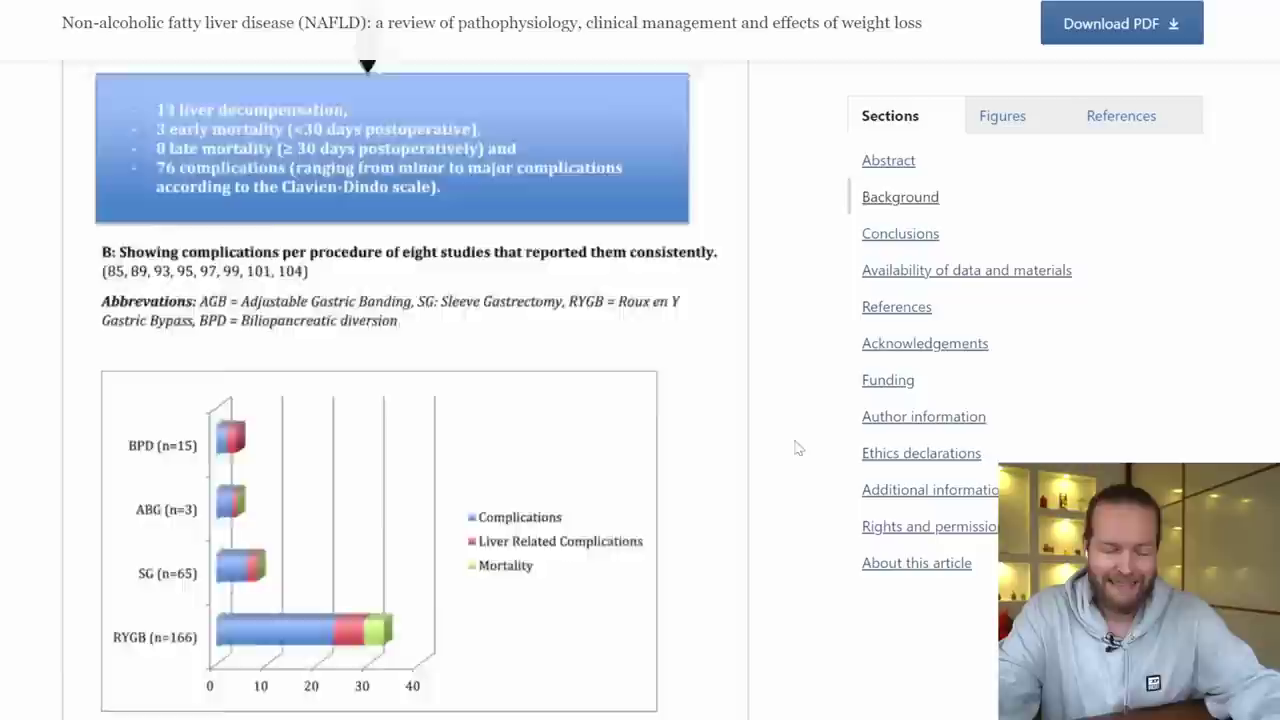
pyautogui.scroll(-20, 795, 443)
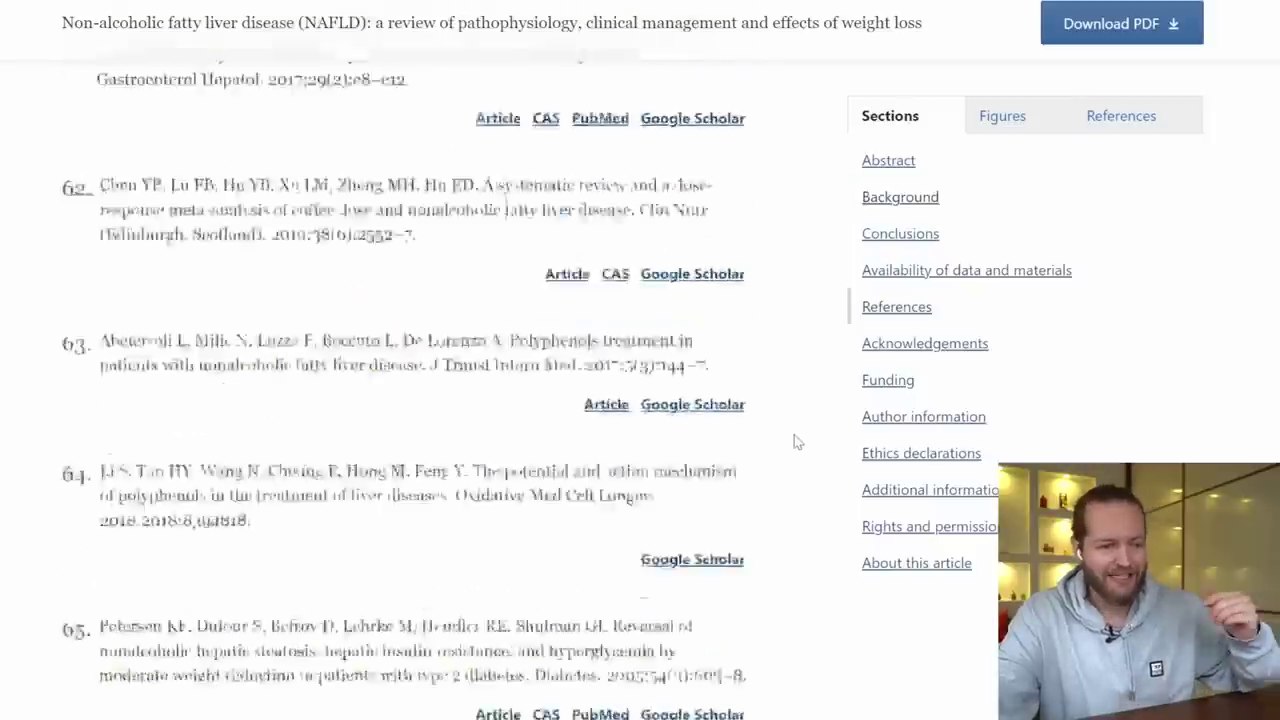
# Examine the entries around references 73 and 74 and further down the article's reference list
pyautogui.moveTo(313, 520); pyautogui.dragTo(100, 285)
pyautogui.click(85, 478)
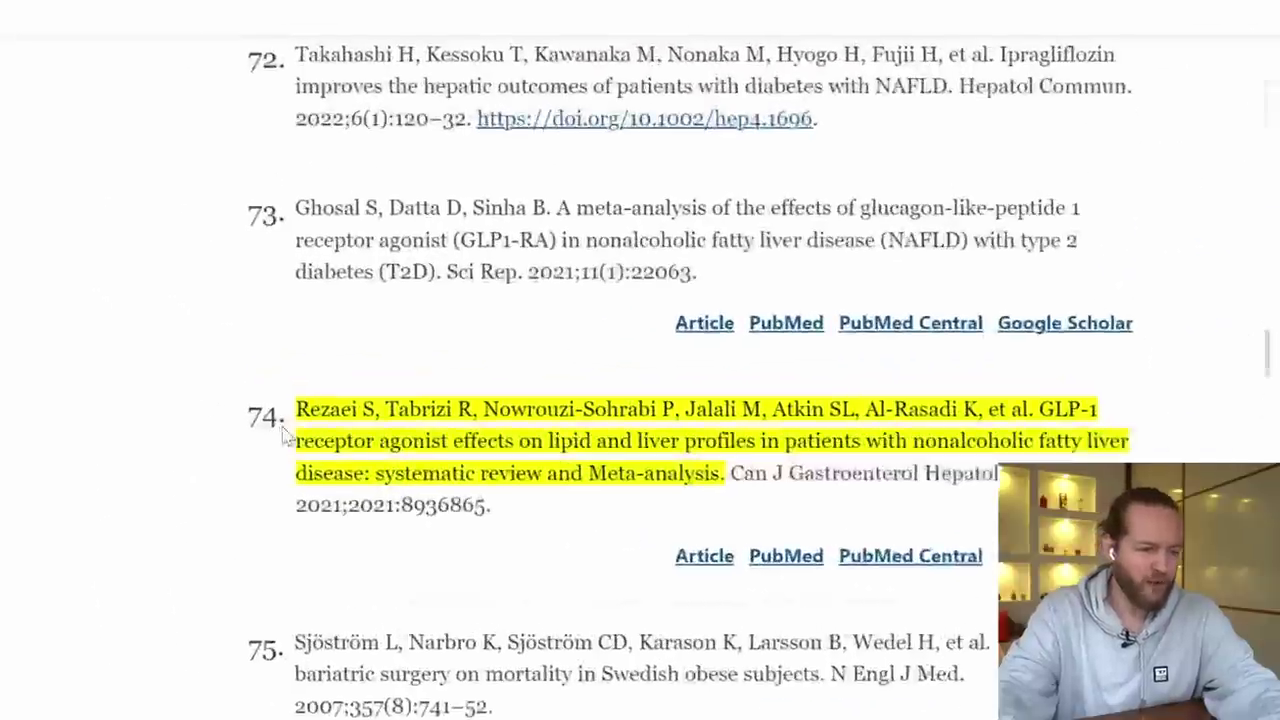
pyautogui.moveTo(199, 363); pyautogui.dragTo(366, 384)
pyautogui.scroll(-20, 590, 526)
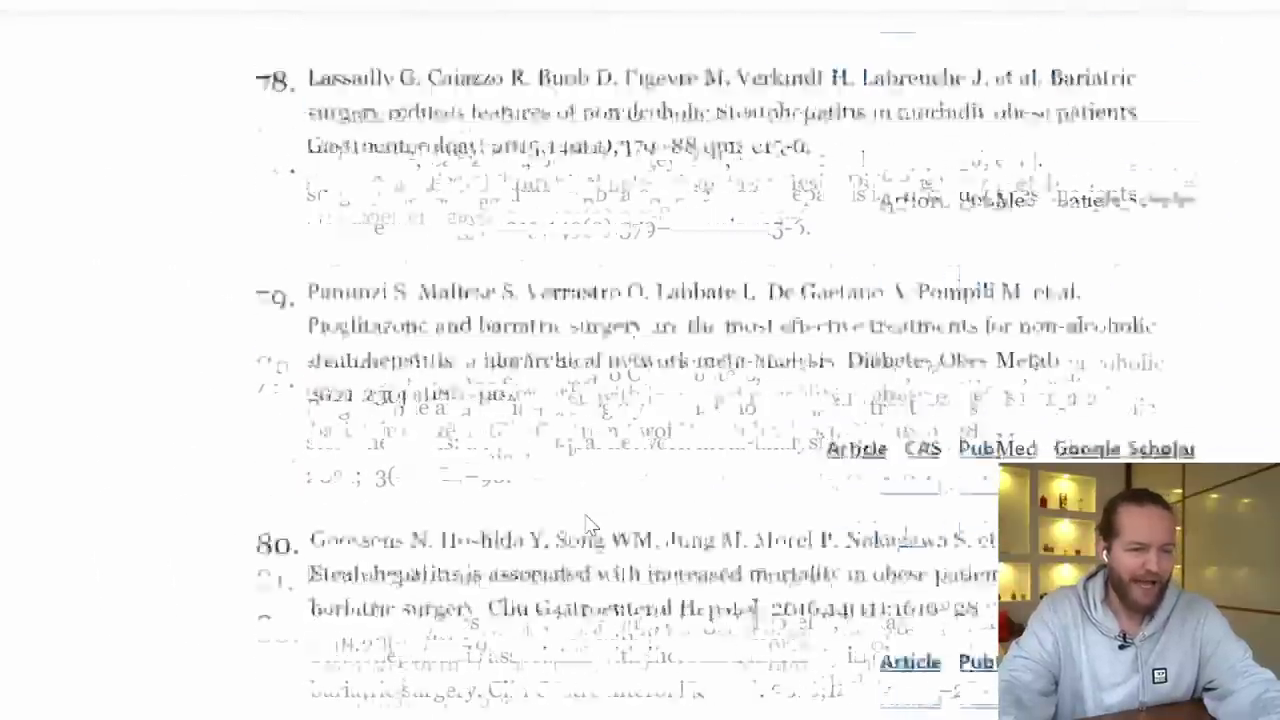
pyautogui.moveTo(316, 458); pyautogui.dragTo(383, 480)
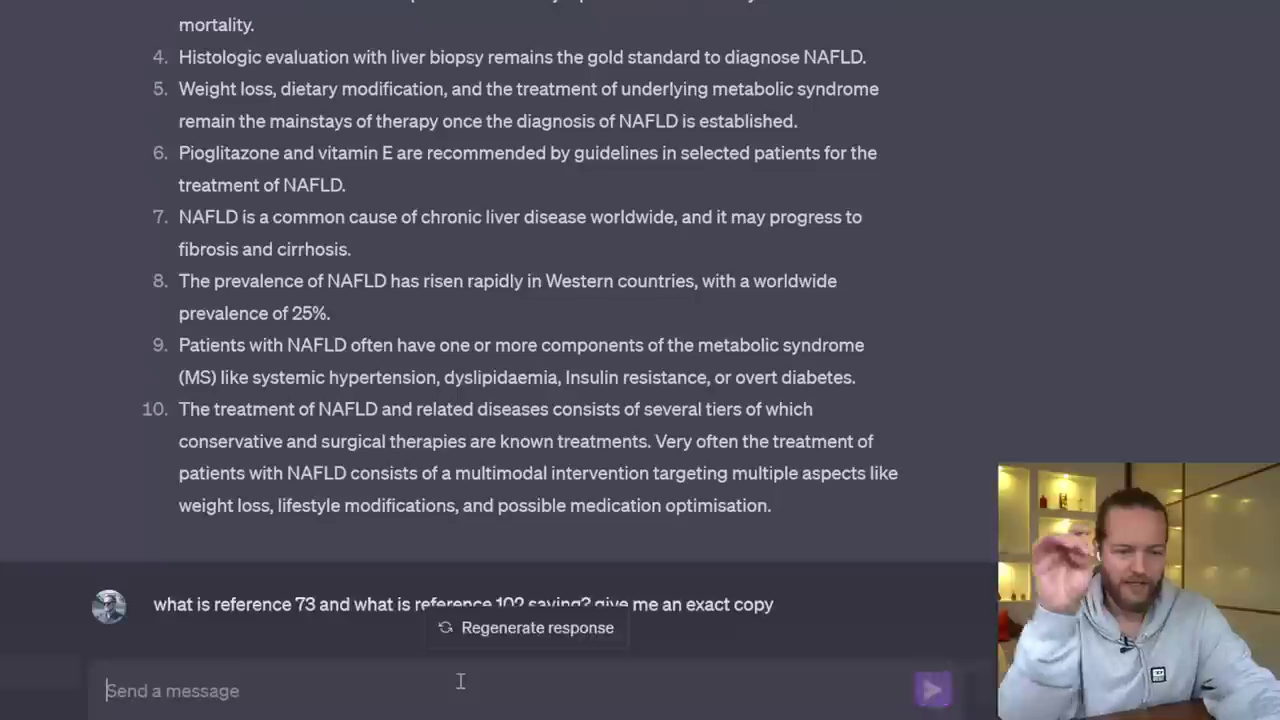
# Ask WebPilot "what is reference 73 and what is reference 102 saying? give me an exact copy" and read its reply
pyautogui.click(528, 627)
pyautogui.moveTo(598, 410); pyautogui.dragTo(776, 408)
pyautogui.click(791, 418)
pyautogui.moveTo(170, 497); pyautogui.dragTo(275, 498)
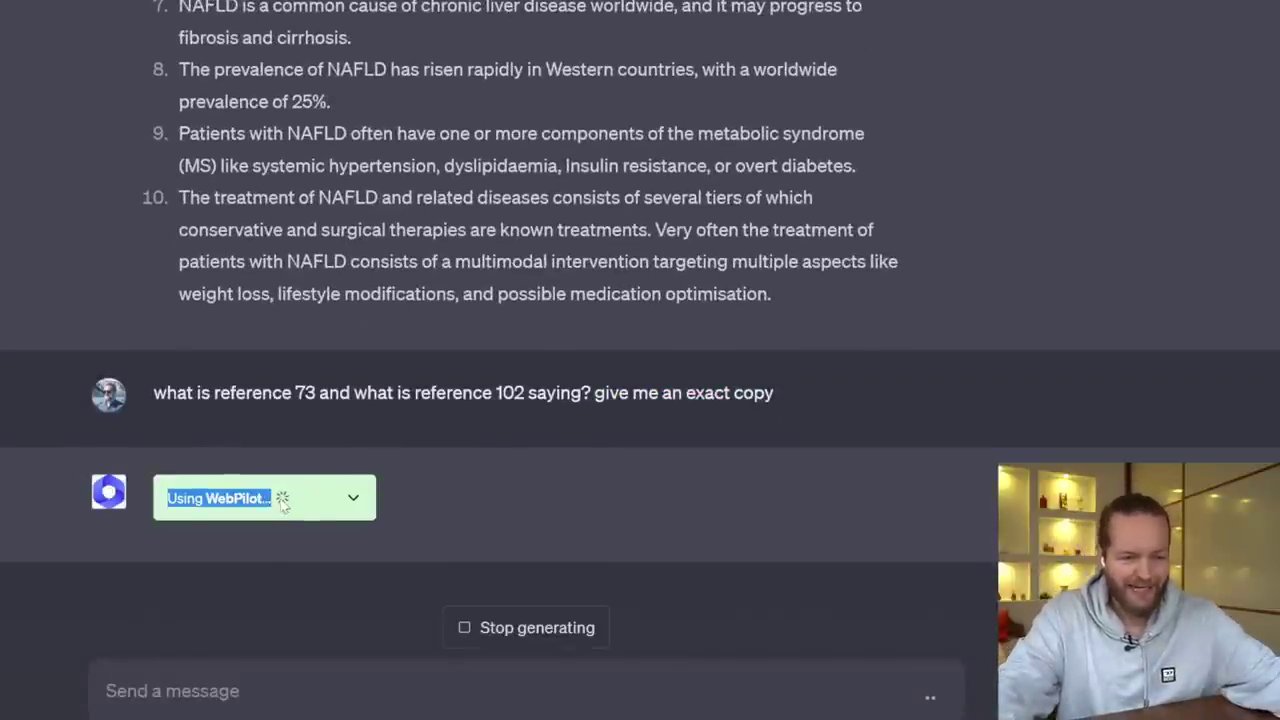
pyautogui.moveTo(155, 377); pyautogui.dragTo(373, 537)
pyautogui.click(373, 537)
pyautogui.scroll(3, 420, 530)
pyautogui.scroll(-3, 420, 530)
# Edit the question about references 73 and 102, paste in the copied text and resubmit it
pyautogui.click(931, 217)
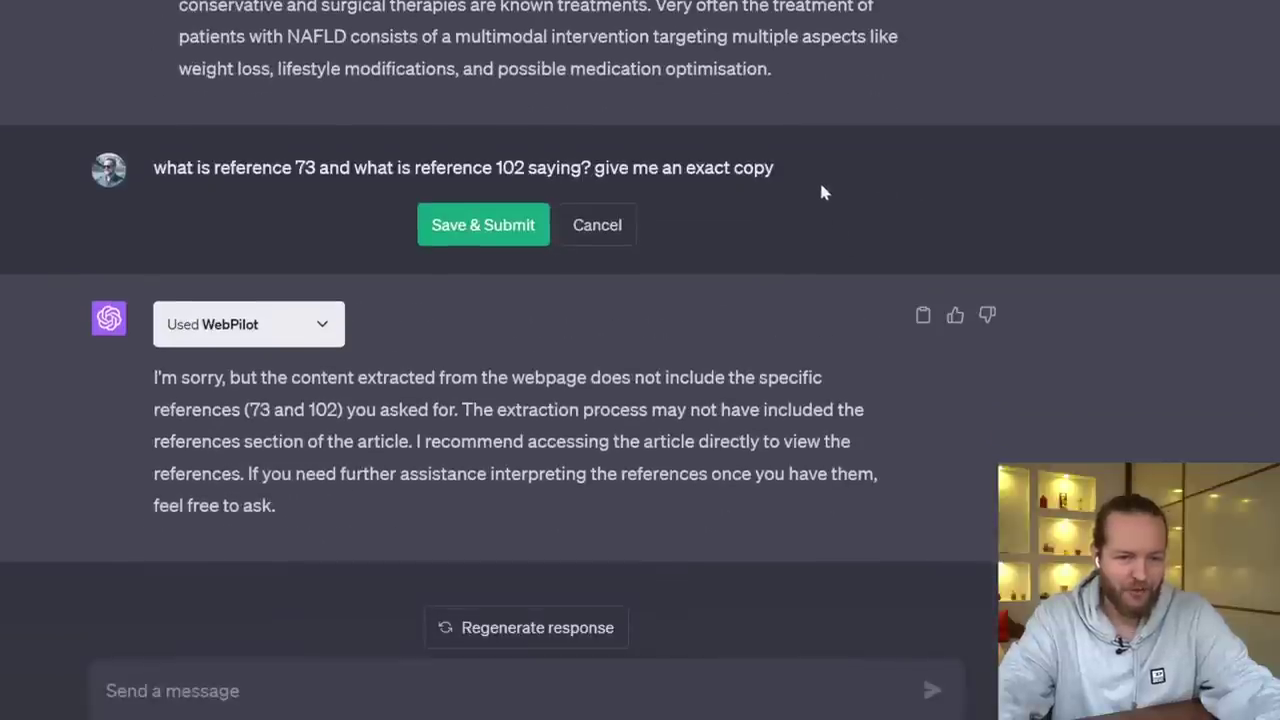
pyautogui.hotkey('ctrl', 'v')
pyautogui.press('Return')
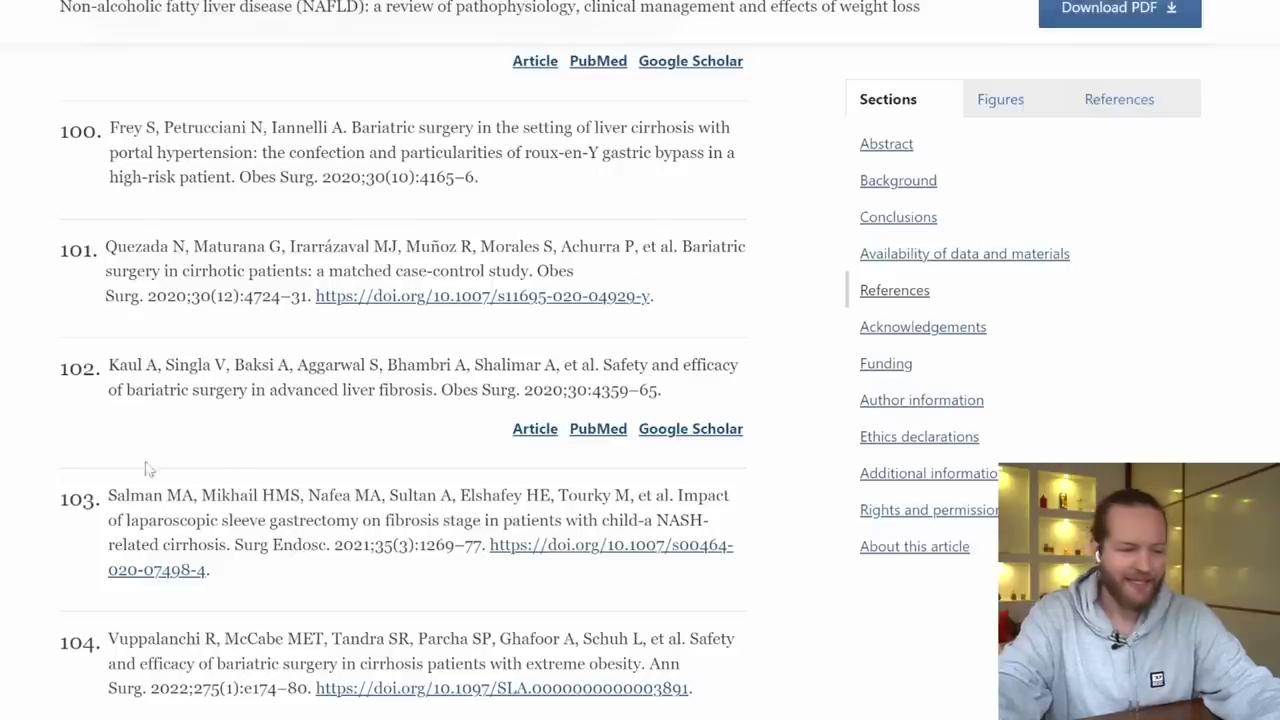
# Check the full wording of reference 102 in the article's reference list
pyautogui.moveTo(108, 365); pyautogui.dragTo(828, 690)
pyautogui.click(88, 368)
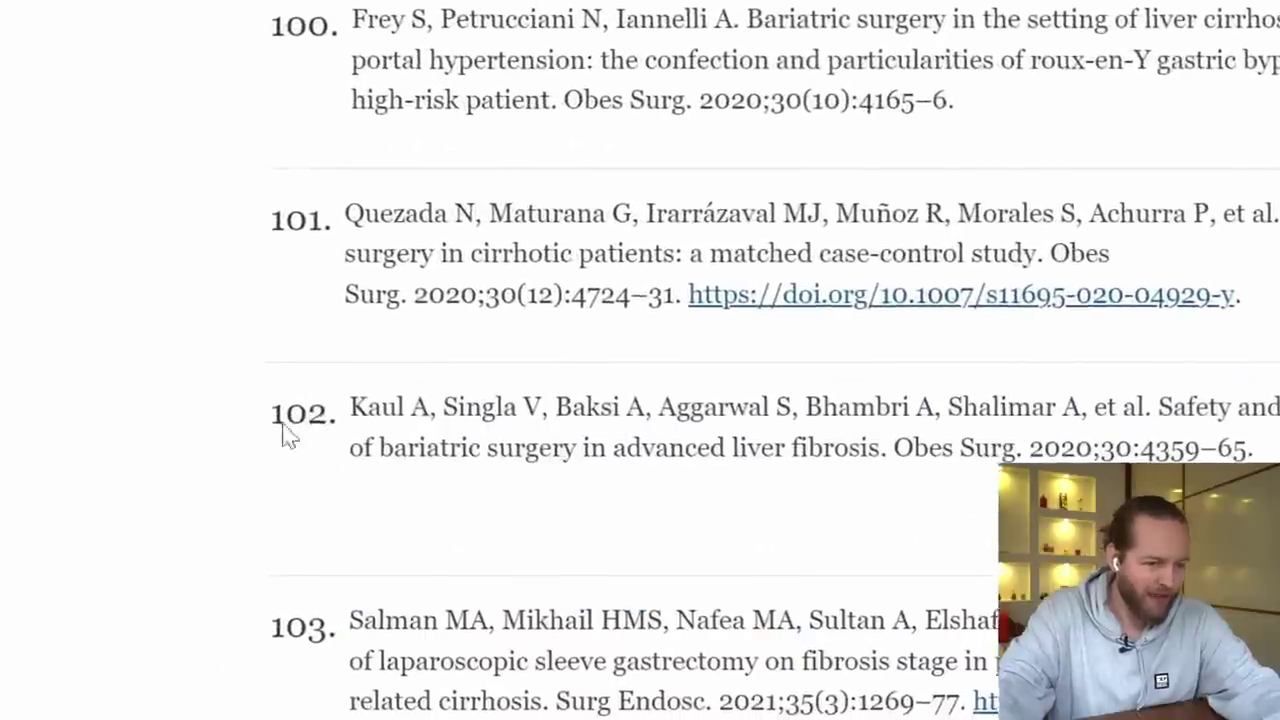
pyautogui.tripleClick(312, 420)
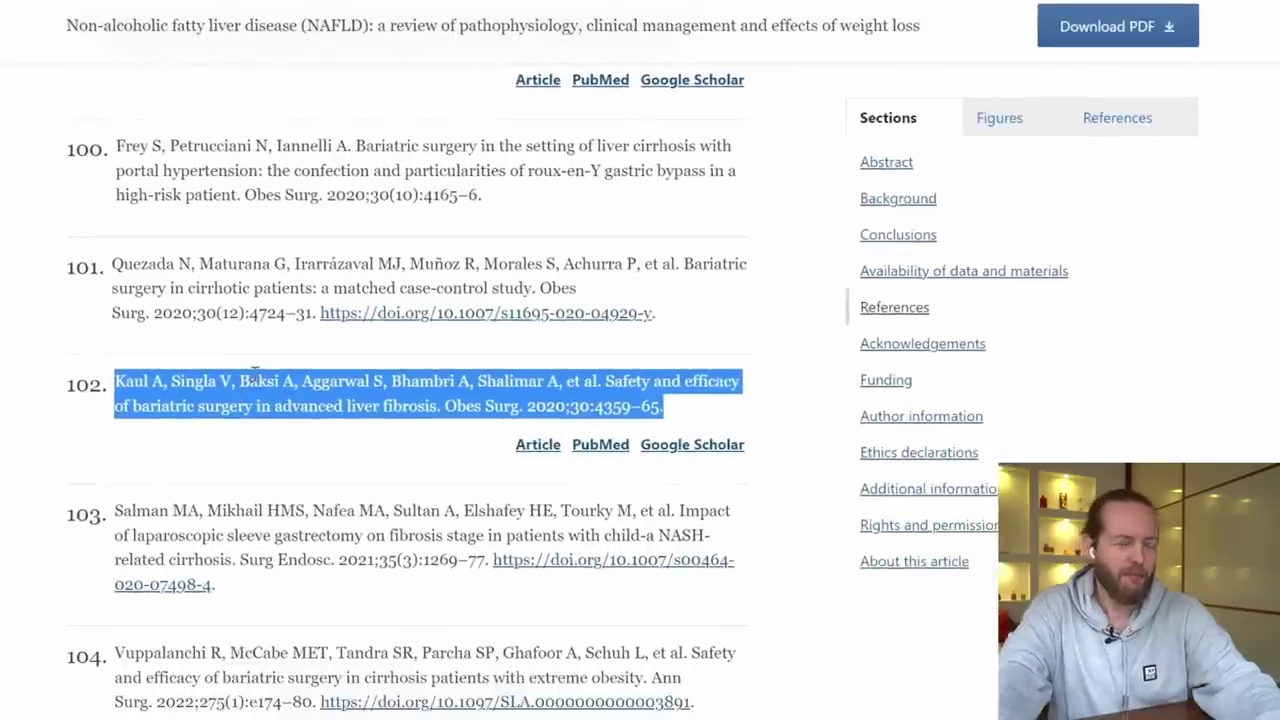
pyautogui.scroll(5, 520, 454)
pyautogui.scroll(15, 249, 382)
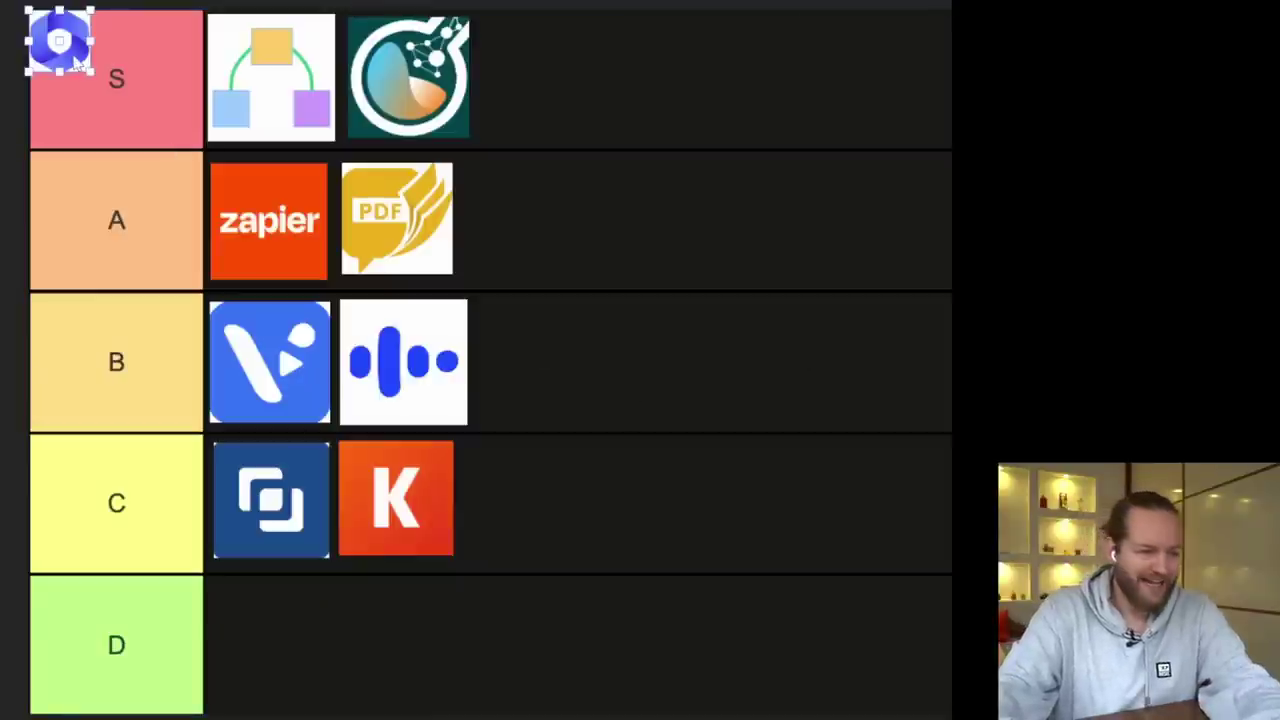
# Place the WebPilot logo in the B tier of the tier list, beside the Speak logo
pyautogui.moveTo(78, 62); pyautogui.dragTo(537, 370)
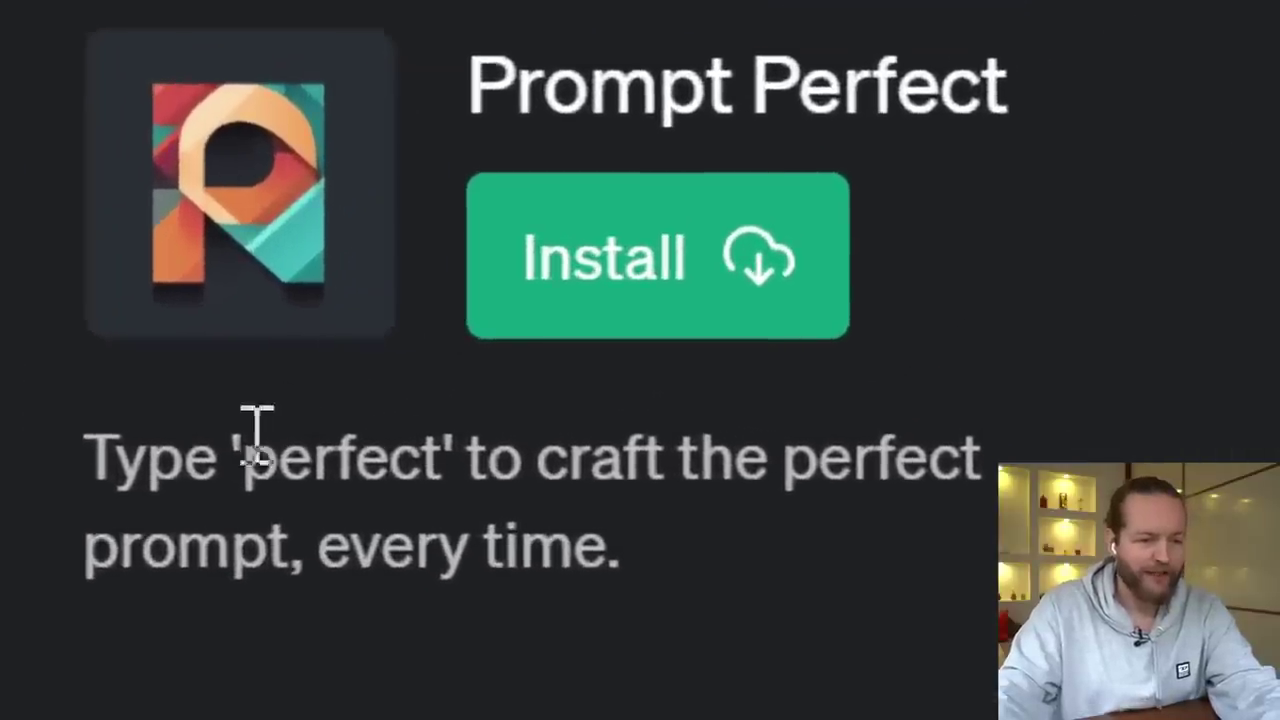
# Read the Prompt Perfect plugin's description in the plugin store and install the plugin
pyautogui.moveTo(349, 402); pyautogui.dragTo(524, 434)
pyautogui.click(728, 258)
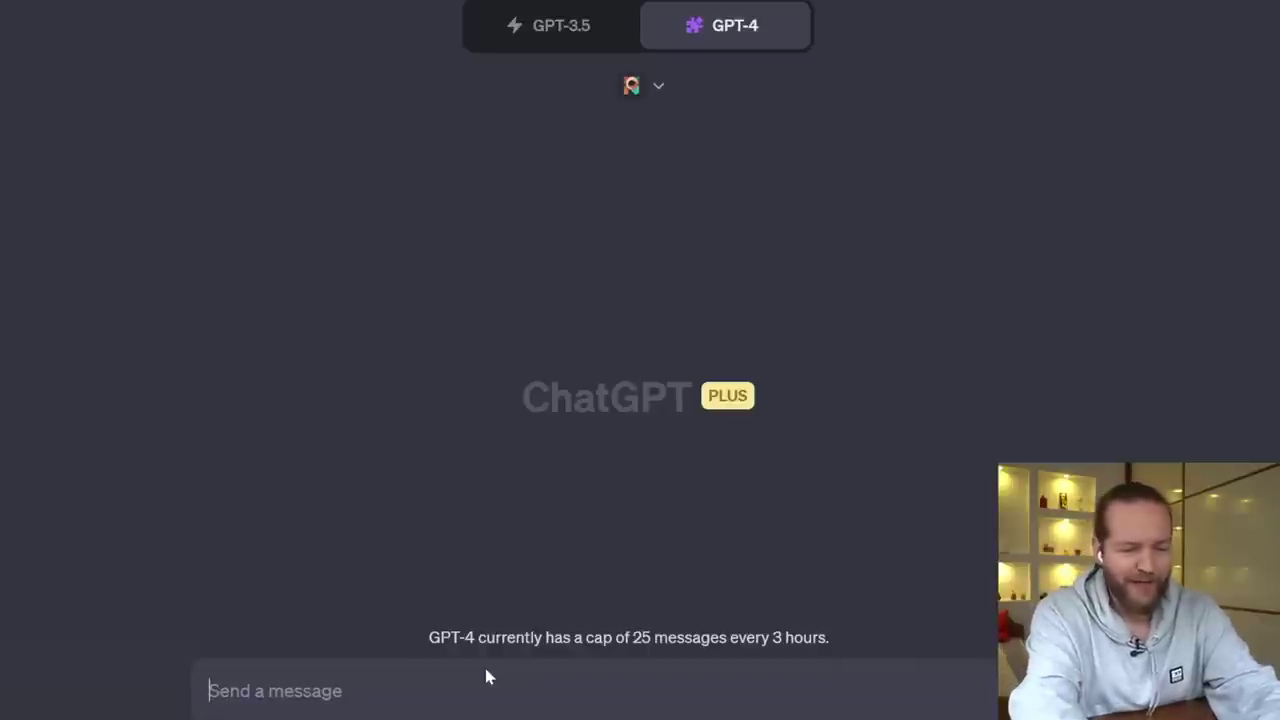
# Send Prompt Perfect the prompt "perfect Write a youtube video about the top 10 chatgpt plugins"
pyautogui.write('perfect')
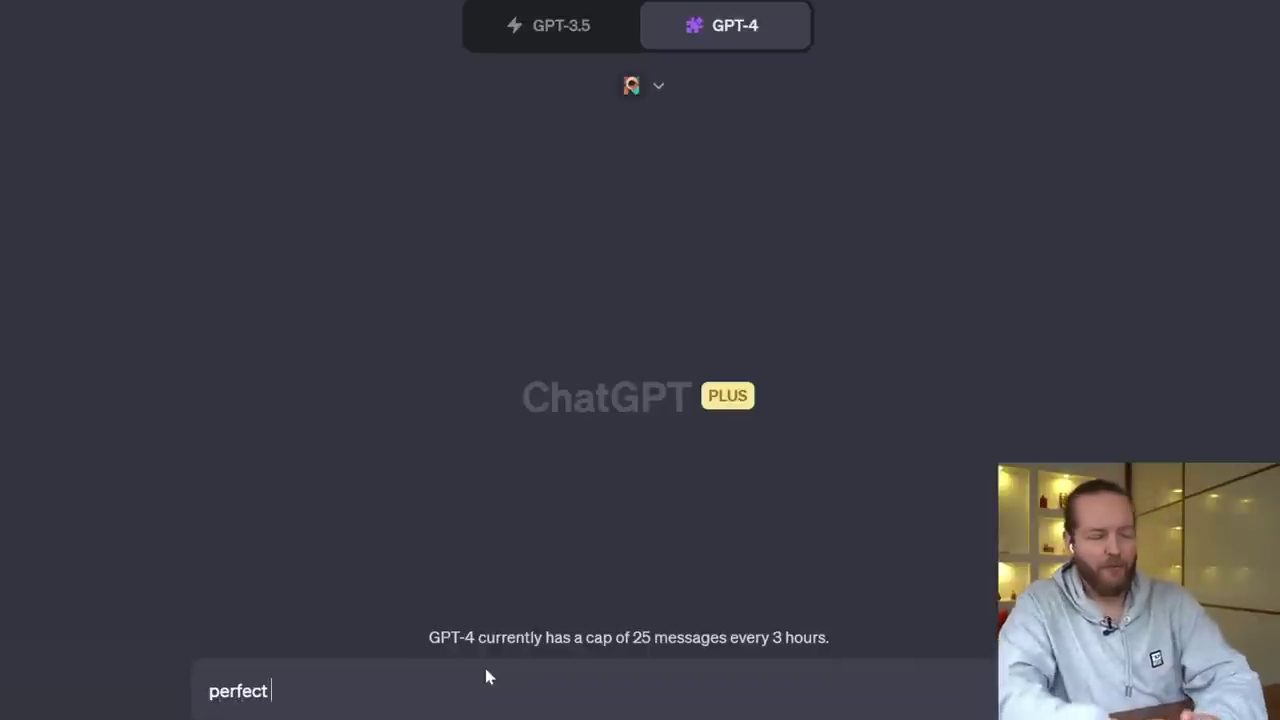
pyautogui.write(' Write a youtube video about the top 10 chatgpt plugins')
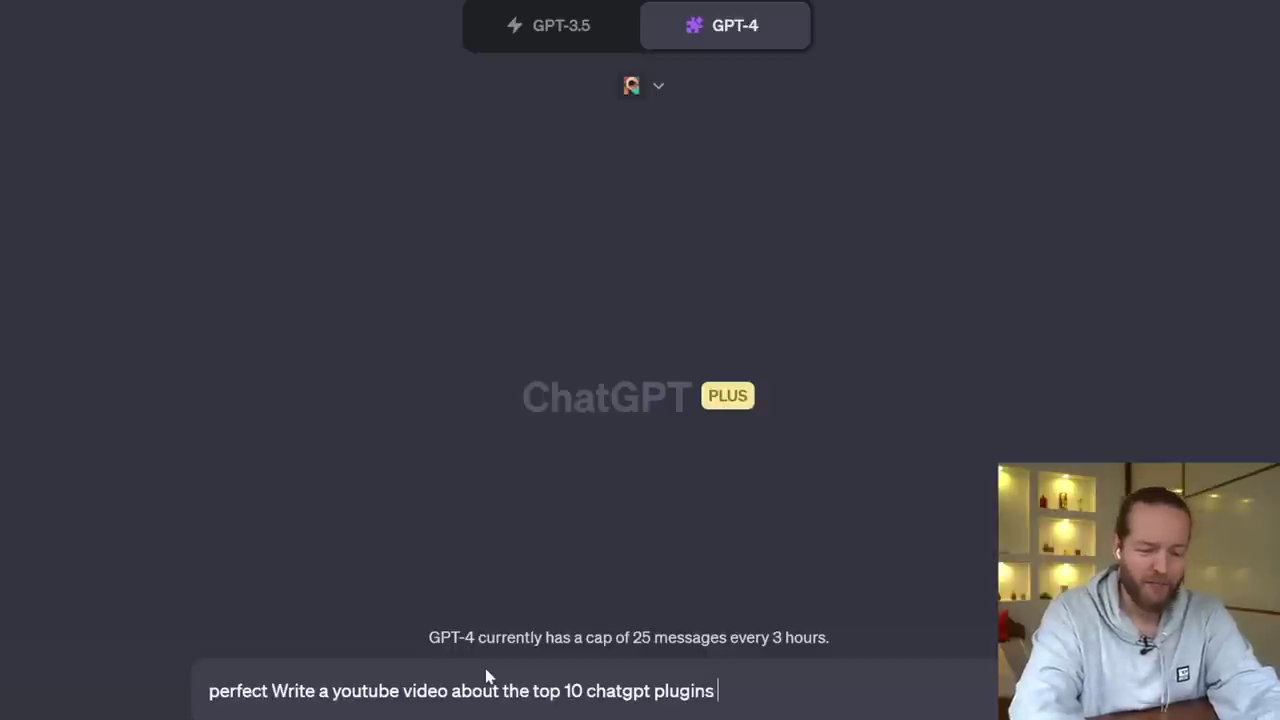
pyautogui.press('Return')
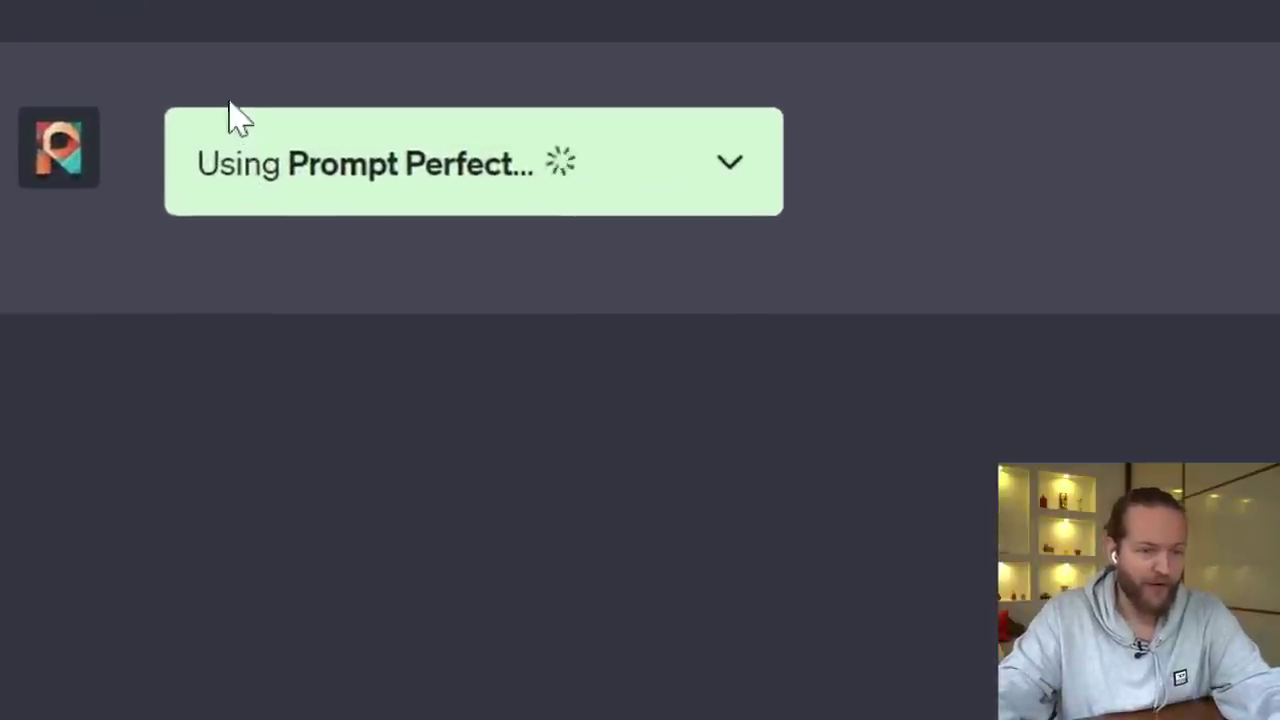
# Expand the Prompt Perfect call details and compare the original request text with the rephrased prompt
pyautogui.click(232, 120)
pyautogui.moveTo(277, 214); pyautogui.dragTo(910, 215)
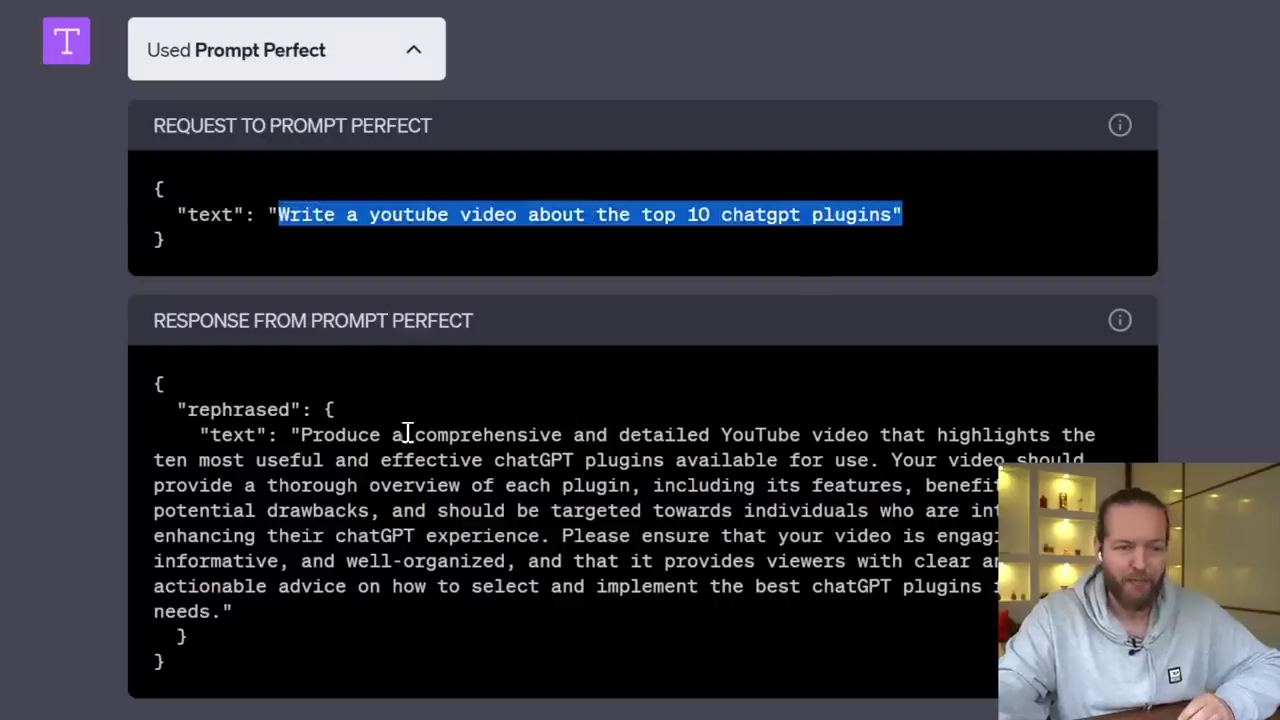
pyautogui.moveTo(302, 435); pyautogui.dragTo(217, 620)
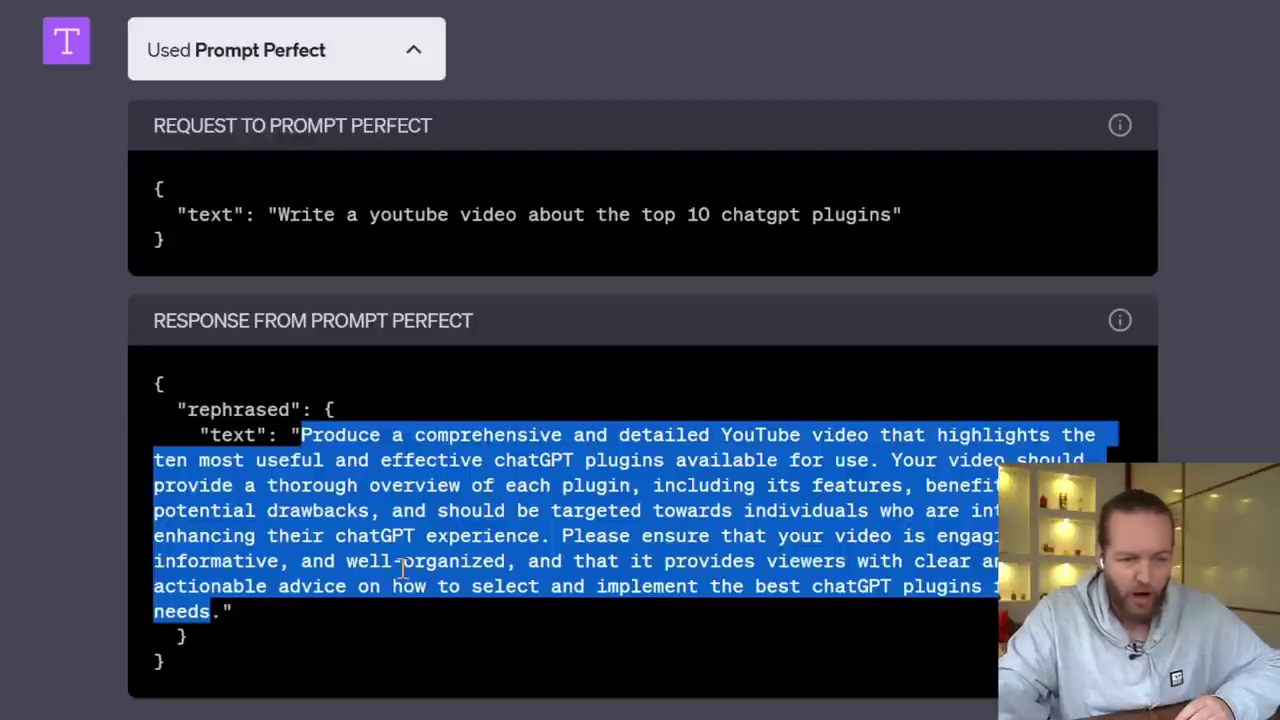
pyautogui.moveTo(302, 409); pyautogui.dragTo(186, 420)
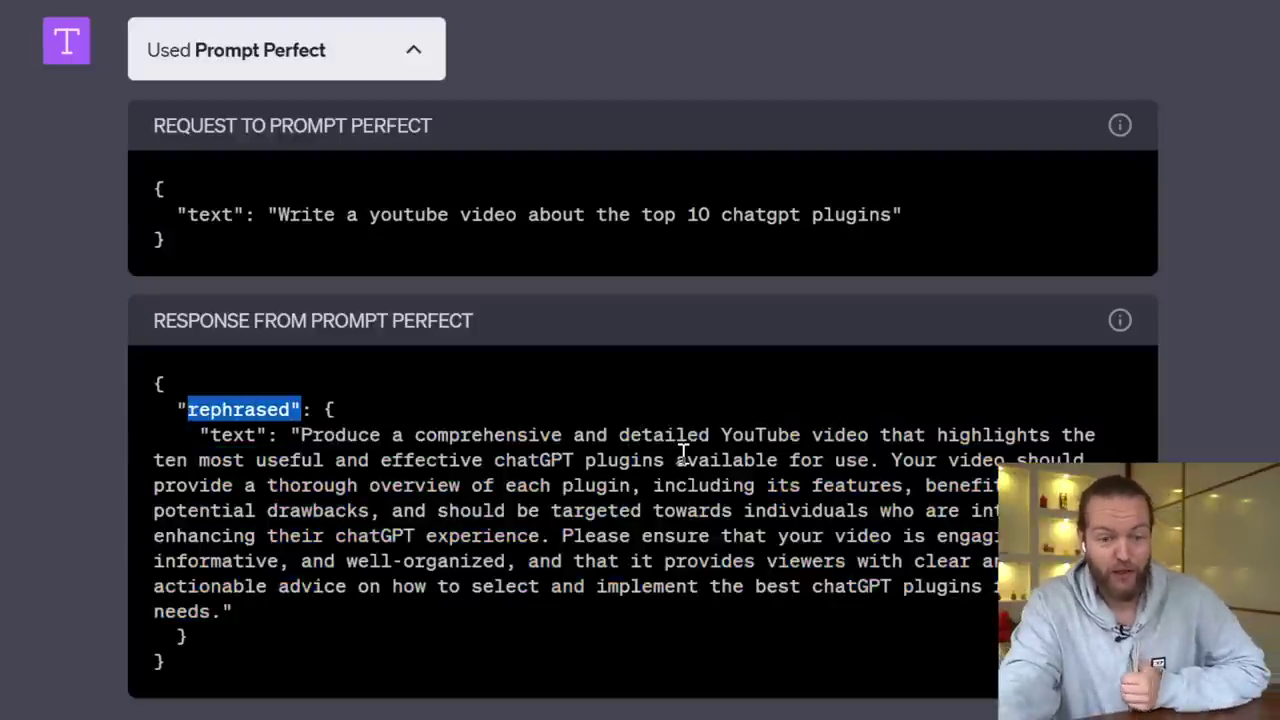
pyautogui.moveTo(540, 536); pyautogui.dragTo(318, 490)
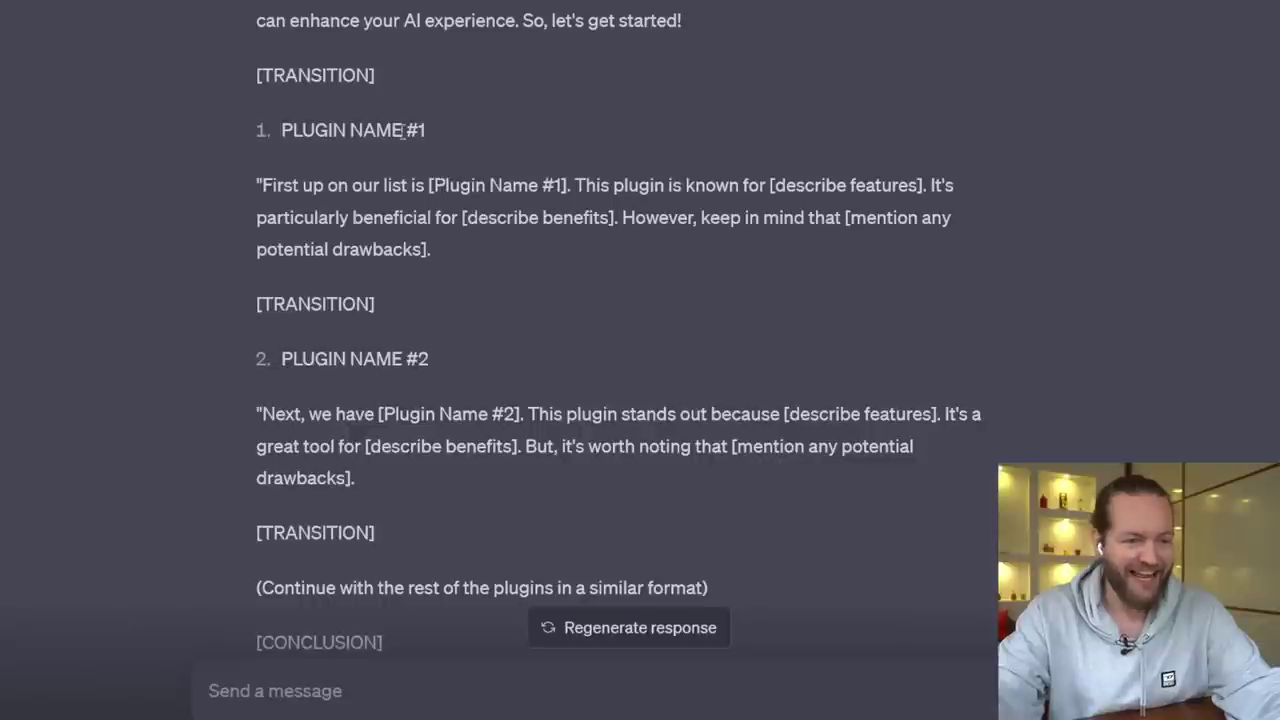
# Review the generated YouTube script, including the plugin name placeholders and the intro's opening lines
pyautogui.scroll(3, 403, 131)
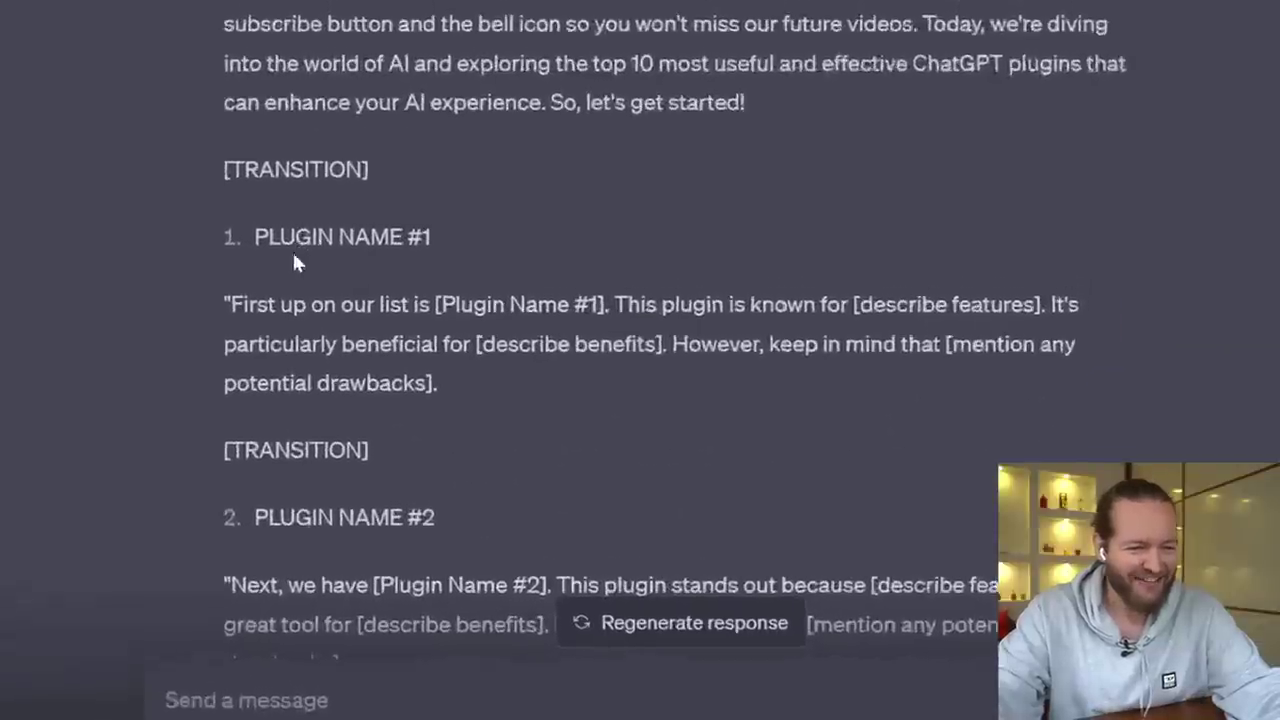
pyautogui.moveTo(292, 328); pyautogui.dragTo(830, 322)
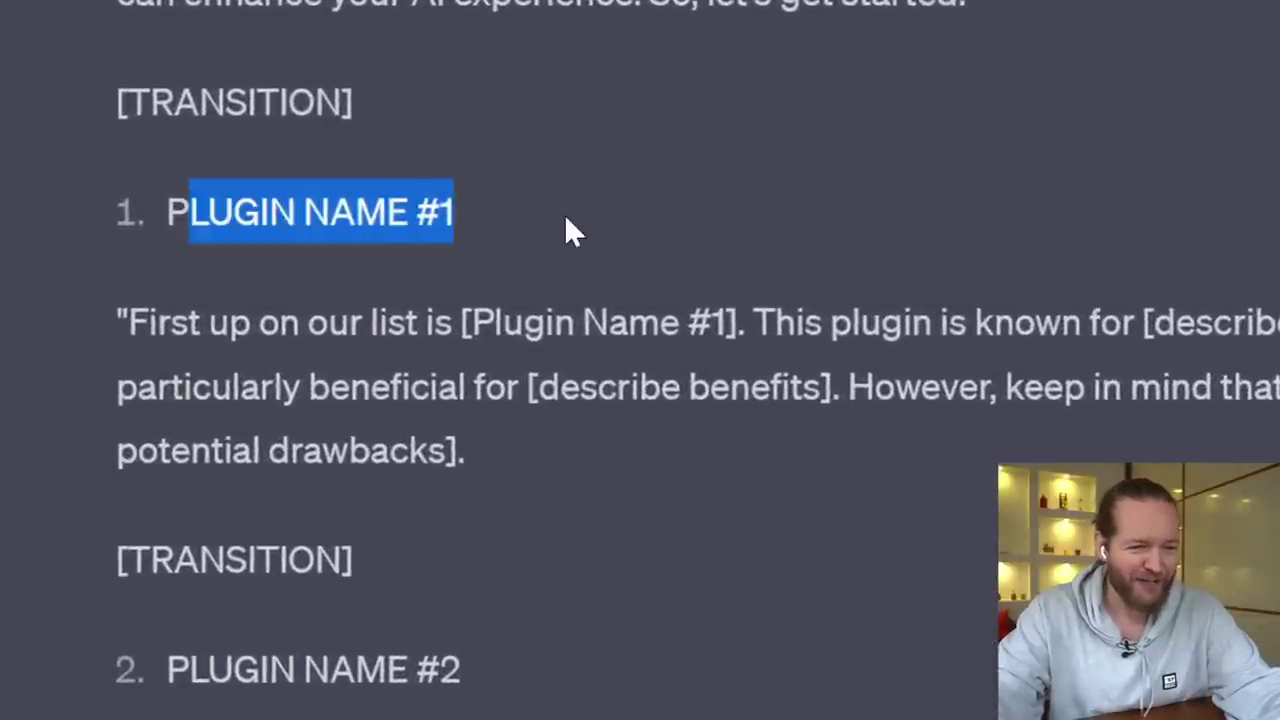
pyautogui.click(580, 233)
pyautogui.click(906, 223)
pyautogui.scroll(-4, 911, 237)
pyautogui.scroll(5, 911, 237)
pyautogui.moveTo(140, 302); pyautogui.dragTo(836, 350)
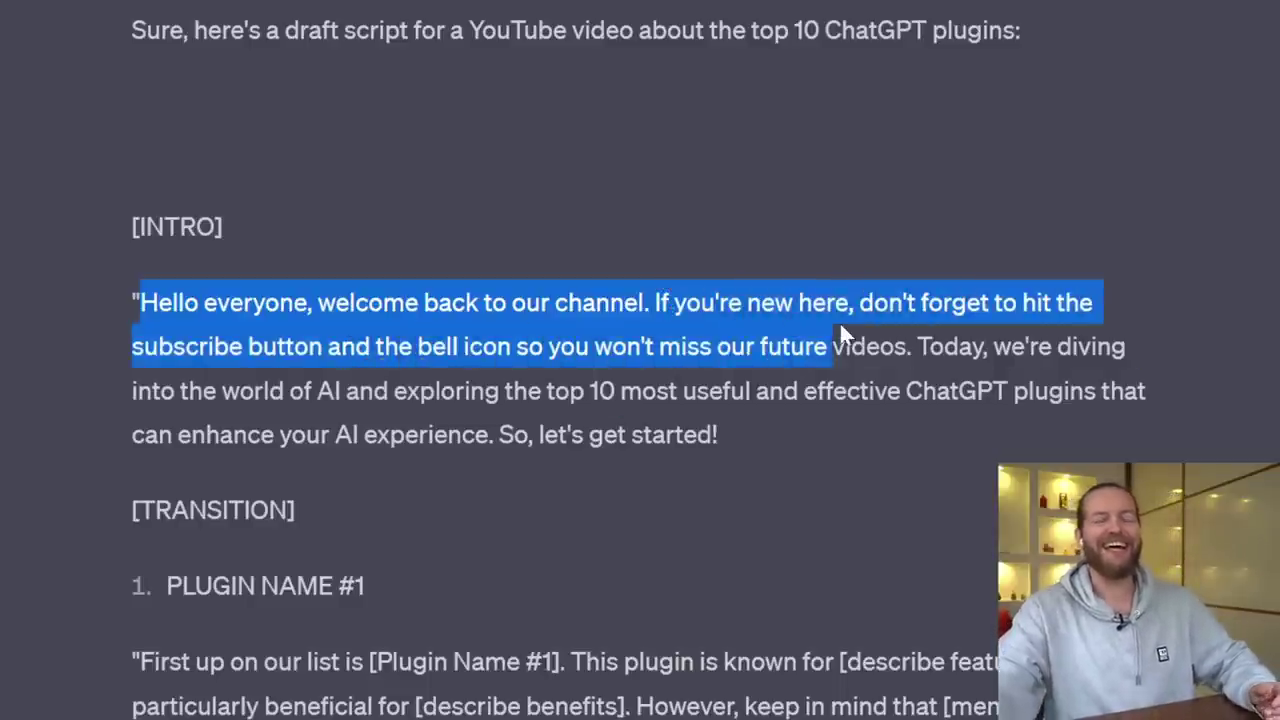
# Compare the generated script's intro with the rephrased prompt text in the Prompt Perfect response
pyautogui.click(839, 327)
pyautogui.scroll(-2, 772, 452)
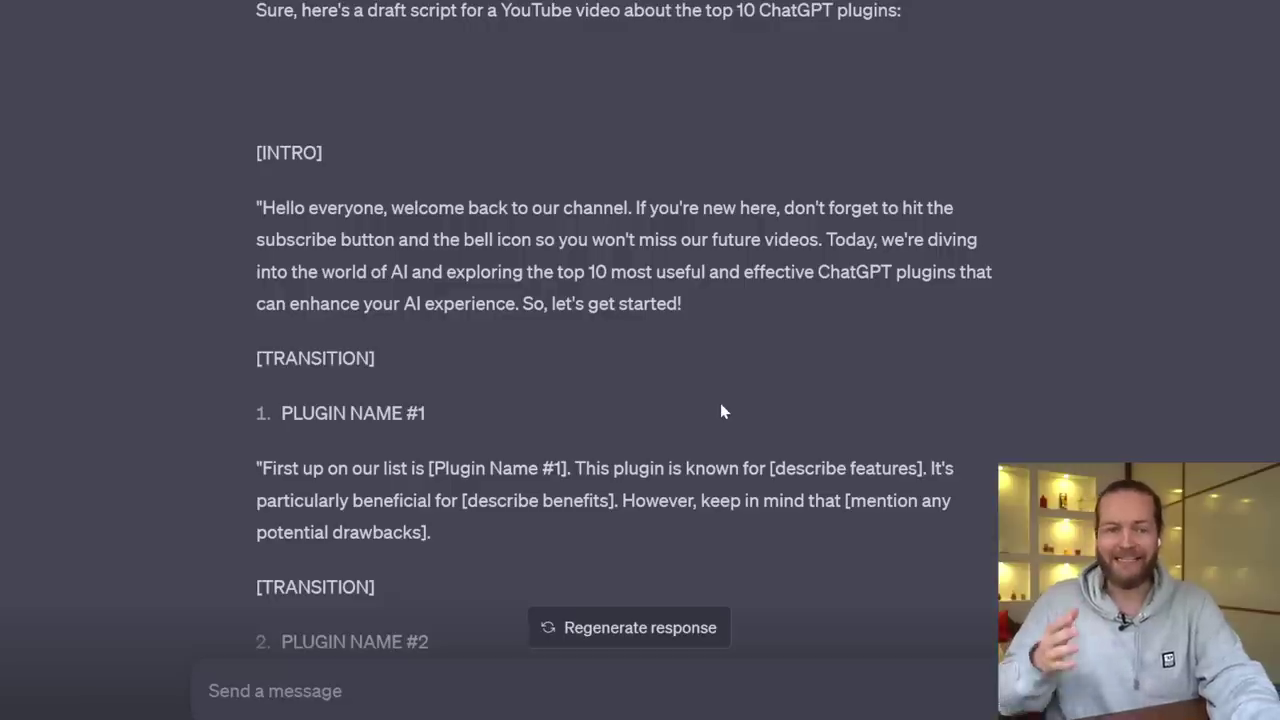
pyautogui.scroll(5, 720, 410)
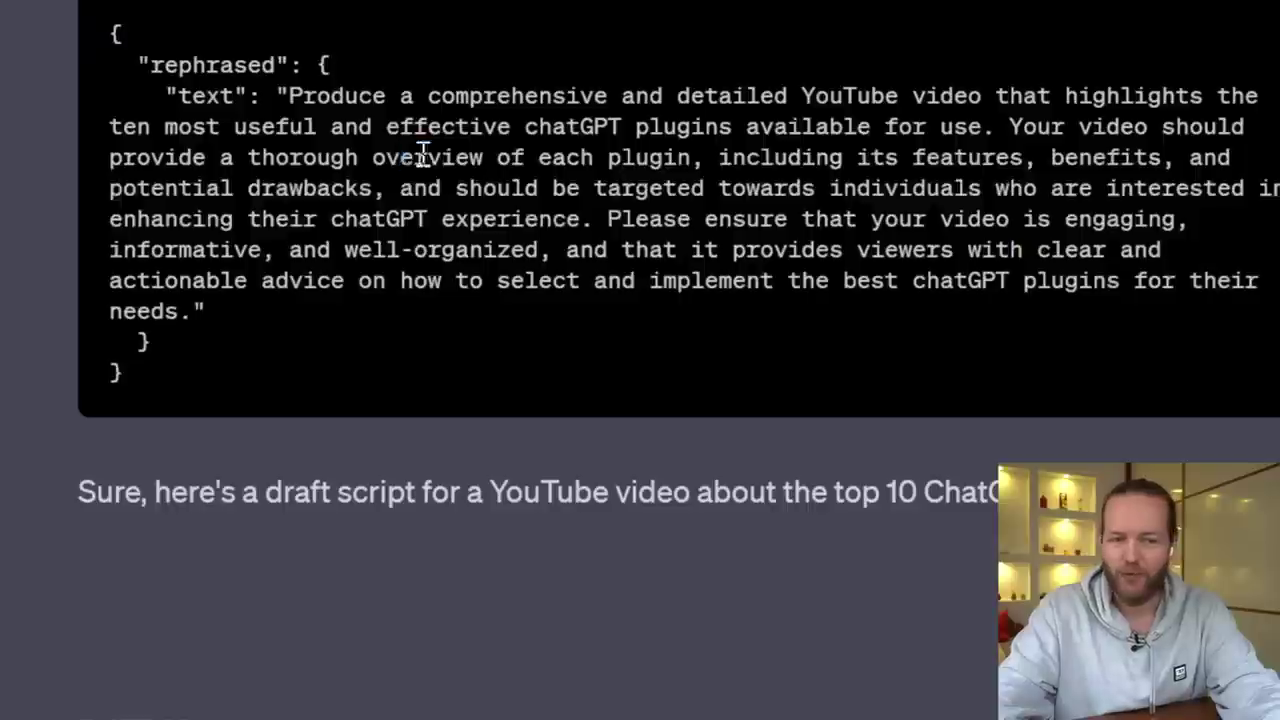
pyautogui.moveTo(400, 148); pyautogui.dragTo(848, 244)
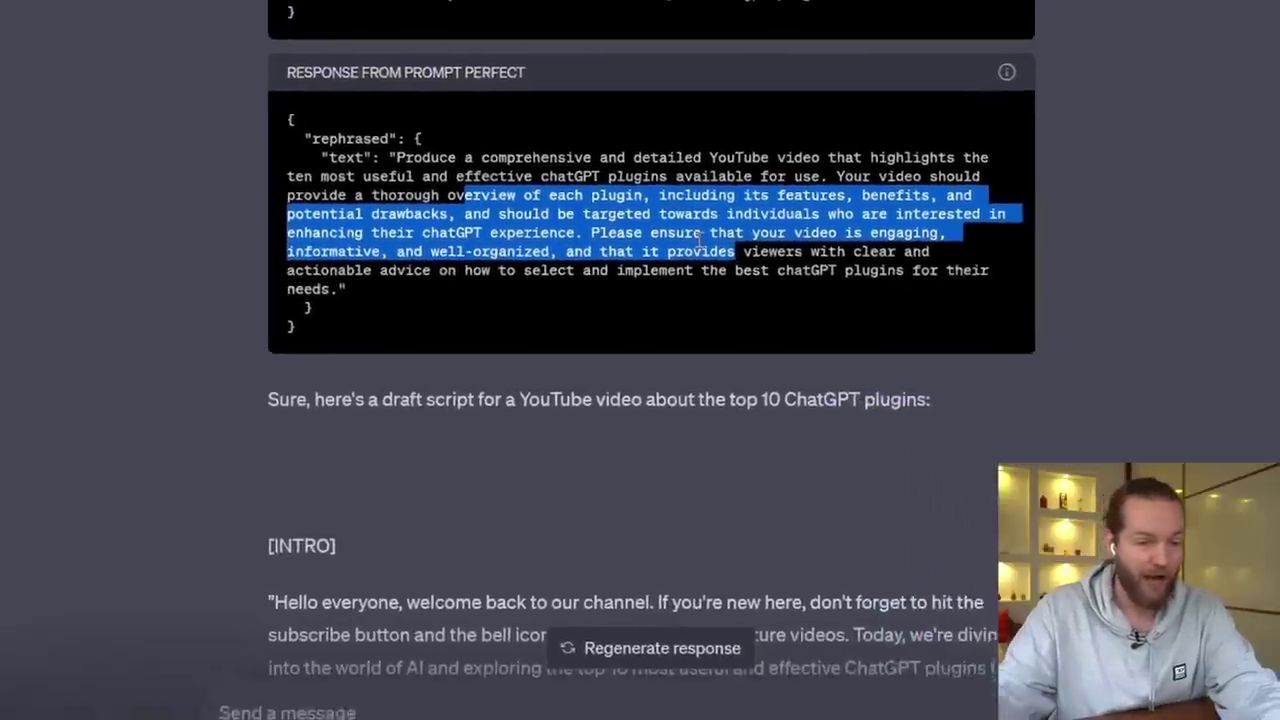
pyautogui.click(1202, 638)
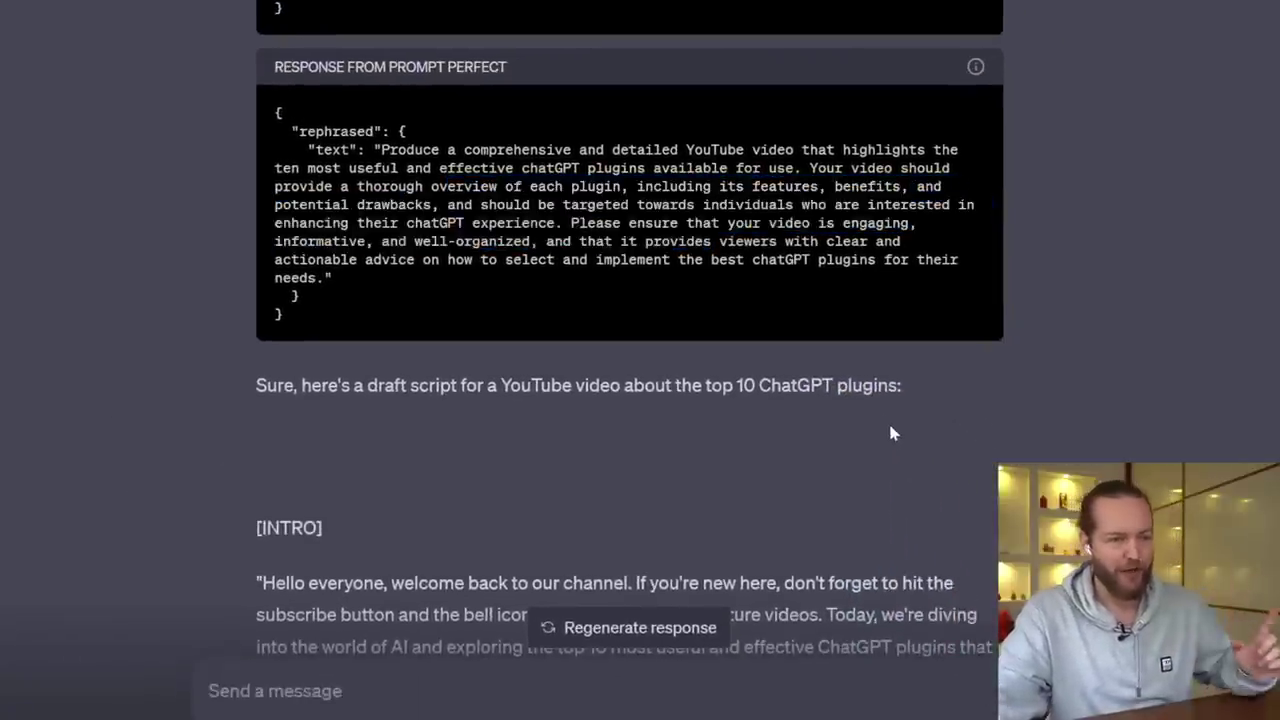
pyautogui.scroll(3, 894, 443)
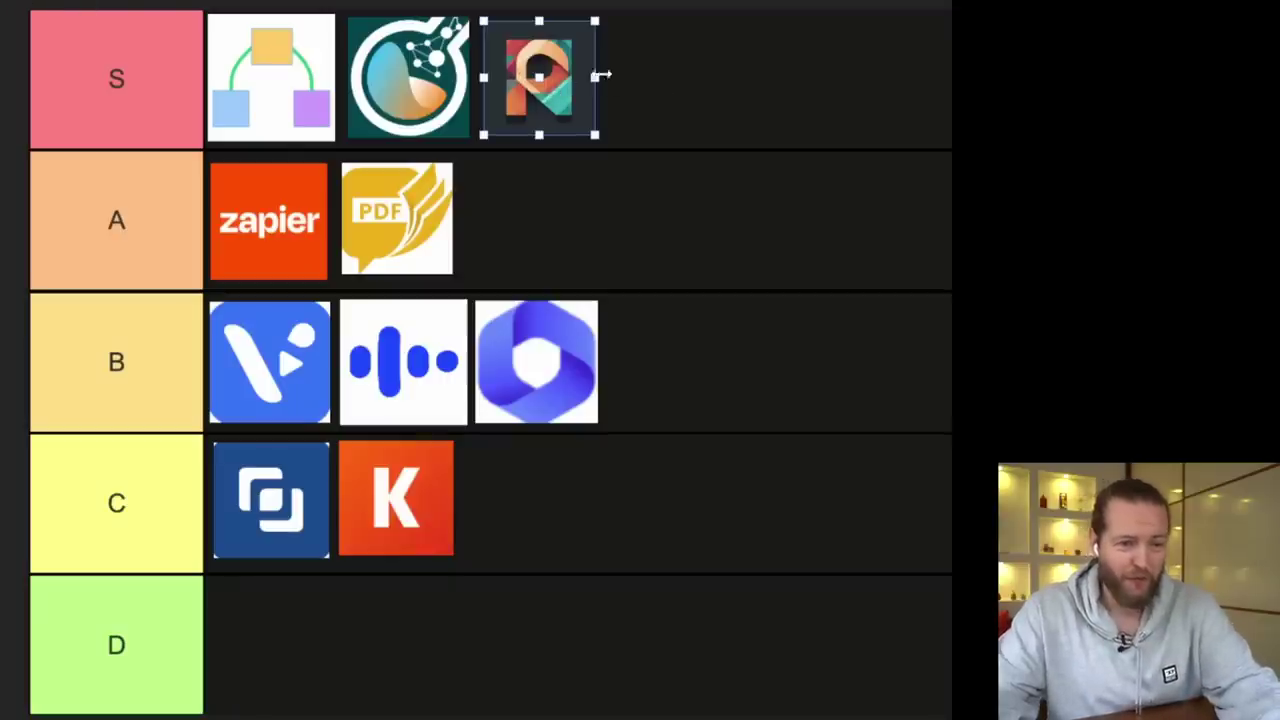
# Place the Prompt Perfect logo in the S tier of the tier list, after the ScholarAI logo
pyautogui.click(670, 97)
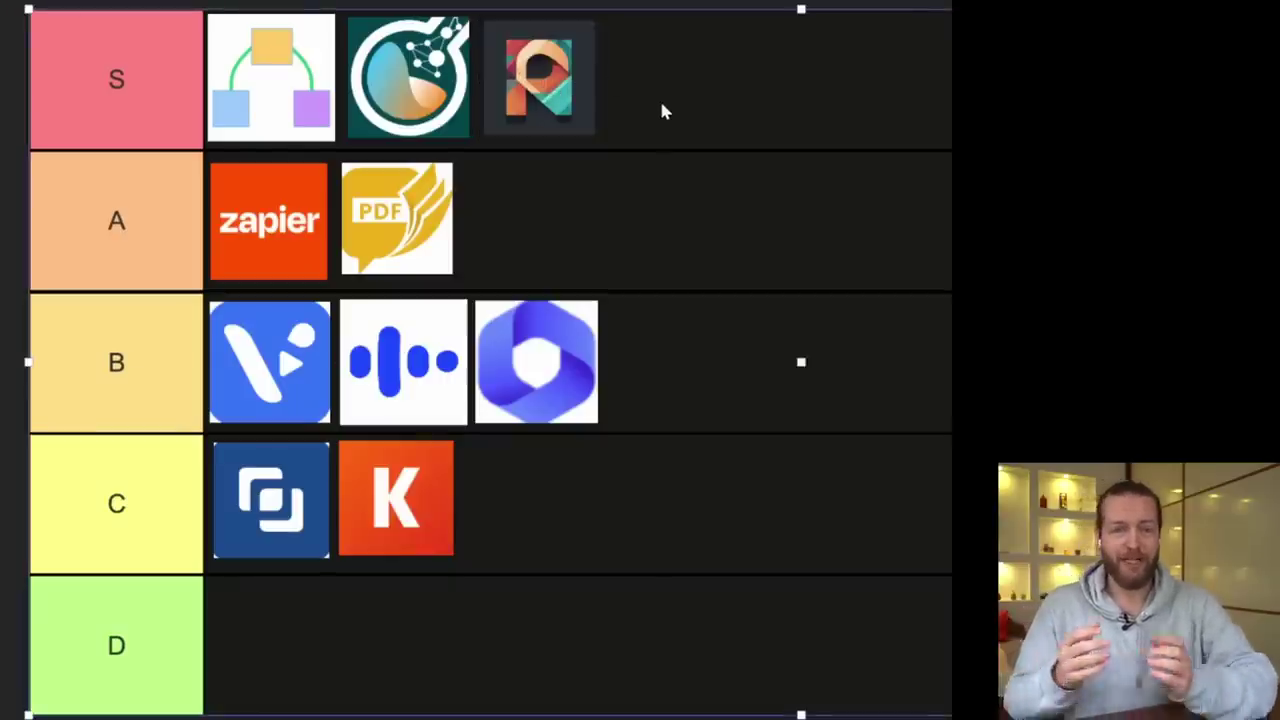
pyautogui.click(503, 104)
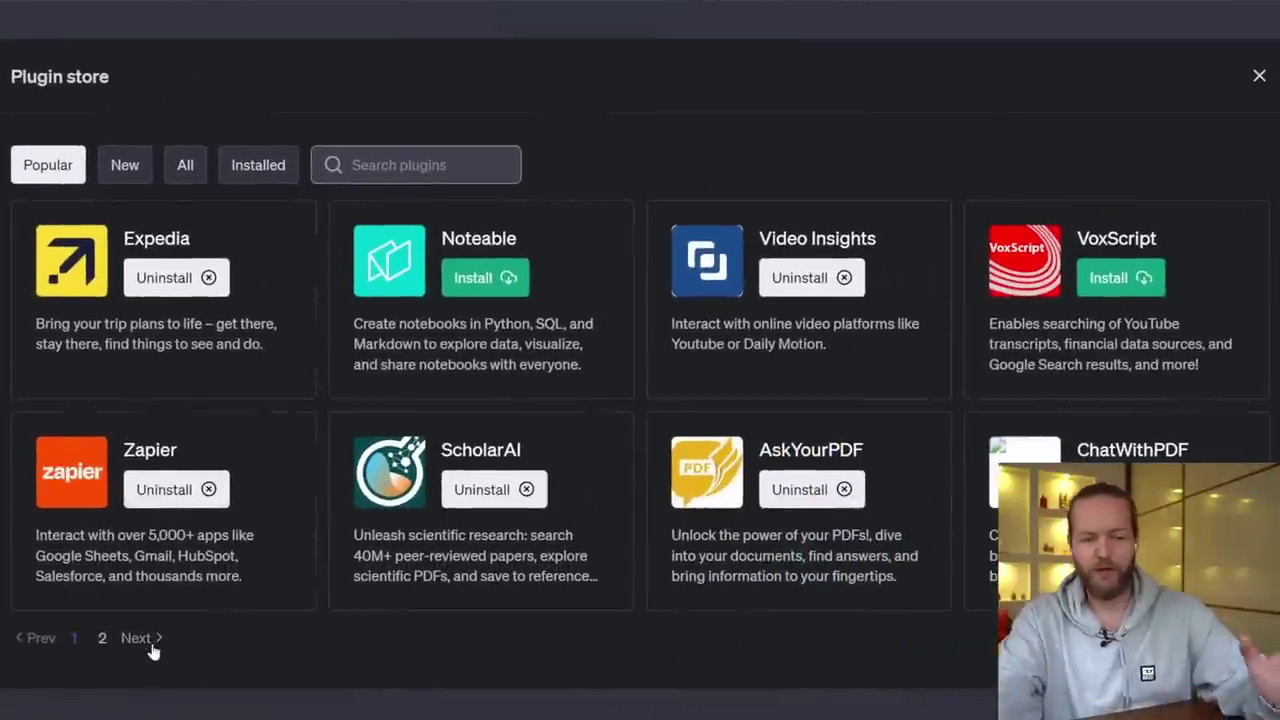
# Browse the popular plugins in the plugin store and read the Noteable plugin's description
pyautogui.click(140, 639)
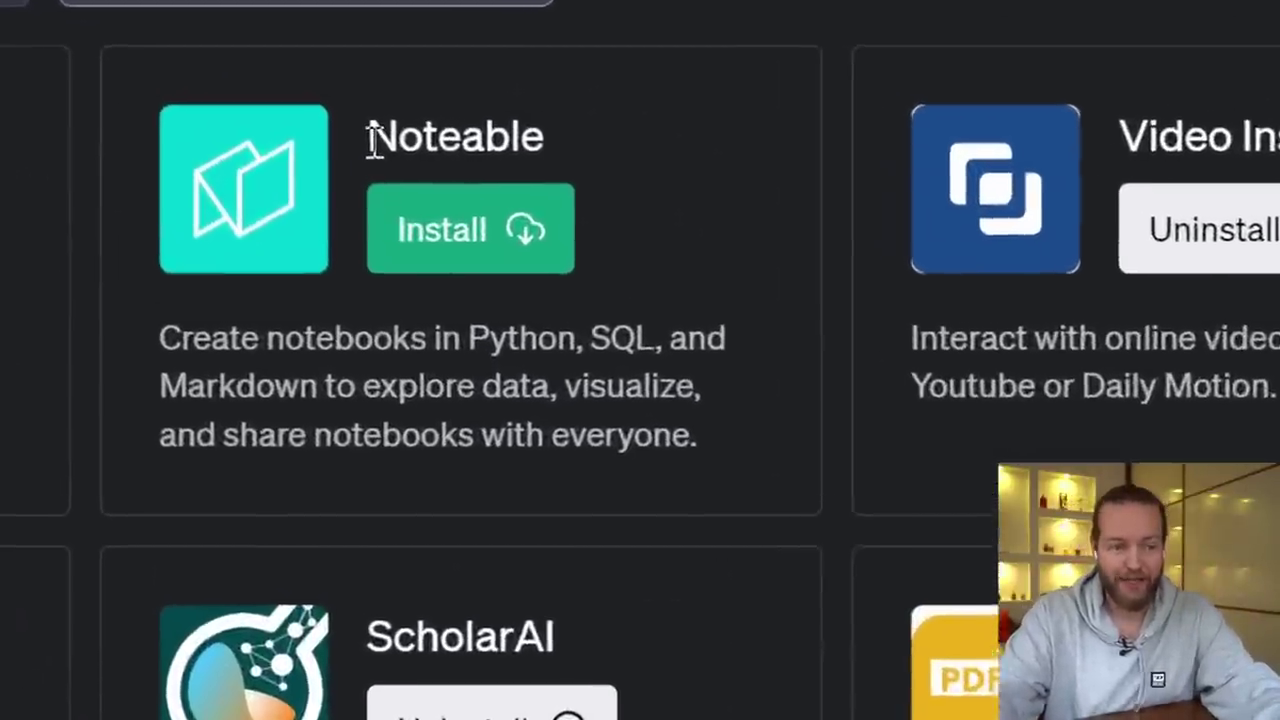
pyautogui.moveTo(370, 140); pyautogui.dragTo(608, 169)
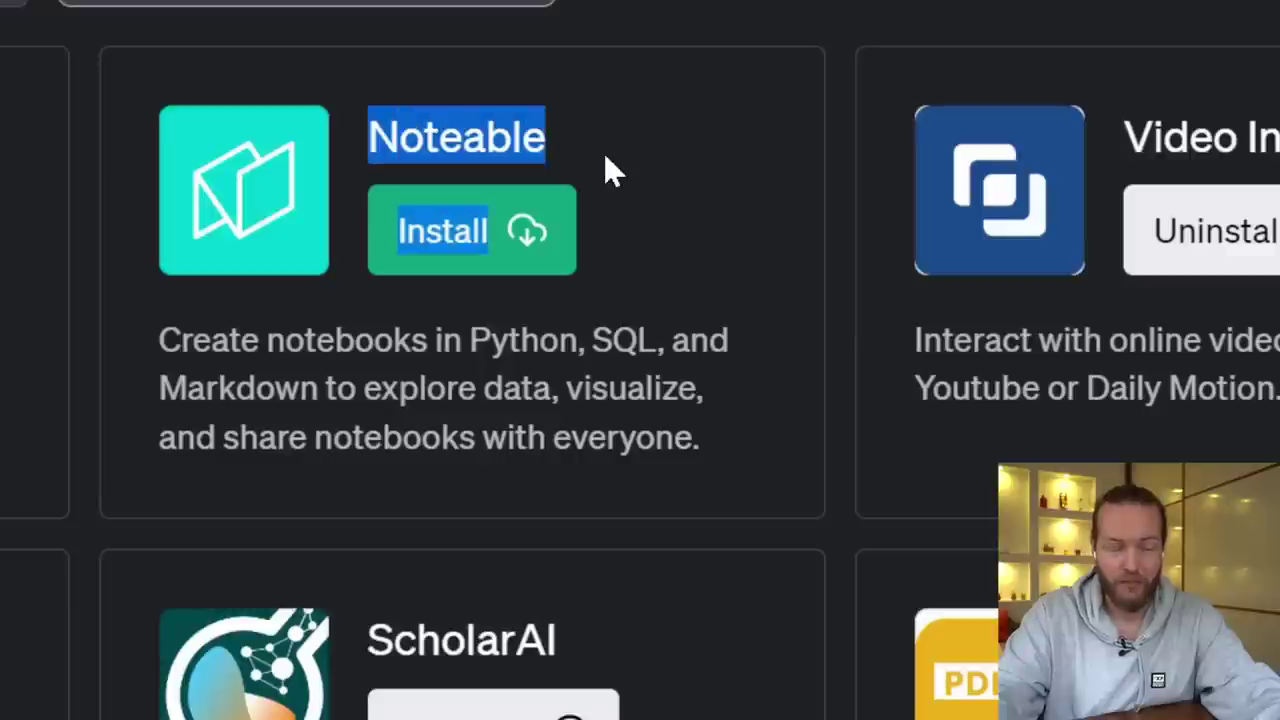
pyautogui.moveTo(276, 352); pyautogui.dragTo(581, 350)
pyautogui.click(630, 350)
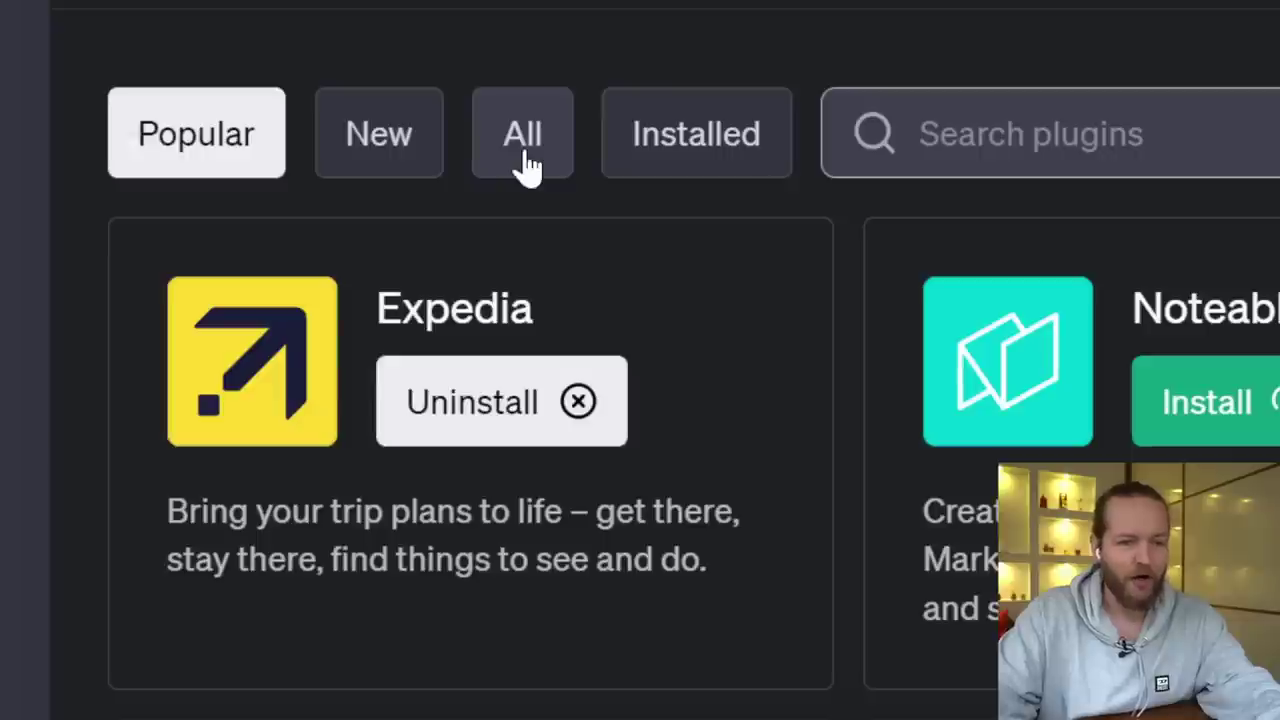
# List all plugins in the store and sample several result pages, from page 4 to page 45
pyautogui.click(523, 158)
pyautogui.scroll(-10, 480, 350)
pyautogui.click(480, 495)
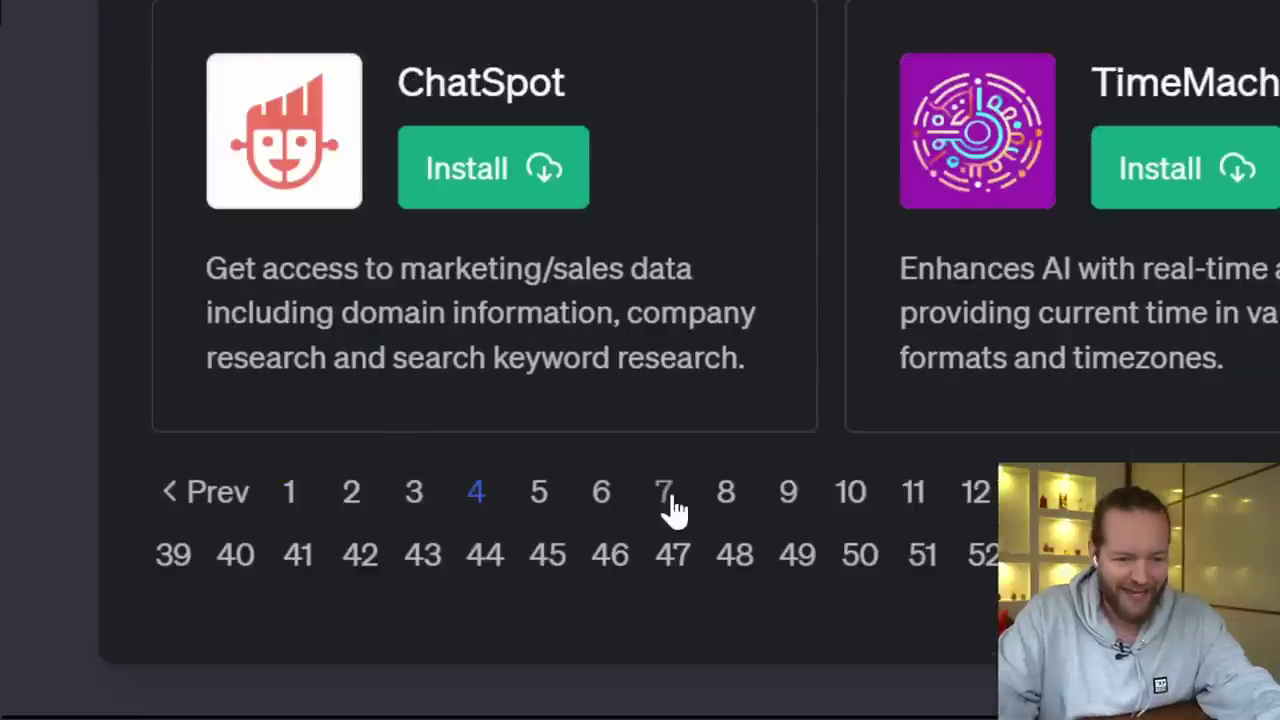
pyautogui.click(688, 565)
pyautogui.click(858, 566)
pyautogui.click(547, 556)
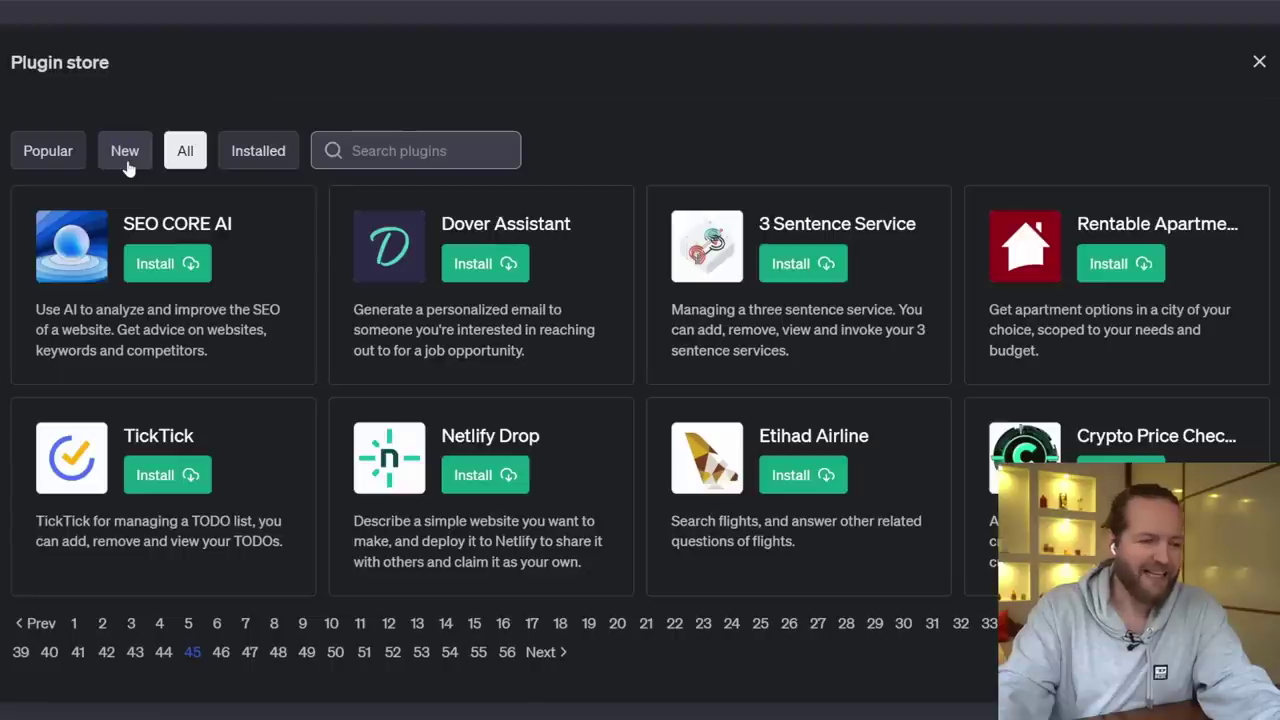
# Browse the store's new plugins across result pages such as 7, 10, 12 and 18
pyautogui.click(125, 152)
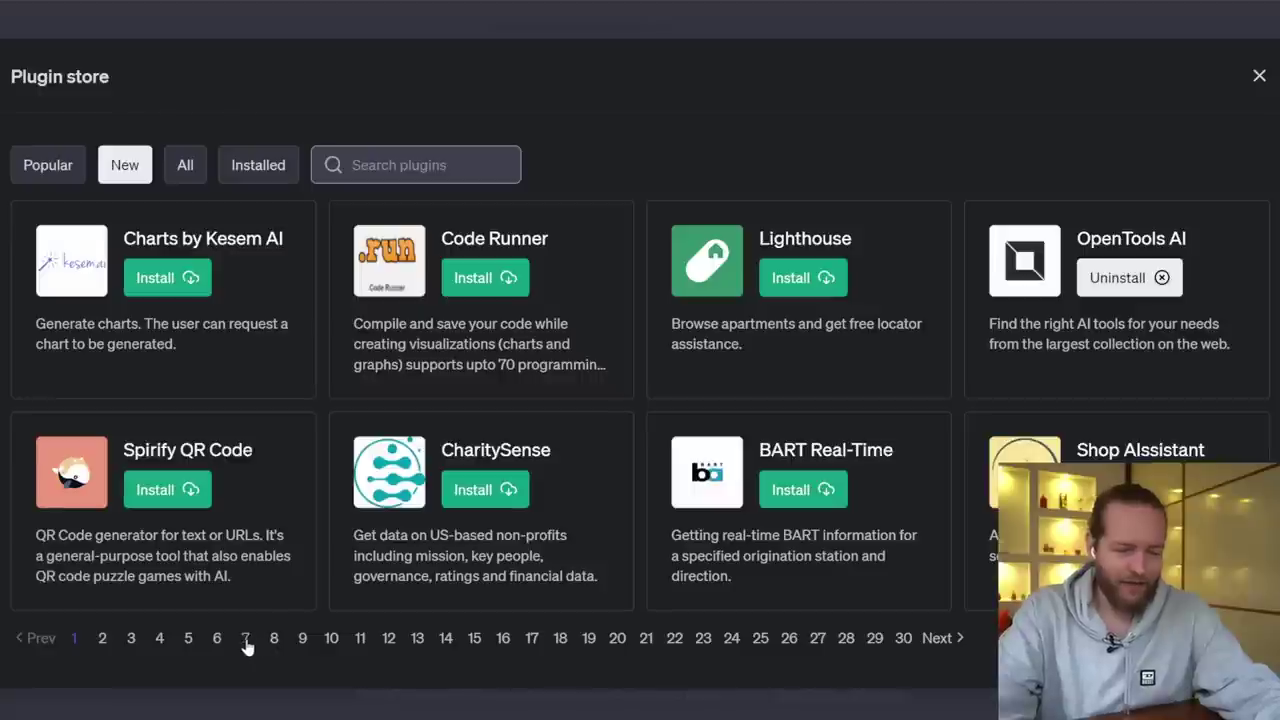
pyautogui.click(245, 640)
pyautogui.click(328, 642)
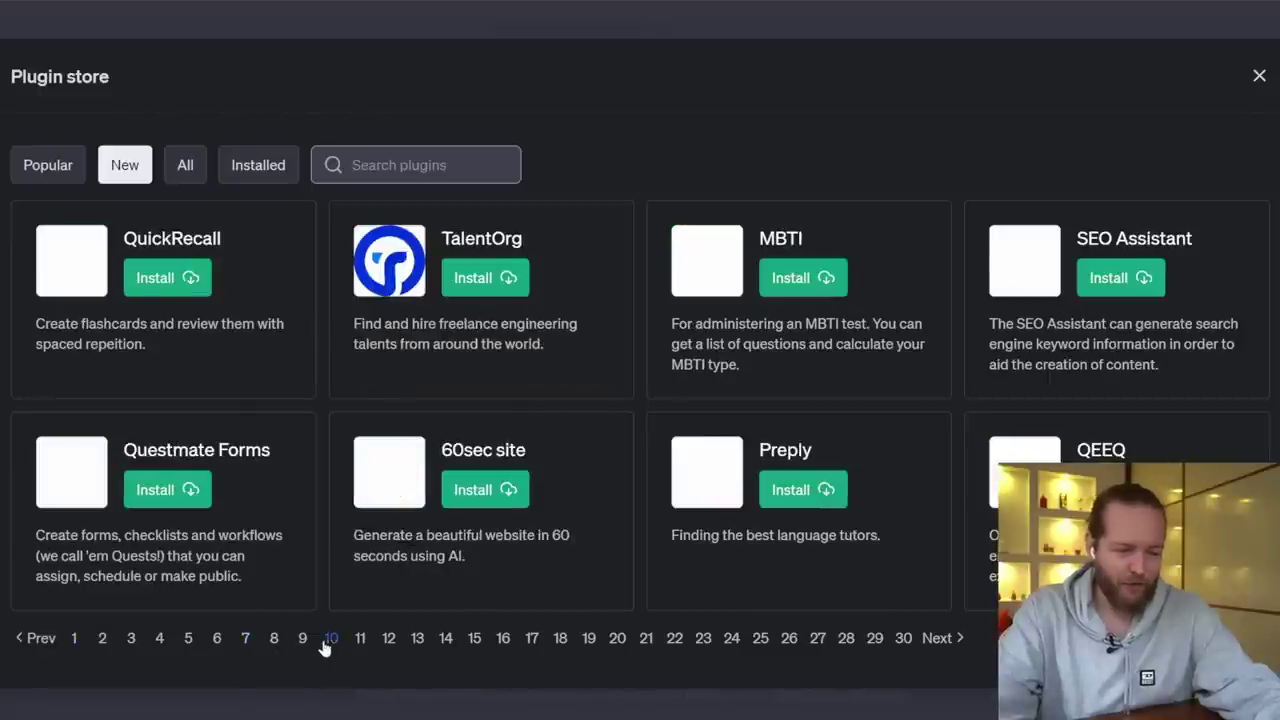
pyautogui.click(388, 640)
pyautogui.click(446, 642)
pyautogui.click(503, 642)
pyautogui.click(560, 642)
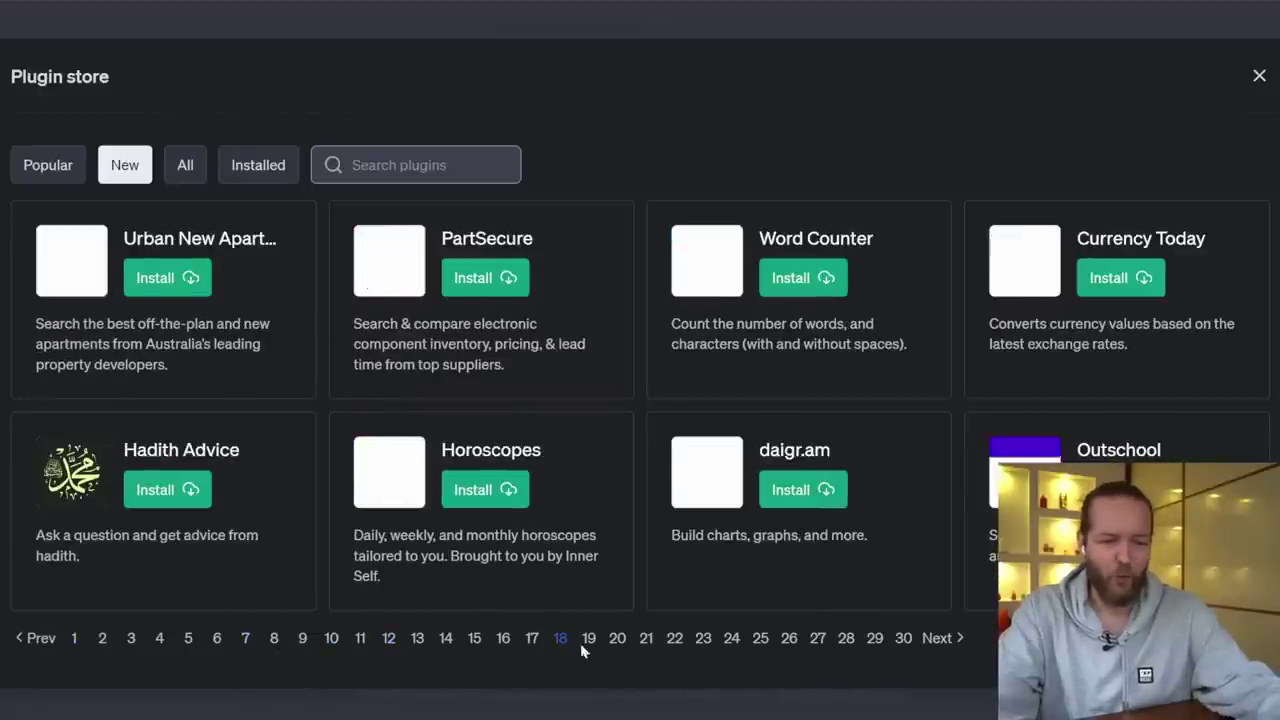
pyautogui.click(674, 640)
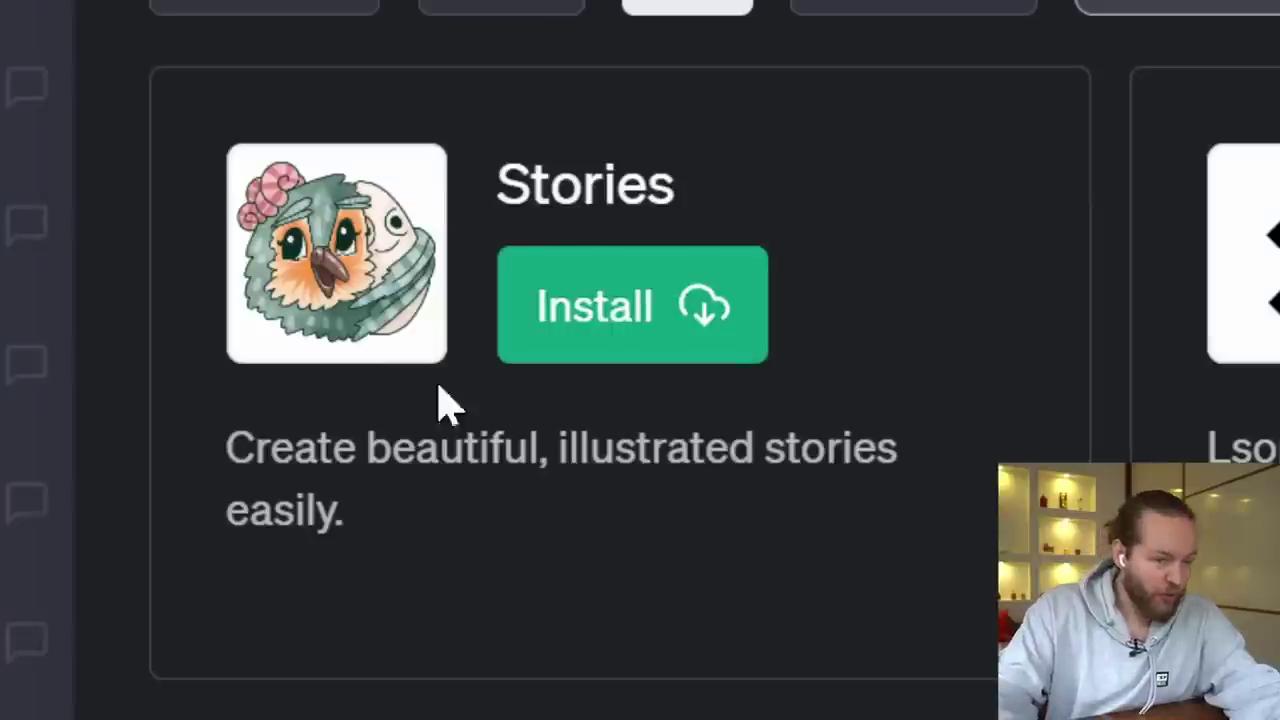
# Install the Stories plugin and prompt it for a story about a boy and girl in love who run away because their families hate each other
pyautogui.moveTo(226, 450); pyautogui.dragTo(698, 474)
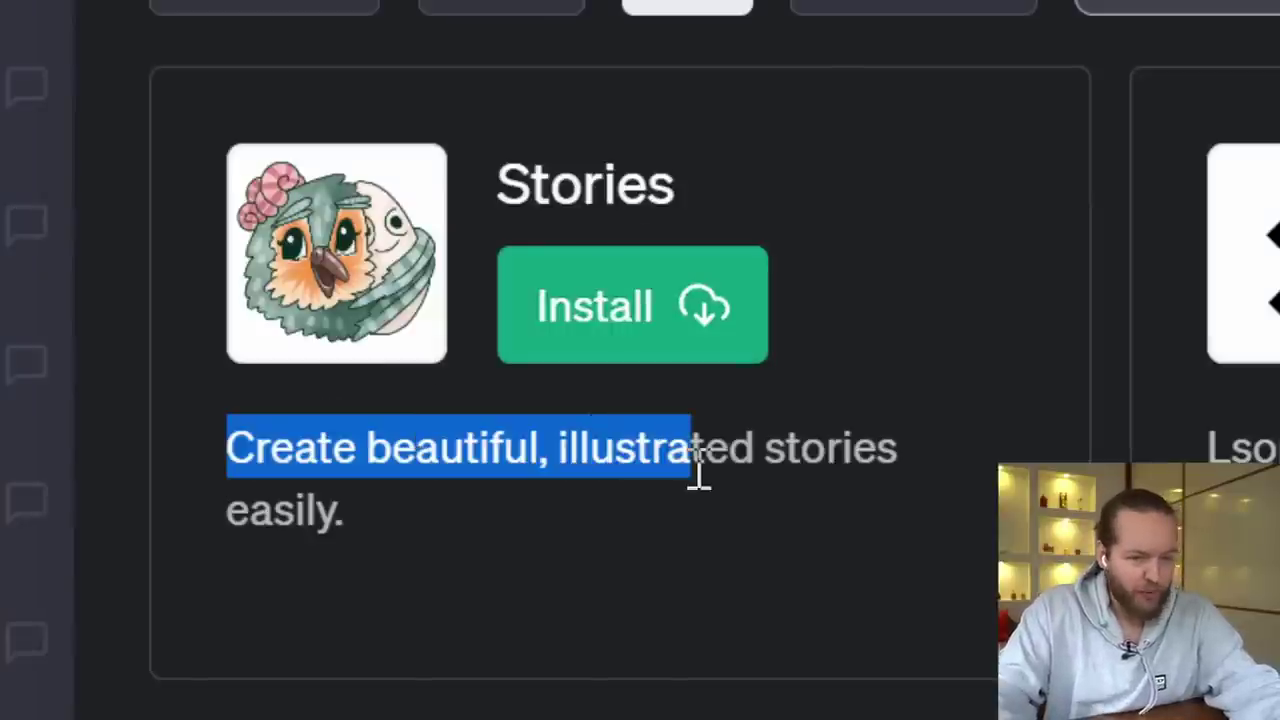
pyautogui.click(633, 341)
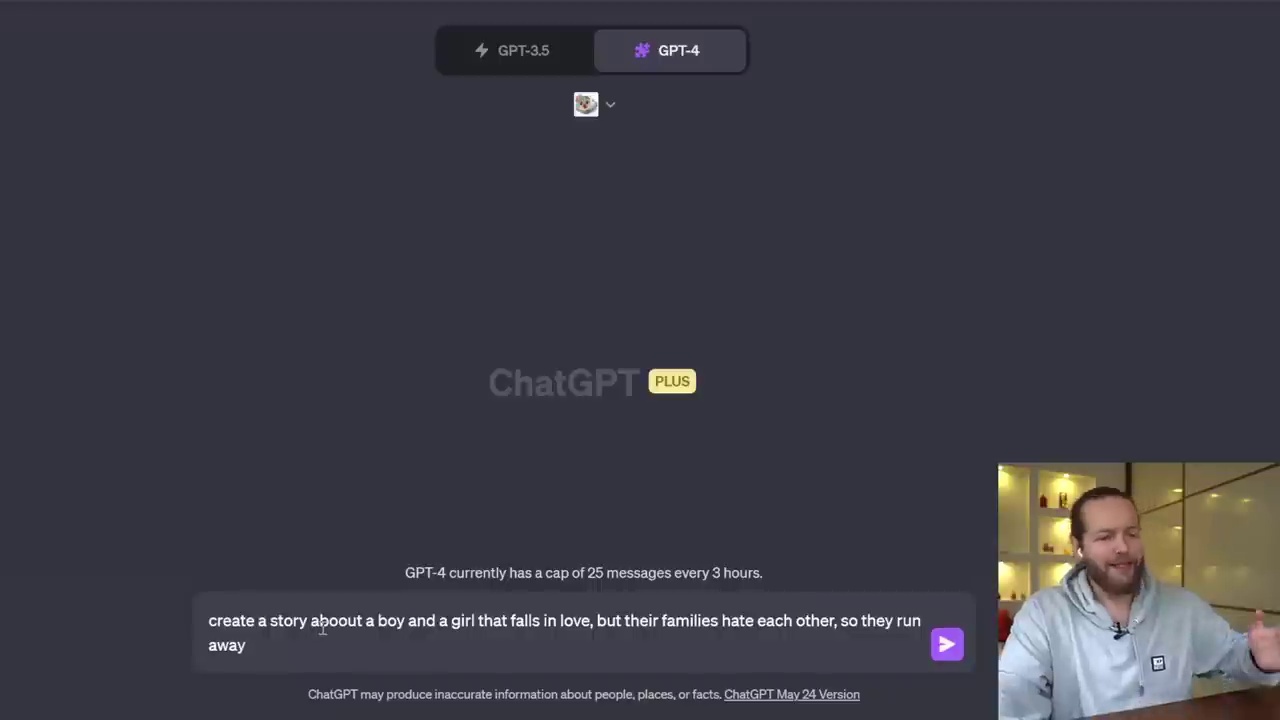
pyautogui.click(945, 646)
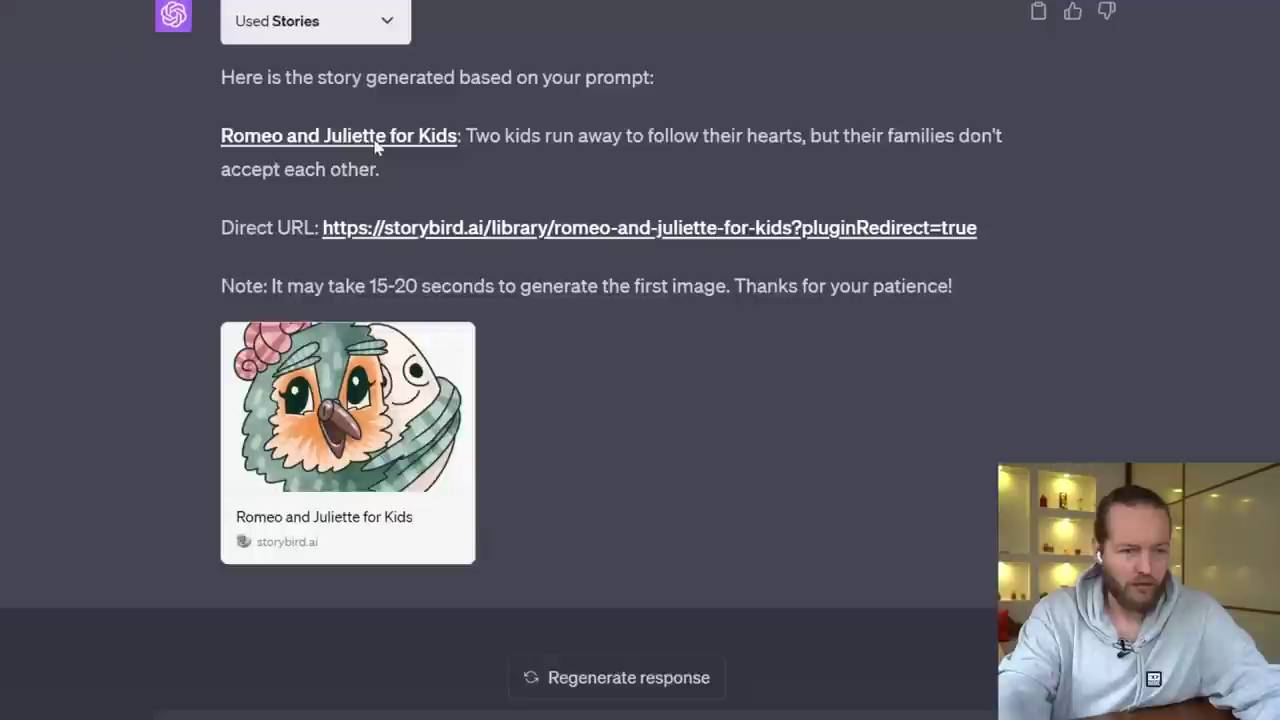
# Open the generated story "Romeo and Juliette for Kids" on StoryBird and read its summary and first page
pyautogui.click(378, 140)
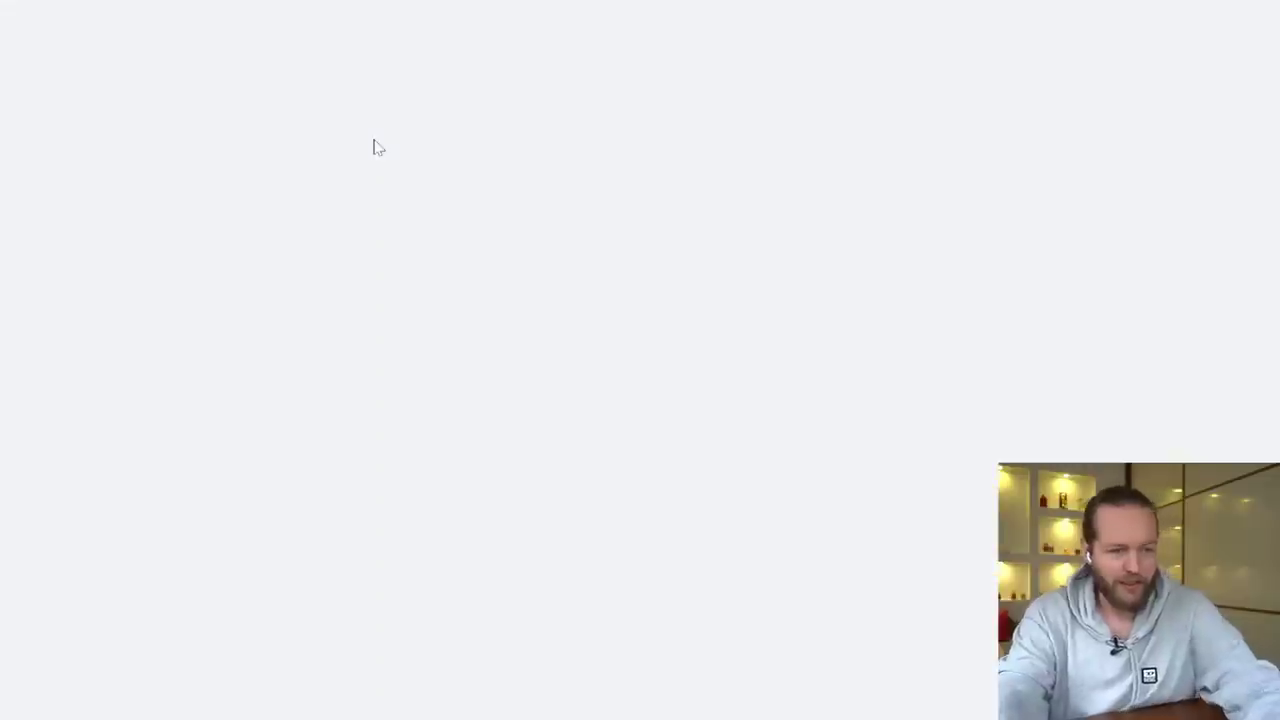
pyautogui.scroll(-4, 640, 190)
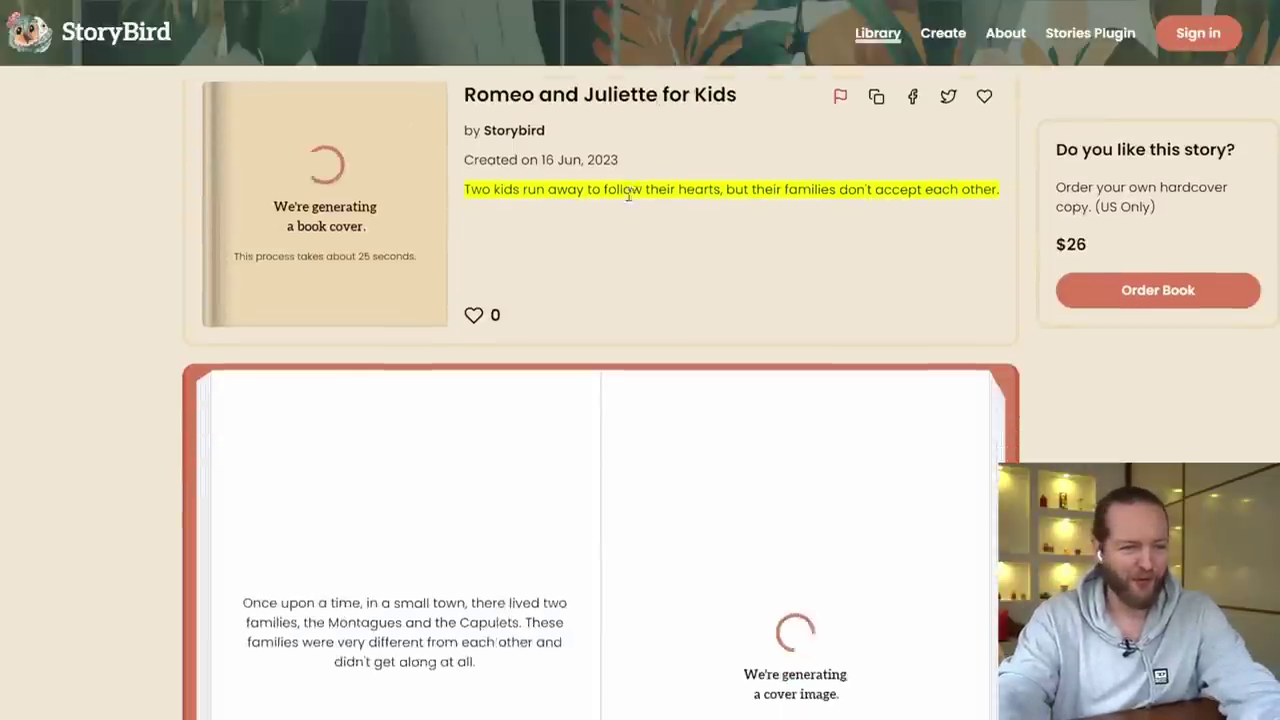
pyautogui.moveTo(240, 289); pyautogui.dragTo(503, 370)
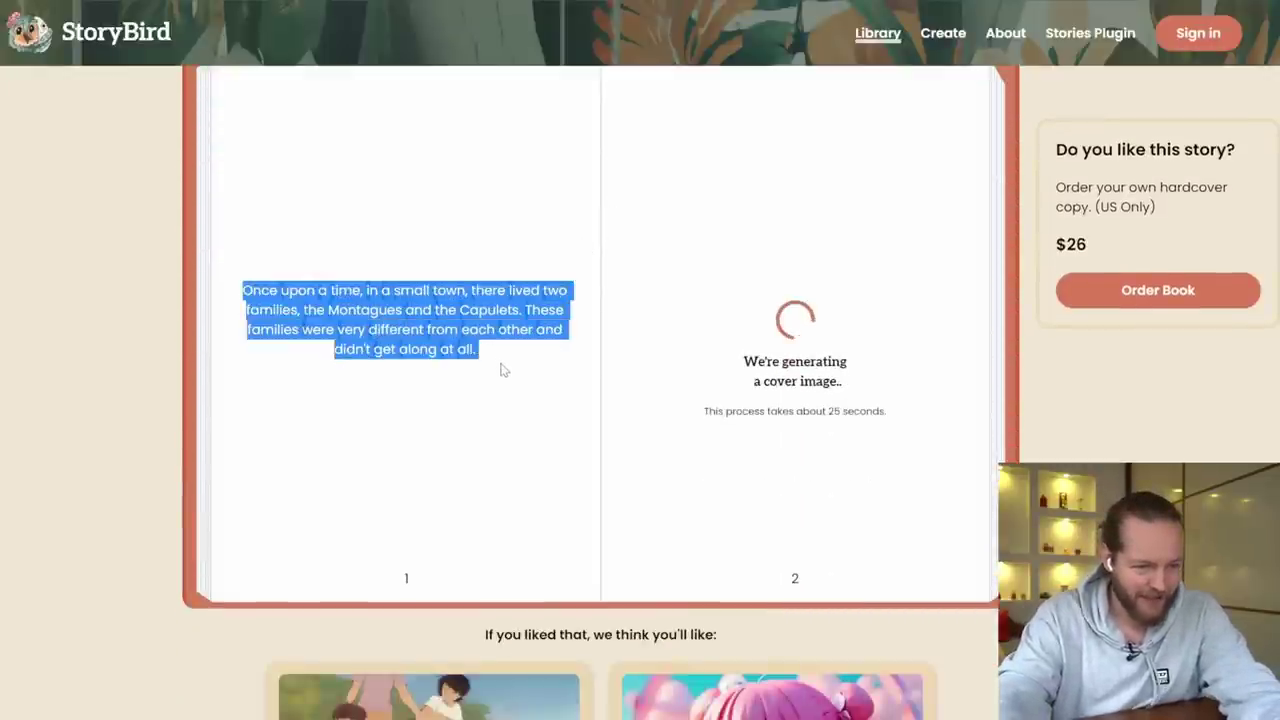
pyautogui.click(512, 371)
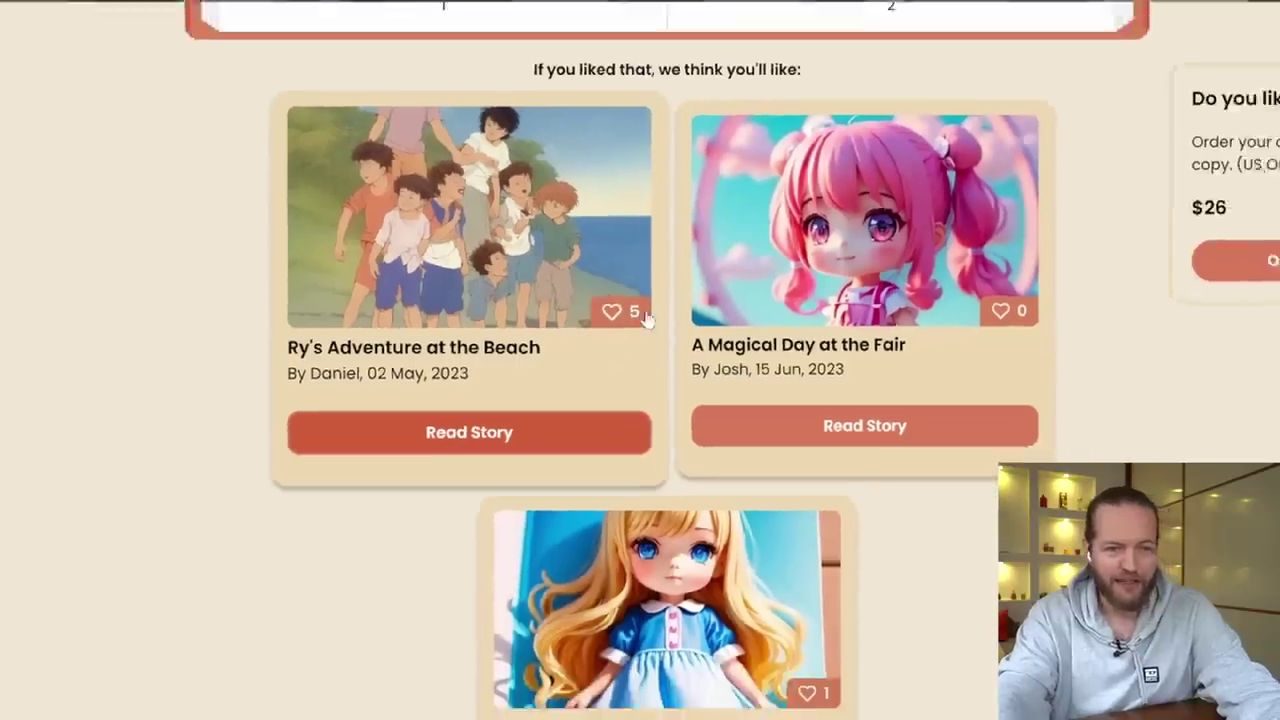
pyautogui.scroll(9, 1037, 419)
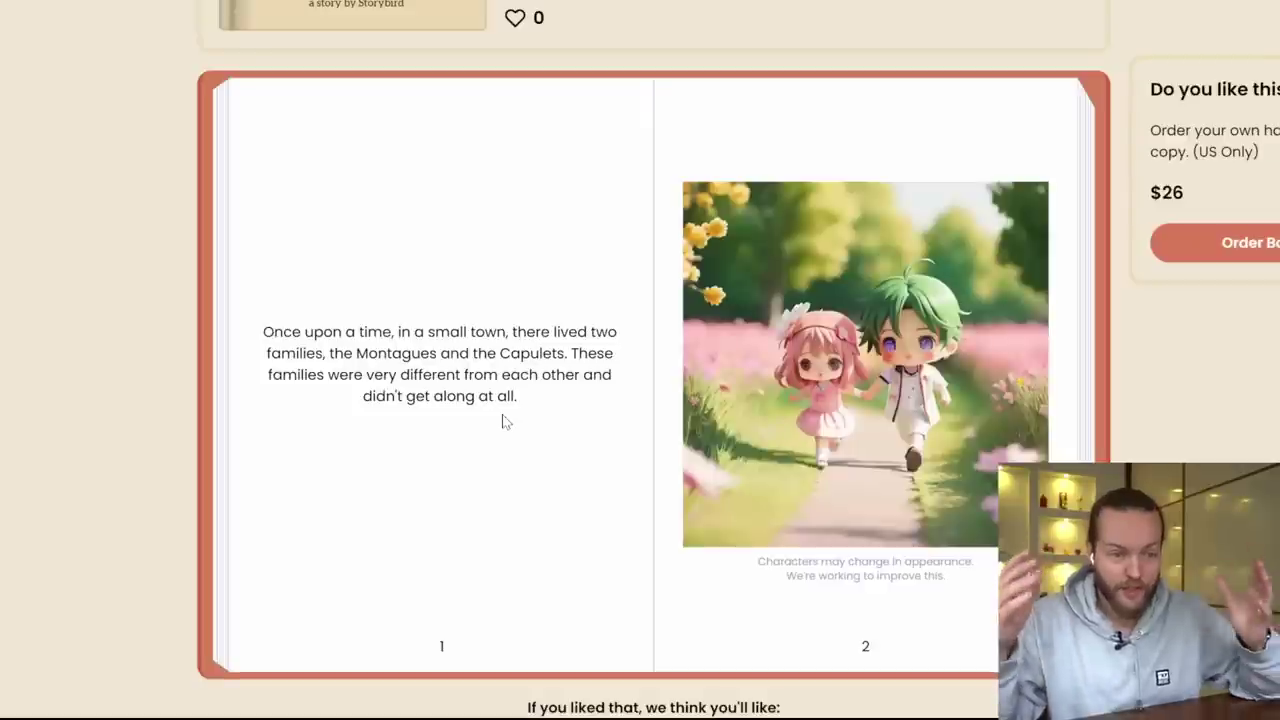
# Leaf through the illustrated storybook from its first spread to pages 31 and 32
pyautogui.click(803, 396)
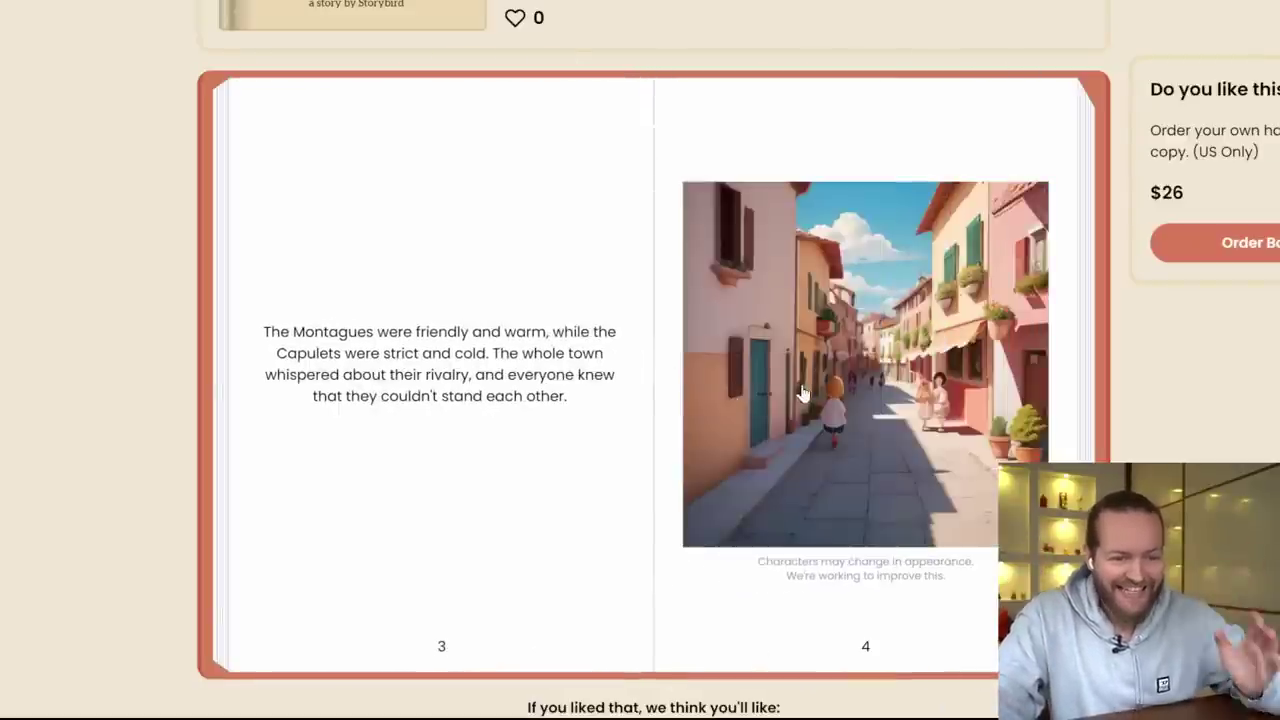
pyautogui.click(803, 393)
pyautogui.click(803, 393)
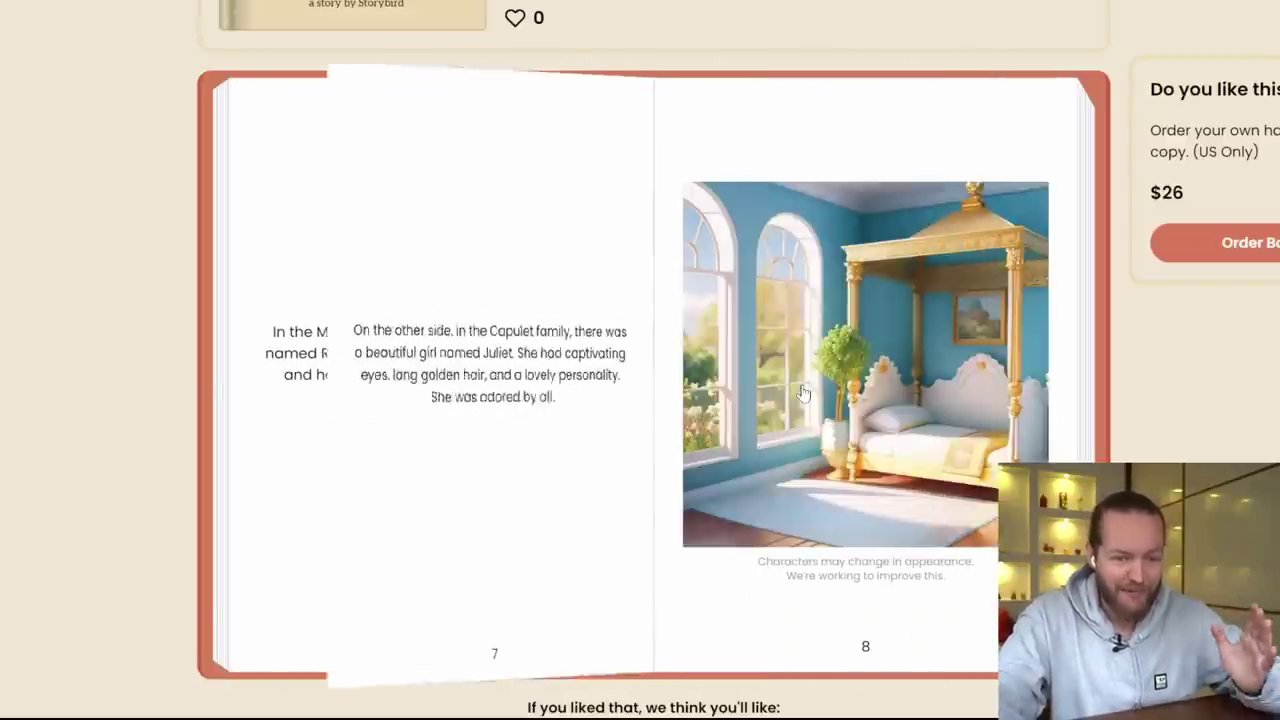
pyautogui.click(803, 393)
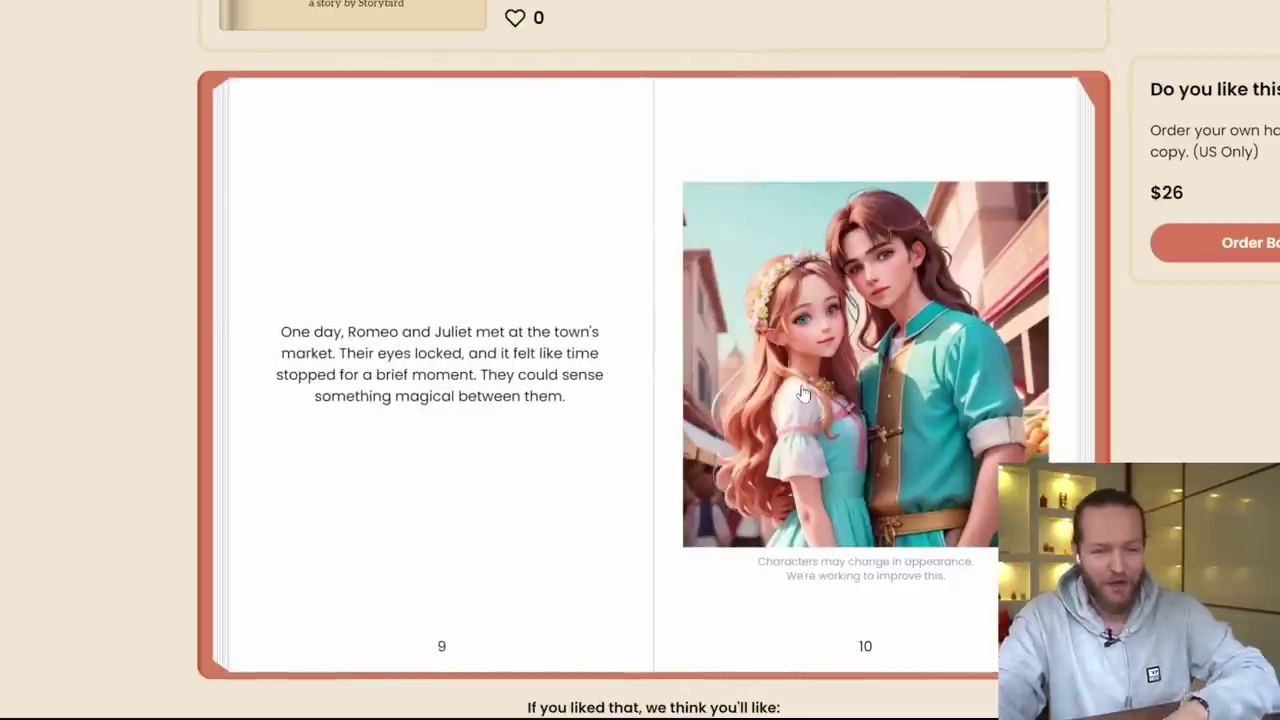
pyautogui.click(803, 393)
pyautogui.click(821, 387)
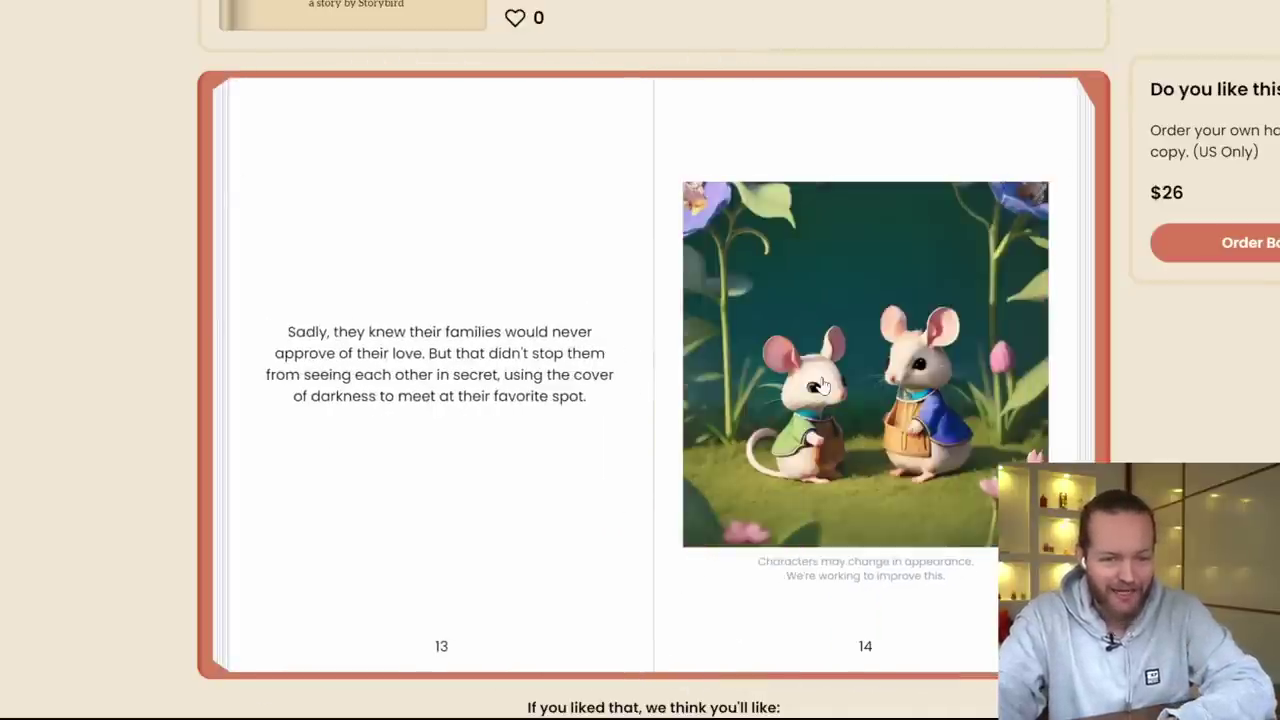
pyautogui.click(821, 387)
pyautogui.click(821, 387)
pyautogui.click(821, 387)
pyautogui.click(821, 387)
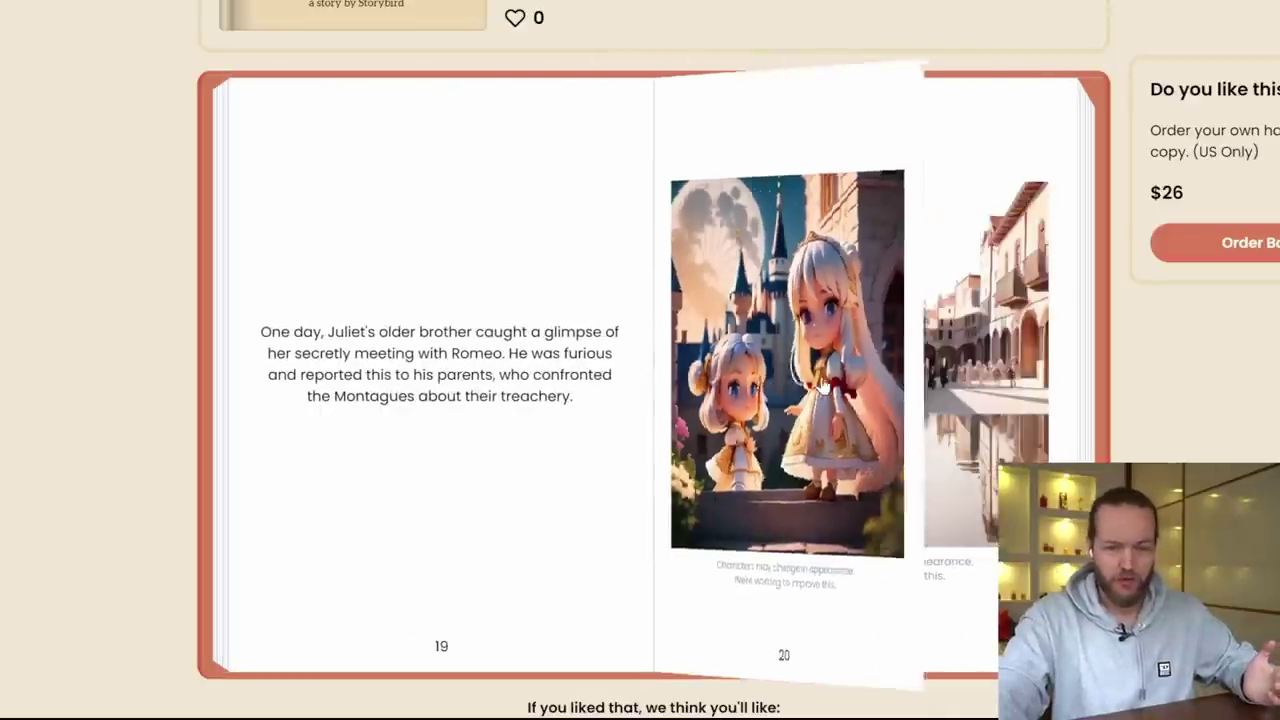
pyautogui.click(821, 387)
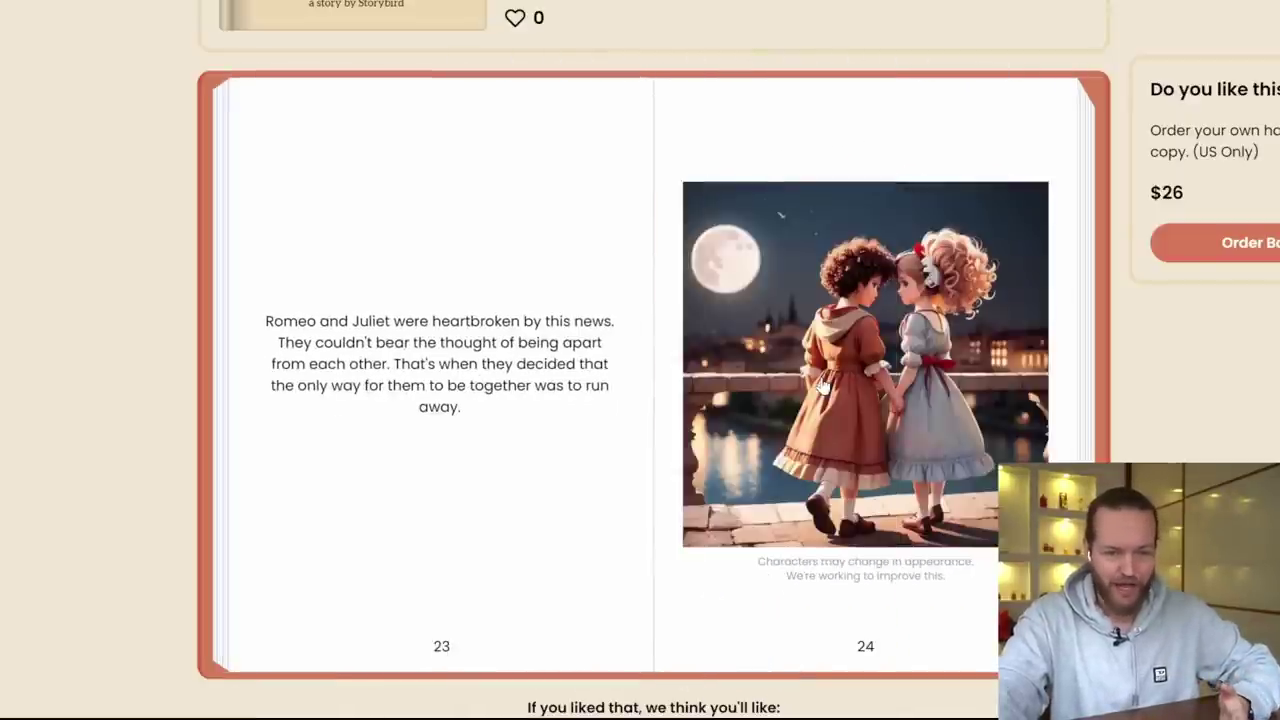
pyautogui.click(821, 387)
pyautogui.click(821, 387)
pyautogui.click(845, 430)
pyautogui.click(869, 474)
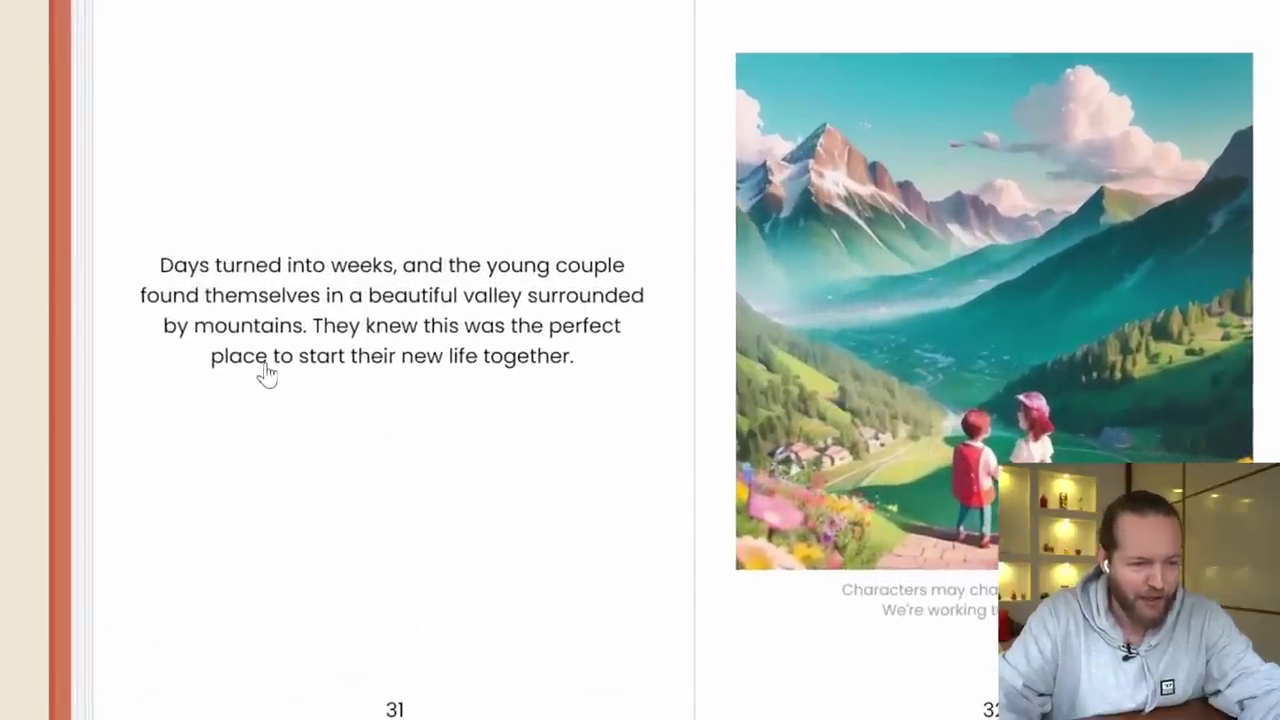
# Read the text on page 31 and continue through the storybook past pages 45 and 46
pyautogui.moveTo(270, 373); pyautogui.dragTo(566, 377)
pyautogui.click(566, 378)
pyautogui.click(960, 434)
pyautogui.click(940, 400)
pyautogui.click(915, 368)
pyautogui.click(815, 378)
pyautogui.click(805, 378)
pyautogui.click(850, 405)
pyautogui.click(890, 430)
pyautogui.click(900, 430)
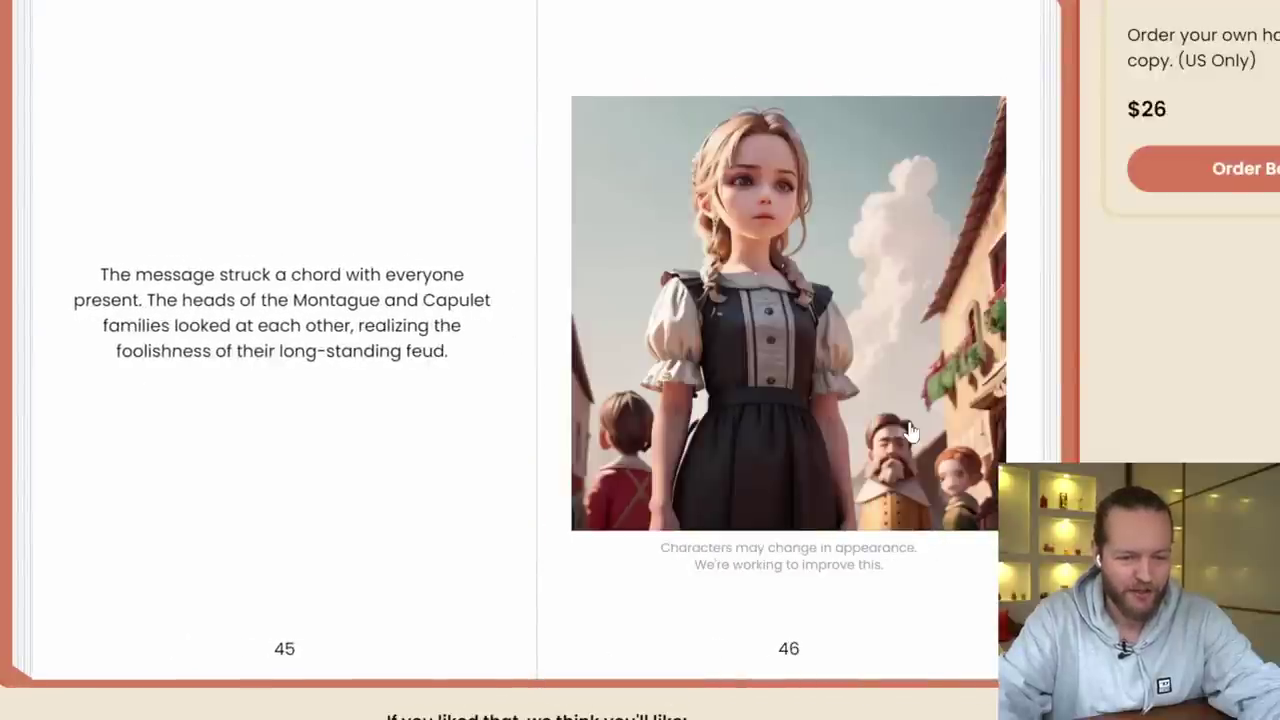
pyautogui.click(918, 432)
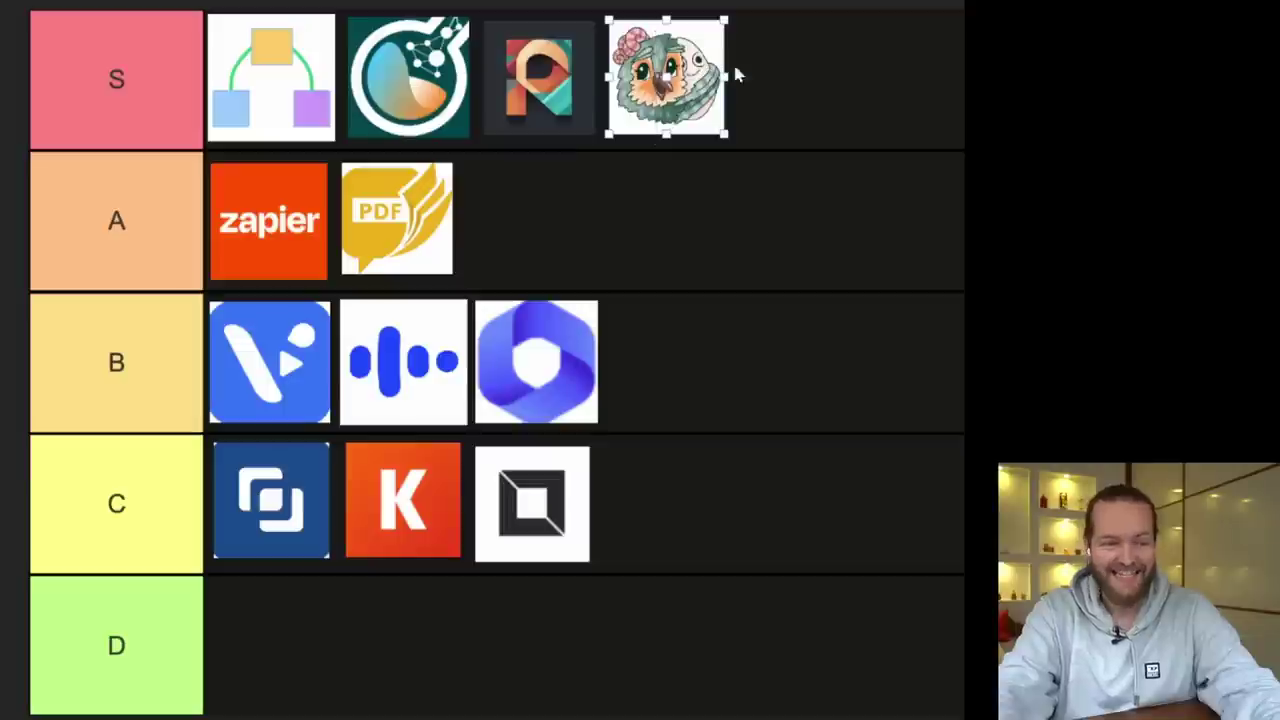
# Place the Stories logo in the S tier of the tier list, after the Prompt Perfect logo
pyautogui.click(762, 78)
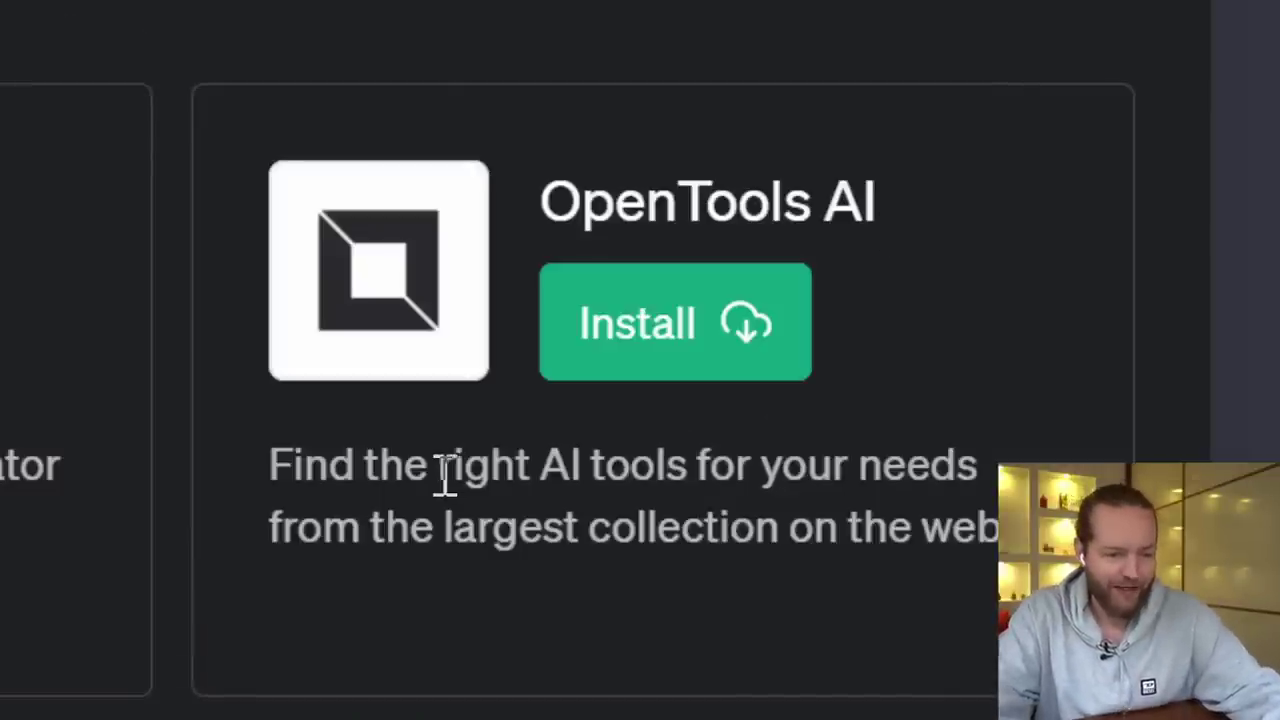
# Read the OpenTools AI plugin description, the prompt asking for the top 10 text-to-video tools, and the start of the answer
pyautogui.moveTo(845, 470); pyautogui.dragTo(882, 468)
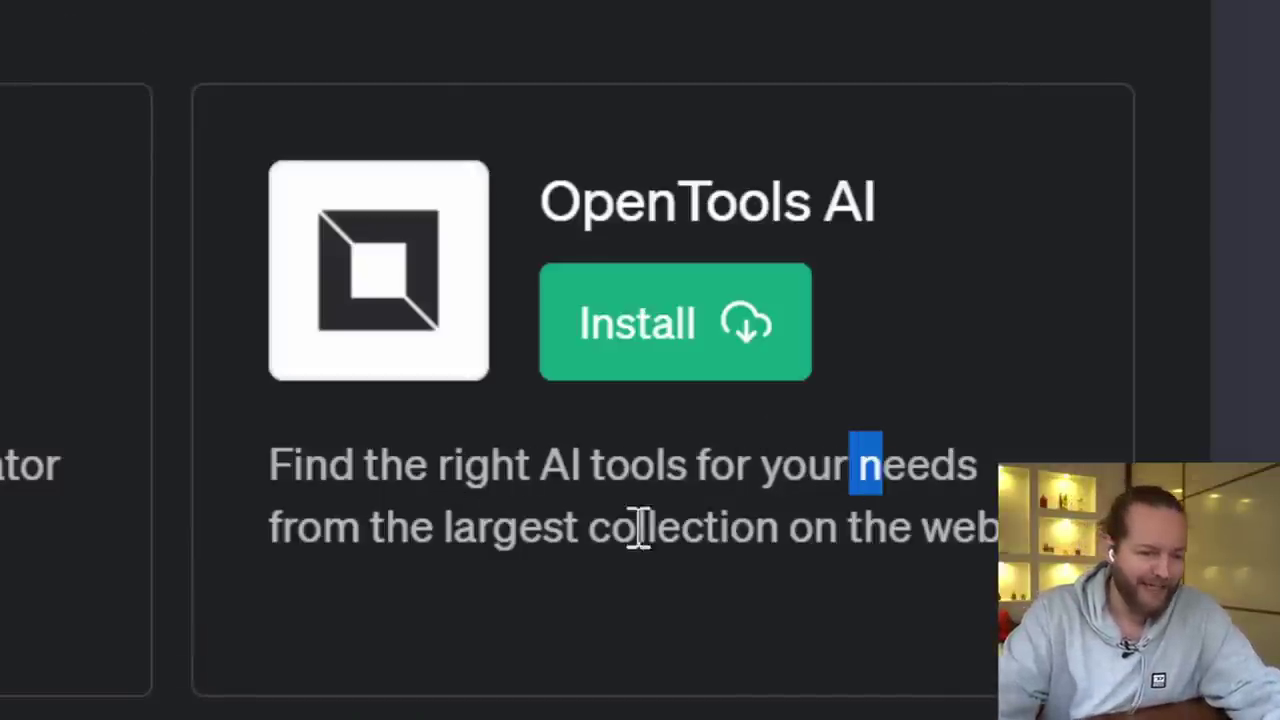
pyautogui.moveTo(437, 530); pyautogui.dragTo(1000, 530)
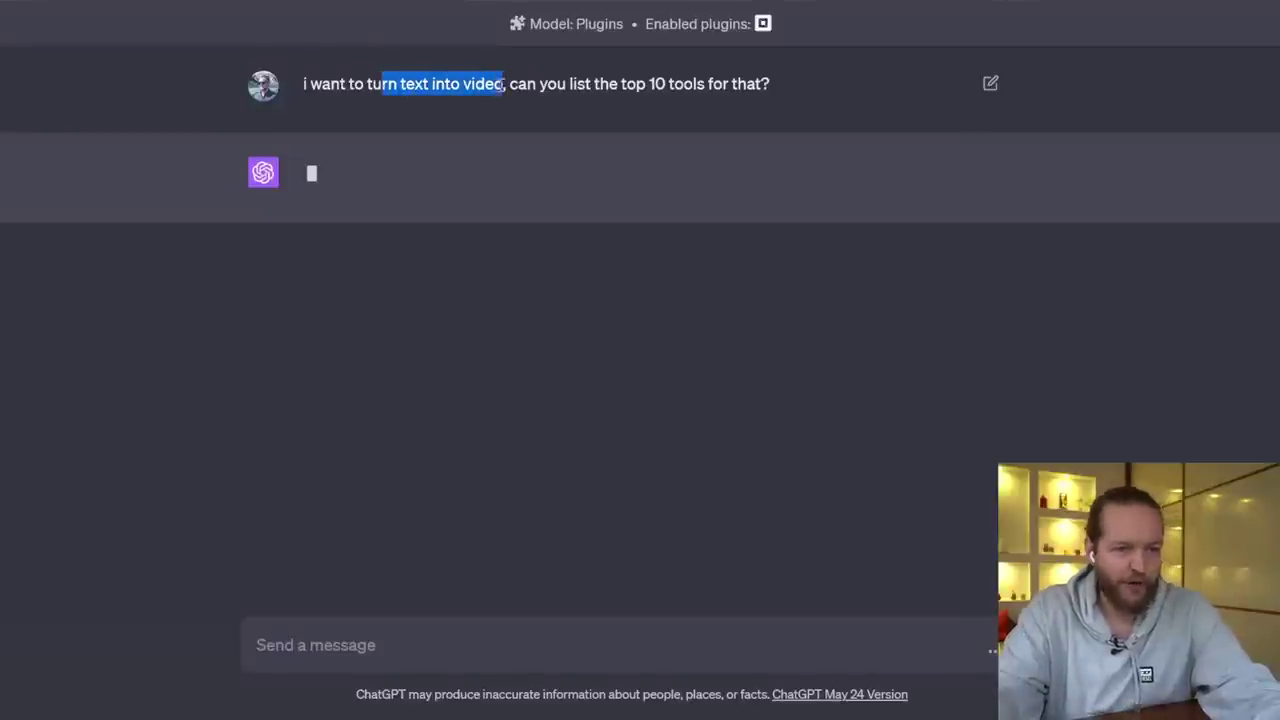
pyautogui.moveTo(620, 88); pyautogui.dragTo(789, 89)
pyautogui.click(825, 103)
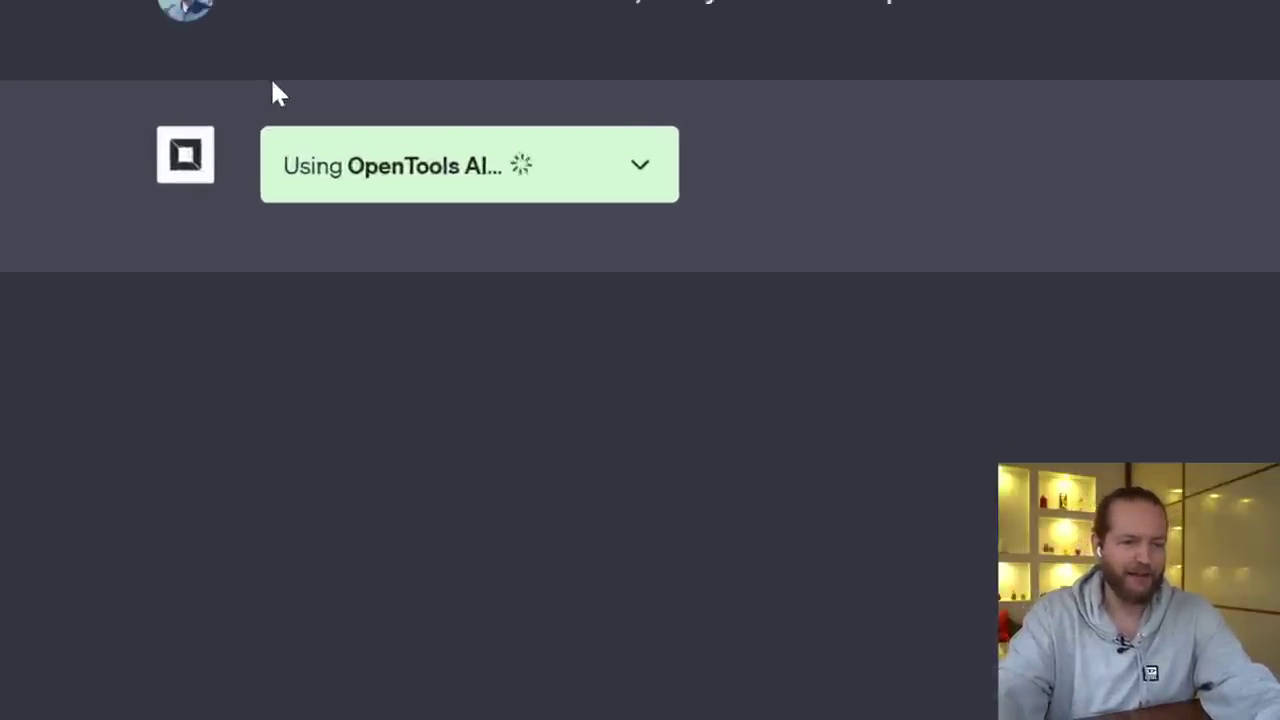
pyautogui.moveTo(536, 389); pyautogui.dragTo(808, 389)
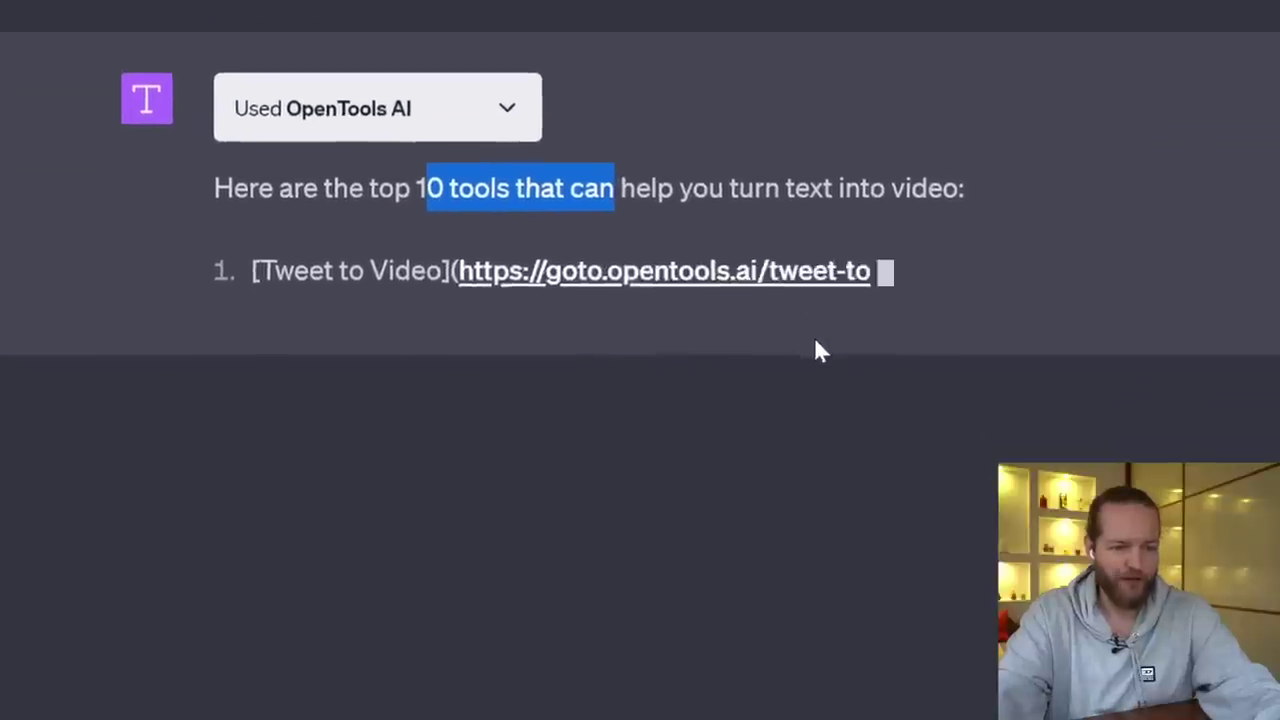
# View the OpenTools pages for Tweet to Video, ModelScope Text-To-Video and Vizard, and the ModelScope space on Hugging Face
pyautogui.click(422, 289)
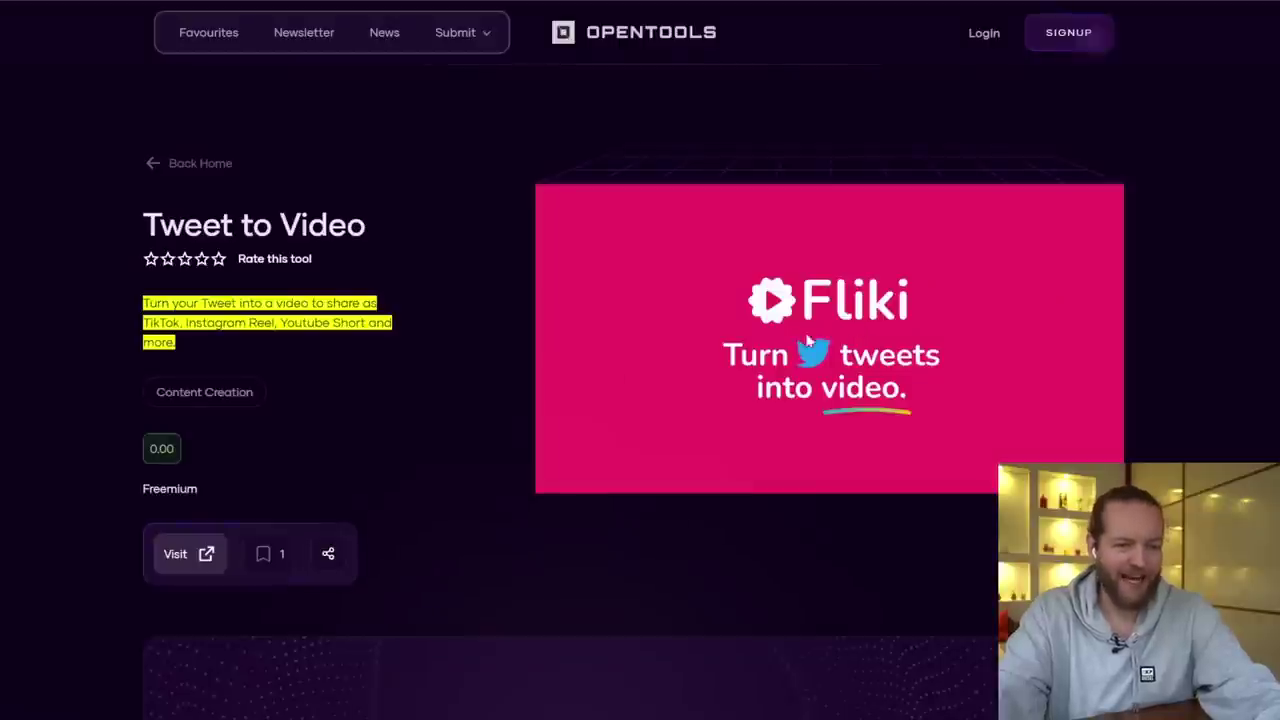
pyautogui.scroll(-2, 343, 420)
pyautogui.hotkey('ctrl', 'w')
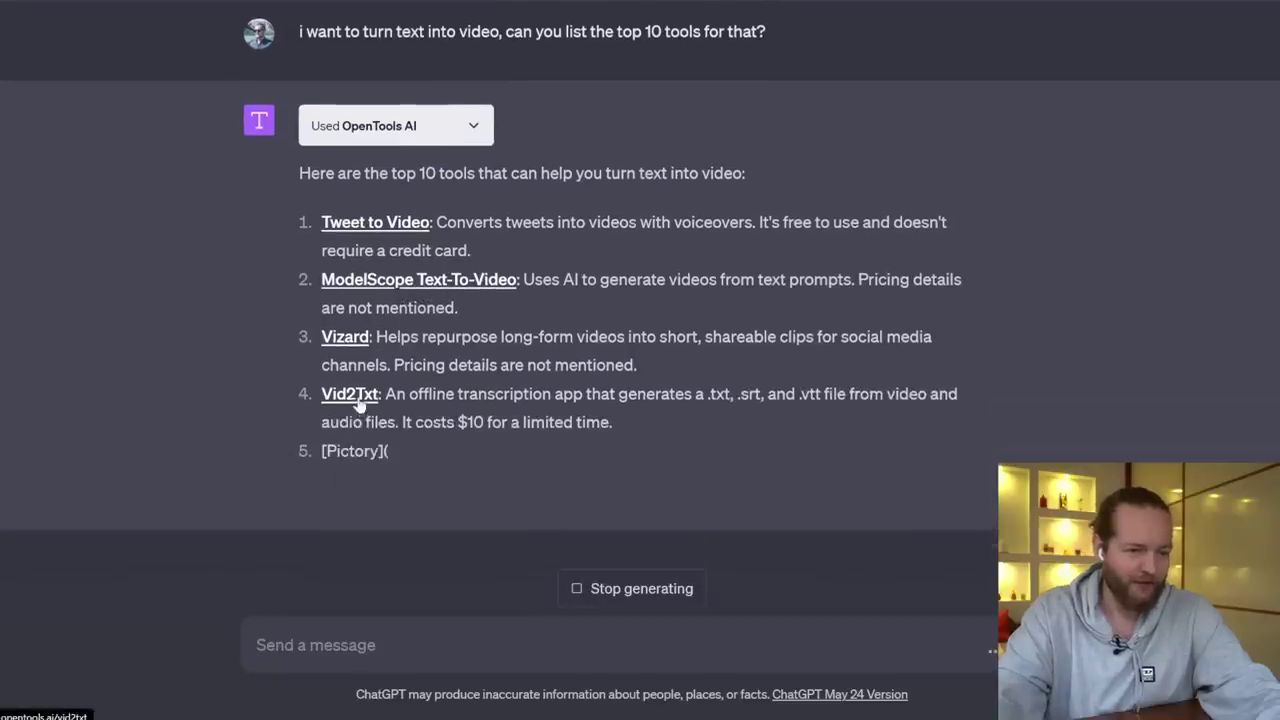
pyautogui.hotkey('ctrl', 'Tab')
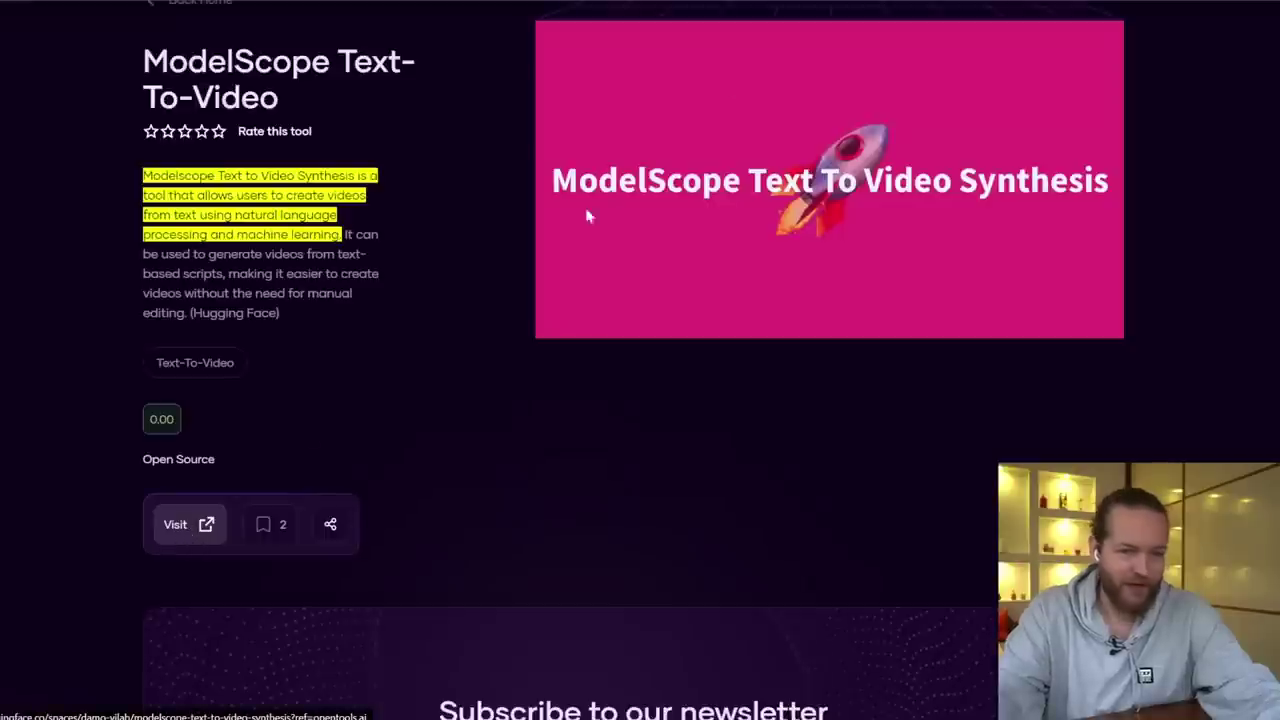
pyautogui.hotkey('ctrl', 'Tab')
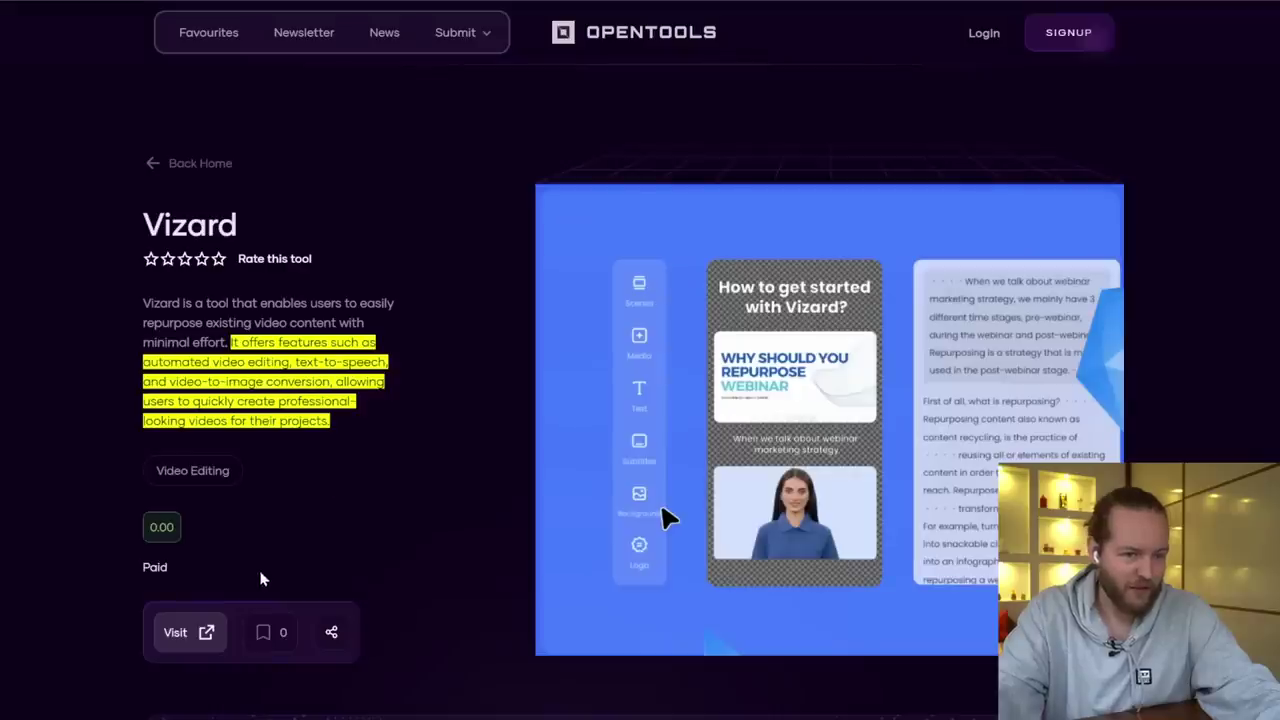
pyautogui.hotkey('ctrl', 'Tab')
pyautogui.scroll(-1, 237, 614)
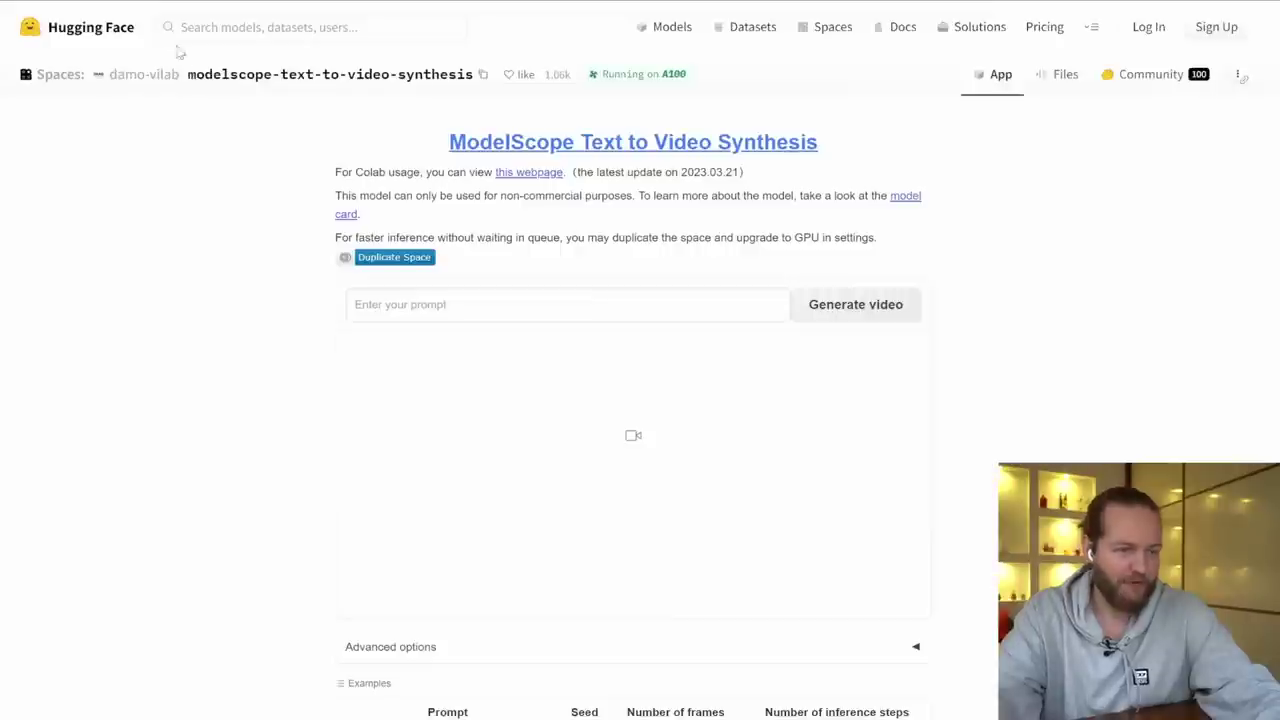
pyautogui.moveTo(175, 22); pyautogui.dragTo(307, 50)
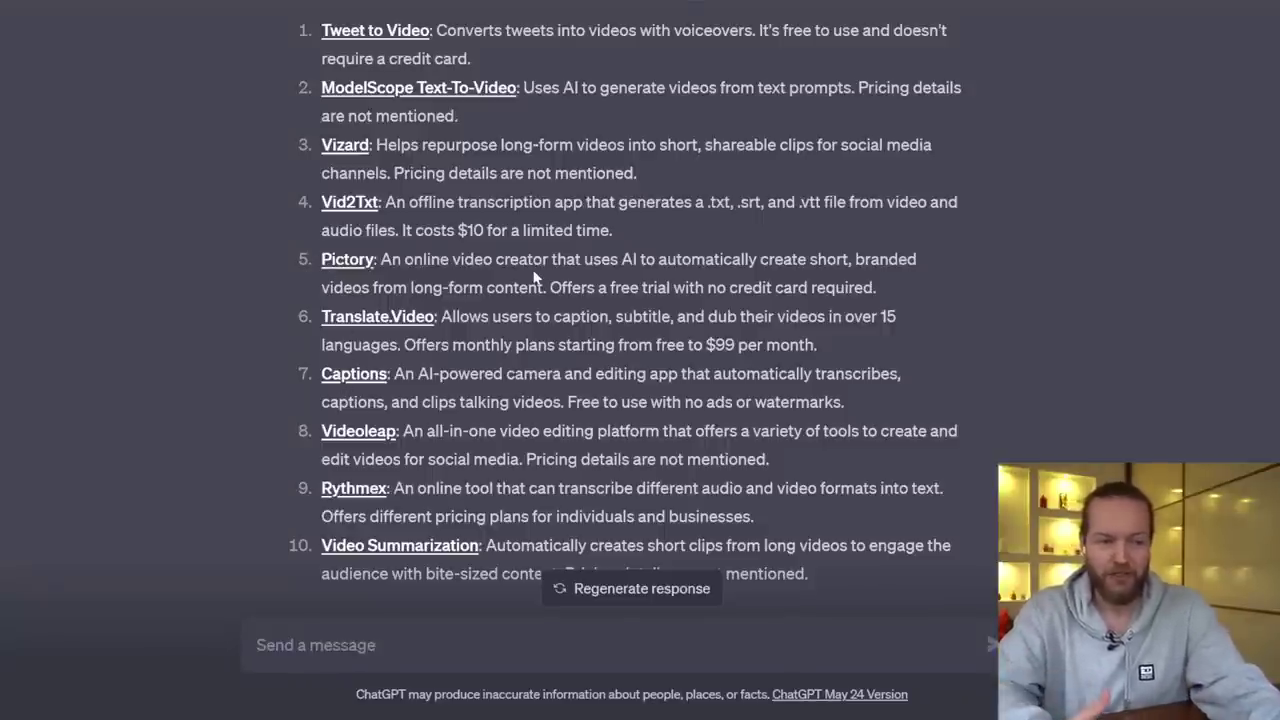
# Read the Translate.Video and Rythmex entries in the answer and browse the most-liked tools in the OpenTools directory
pyautogui.moveTo(441, 316); pyautogui.dragTo(614, 322)
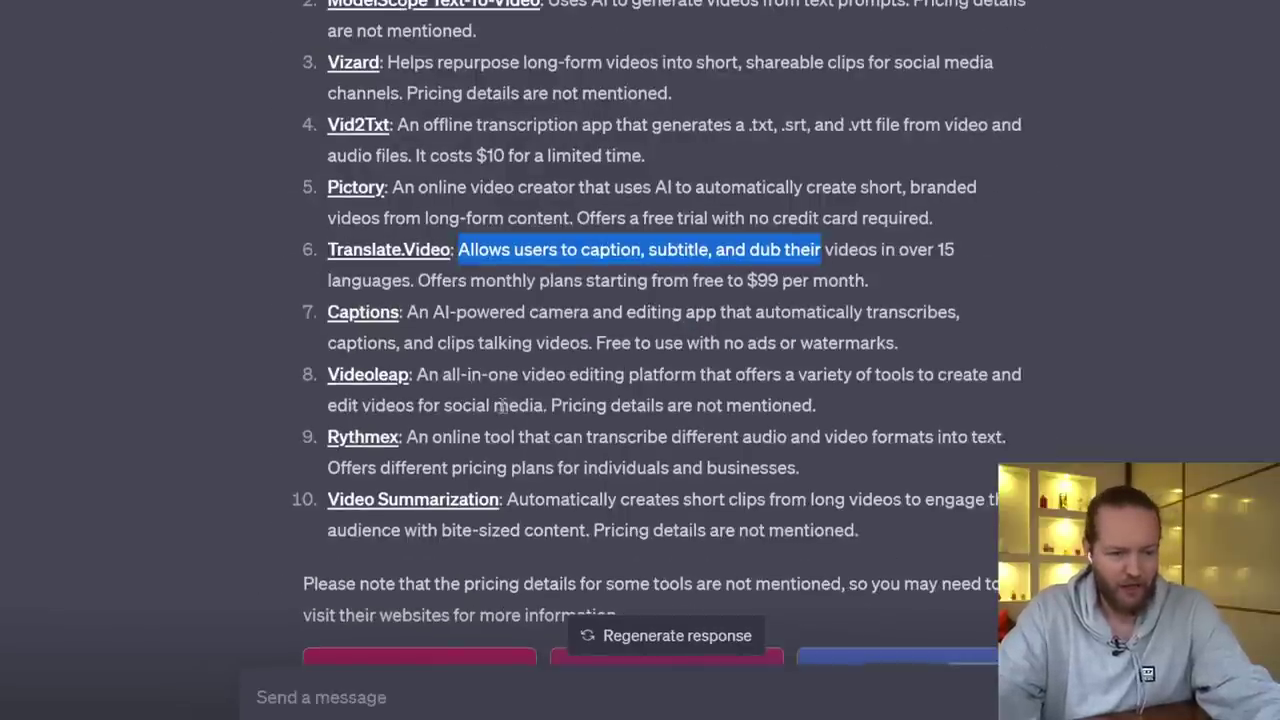
pyautogui.moveTo(572, 437); pyautogui.dragTo(694, 440)
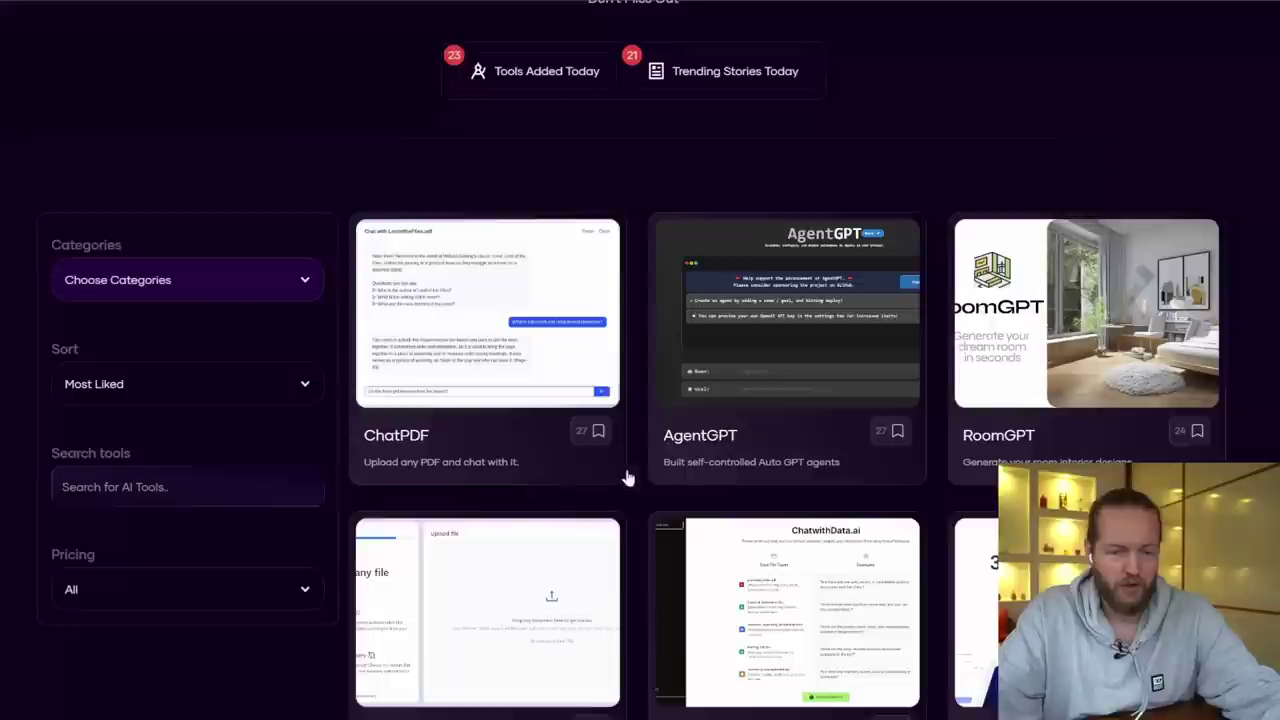
pyautogui.scroll(-2, 671, 357)
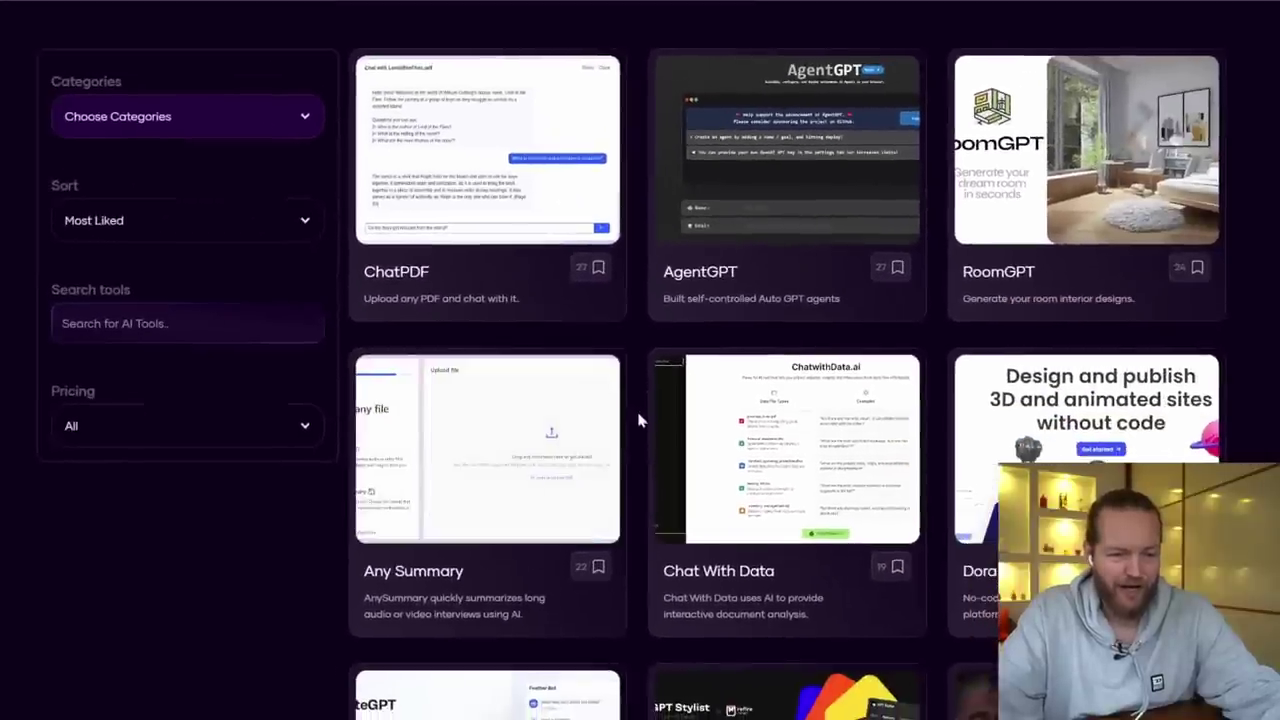
pyautogui.scroll(-2, 640, 420)
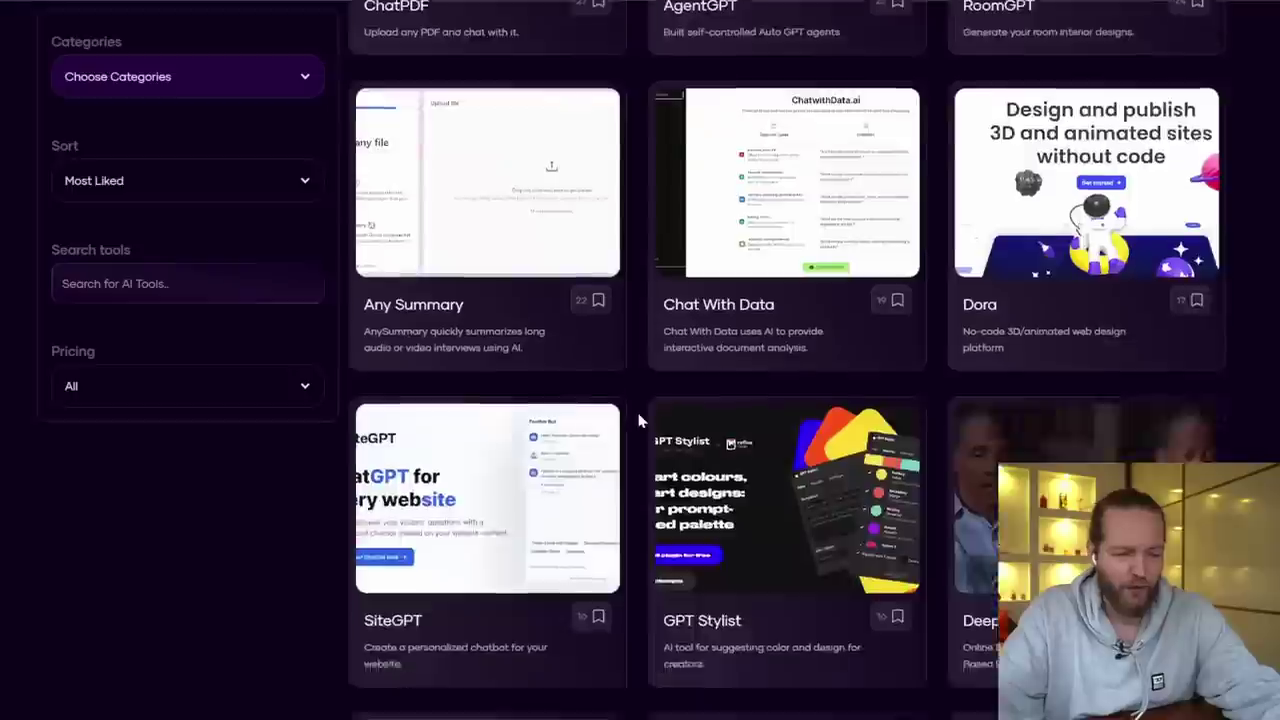
pyautogui.scroll(-4, 640, 420)
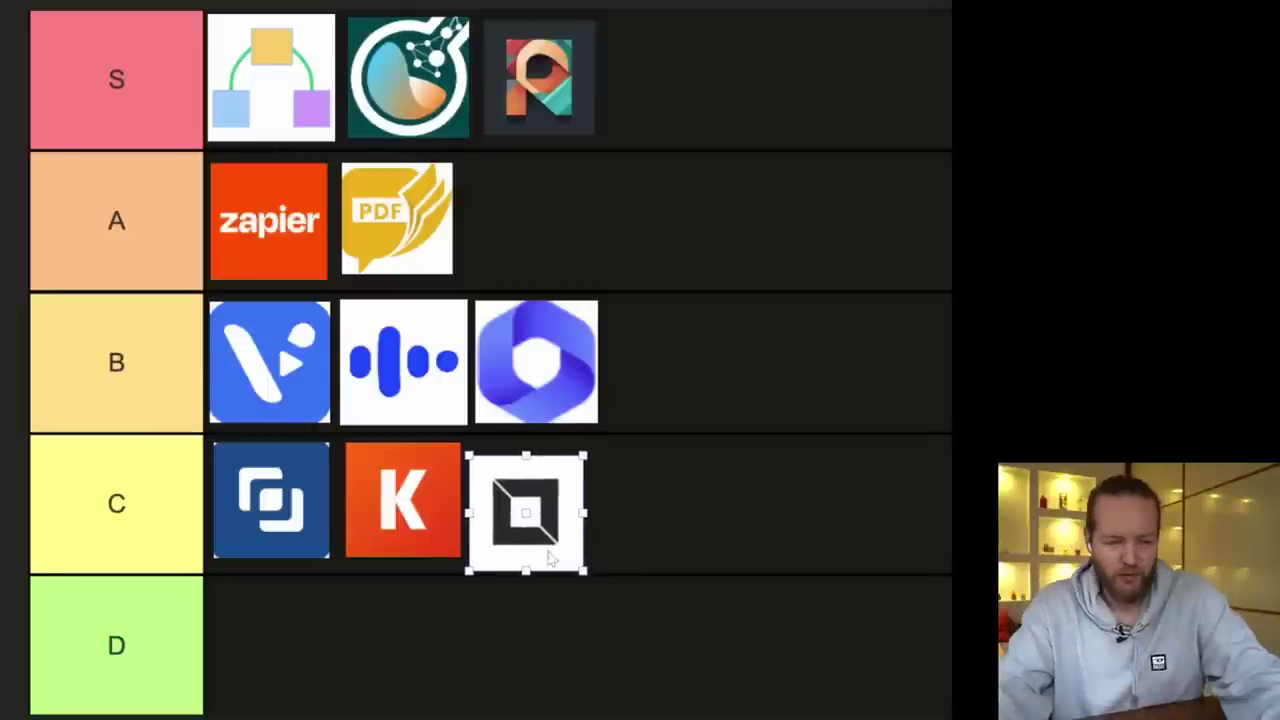
# Place the OpenTools AI logo in the C tier of the tier list, after the K logo
pyautogui.moveTo(551, 560); pyautogui.dragTo(563, 537)
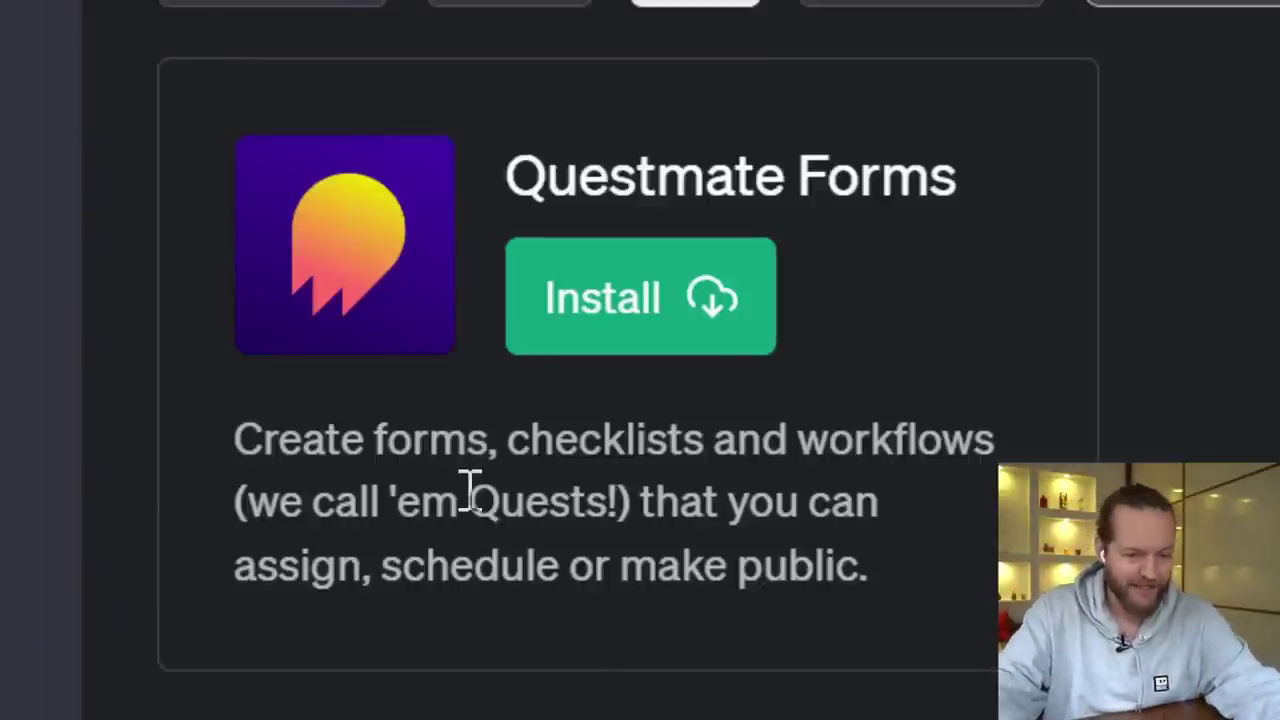
# Read the Questmate Forms description in the plugin store and install the plugin
pyautogui.moveTo(407, 572); pyautogui.dragTo(903, 580)
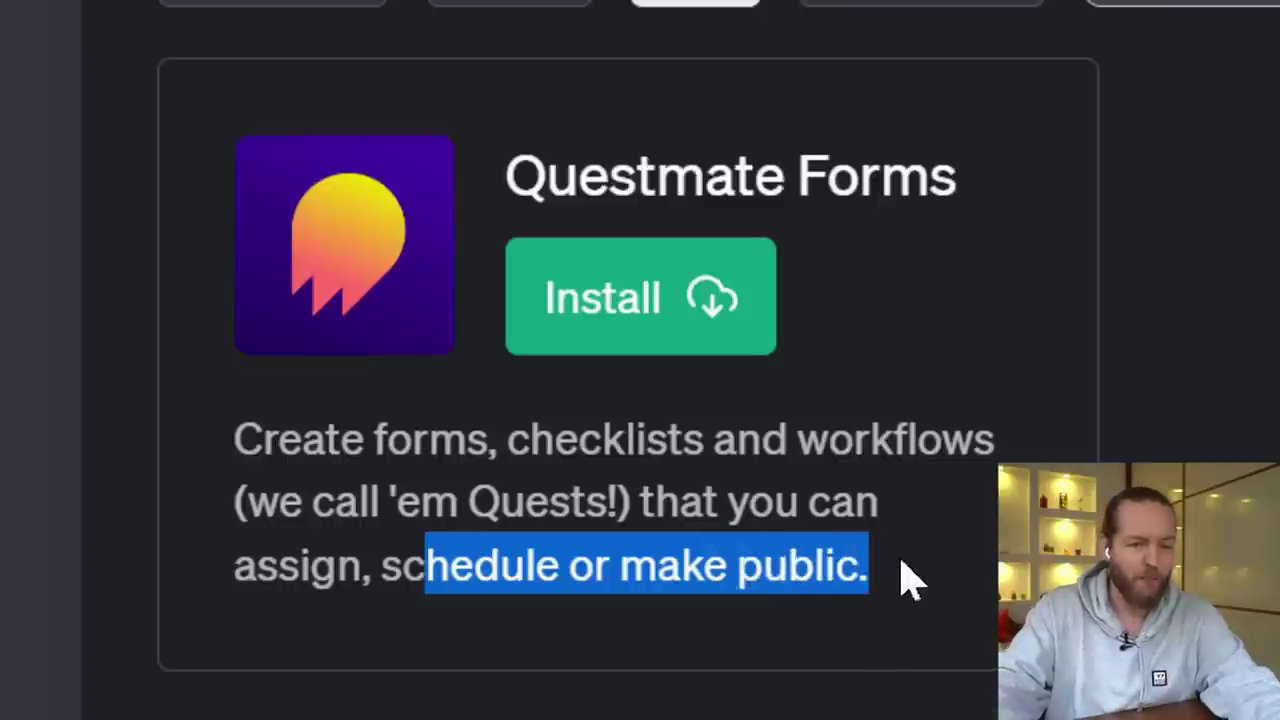
pyautogui.click(625, 310)
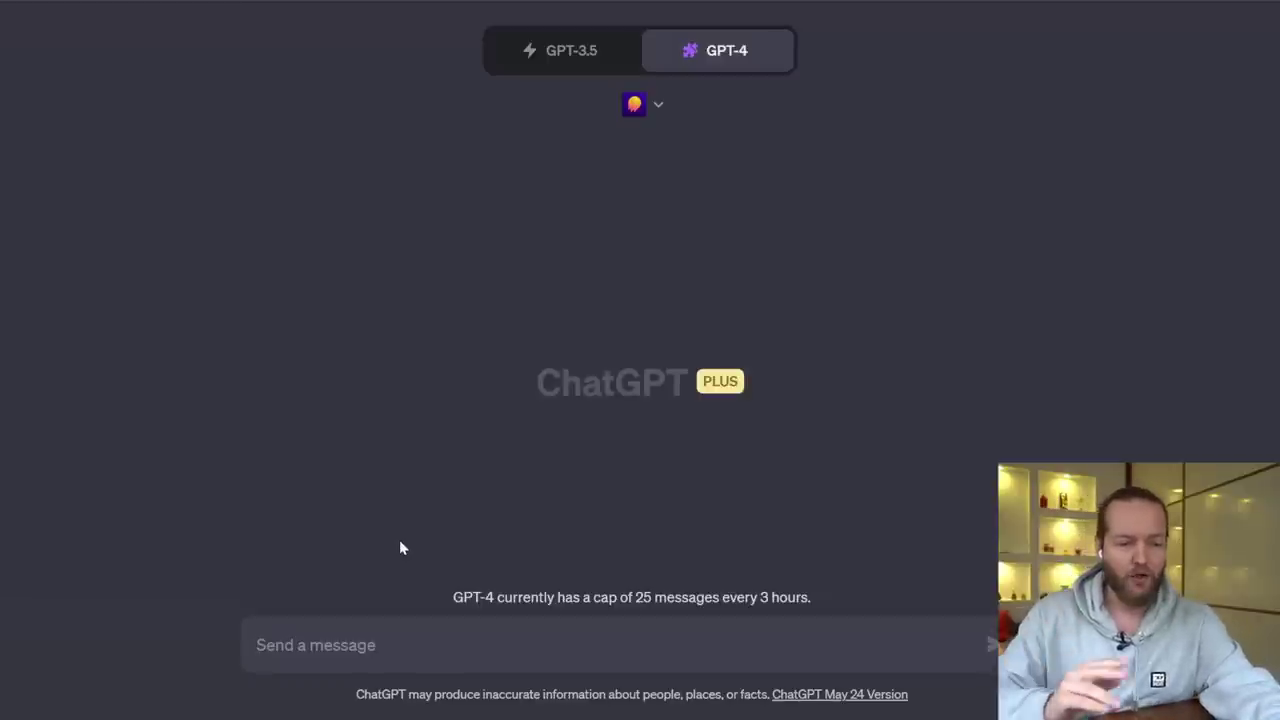
# Ask ChatGPT to create a form for booking a 45 minute consultation call about applying AI automation to a business
pyautogui.hotkey('ctrl', 'v')
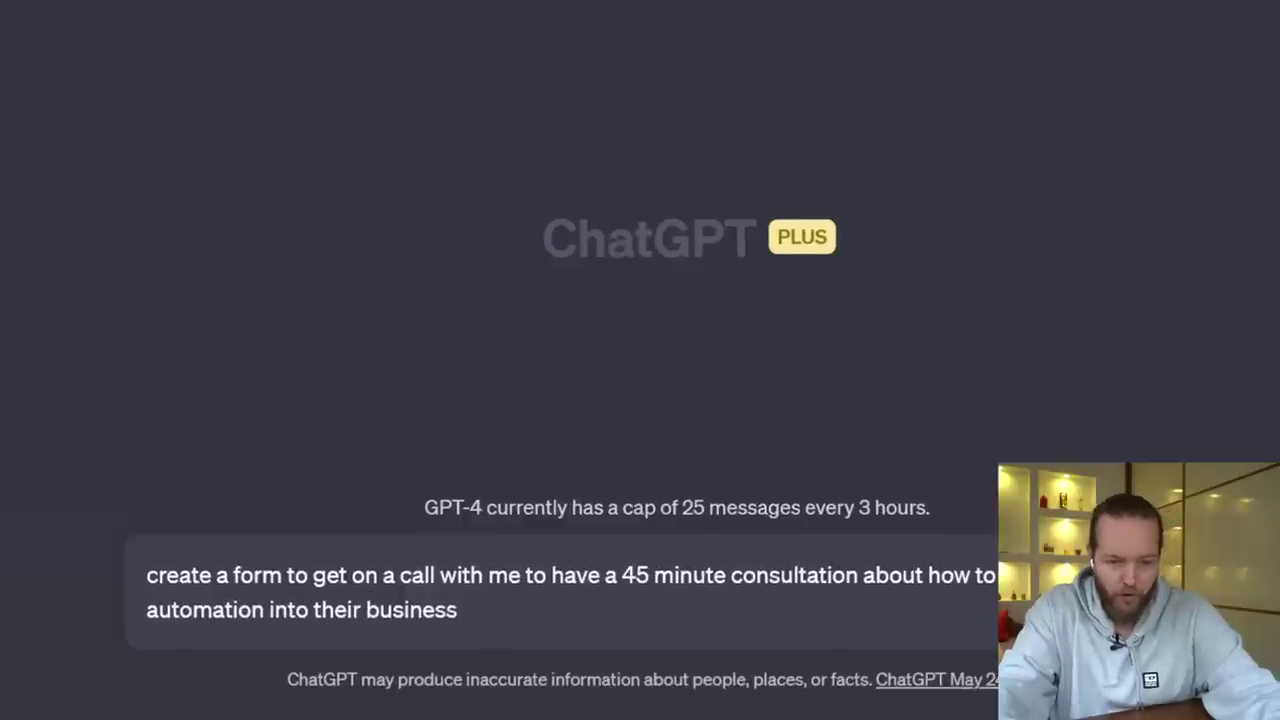
pyautogui.press('Return')
pyautogui.moveTo(370, 38); pyautogui.dragTo(519, 38)
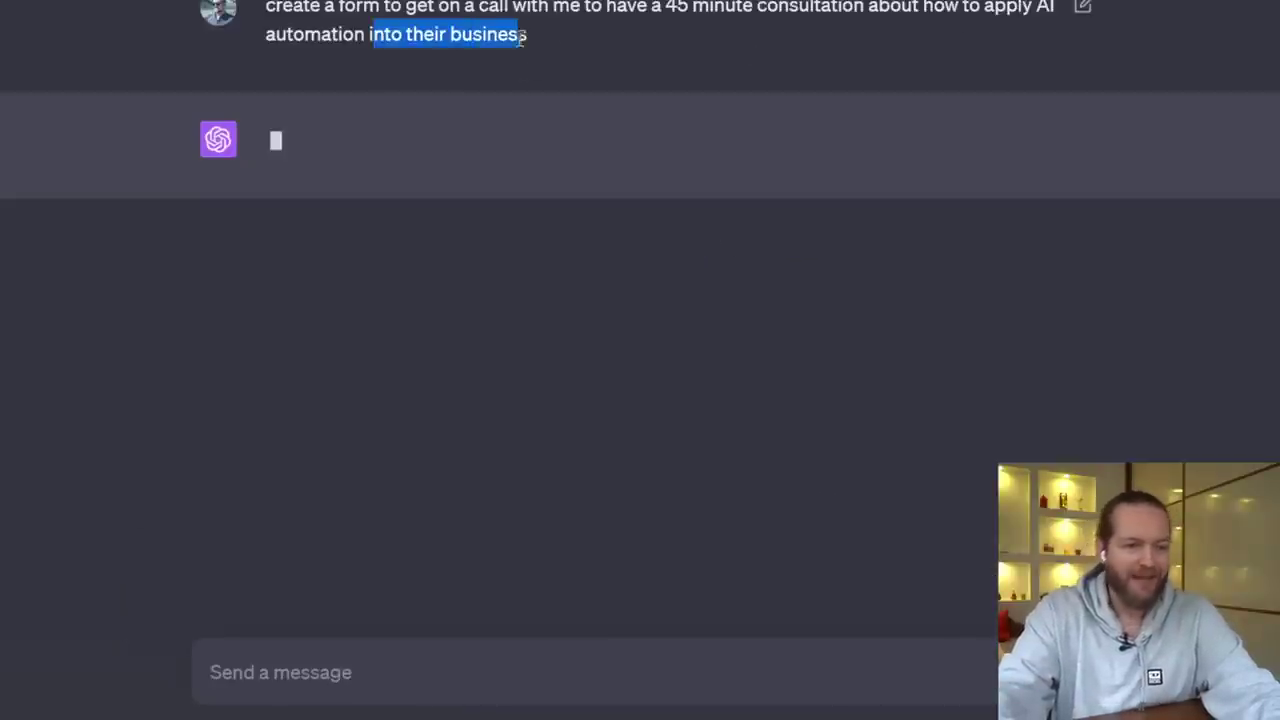
pyautogui.click(590, 45)
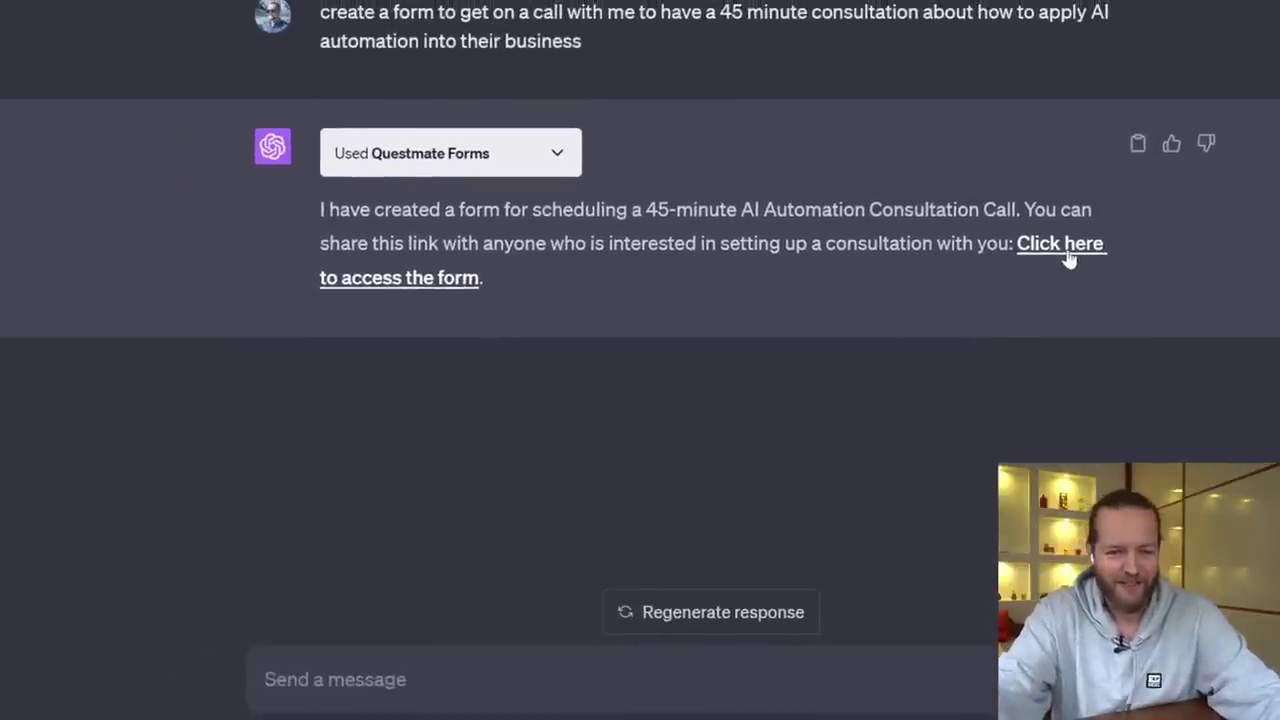
# Open the generated consultation form in Questmate and look through its fields down to the signed agreement
pyautogui.click(1068, 258)
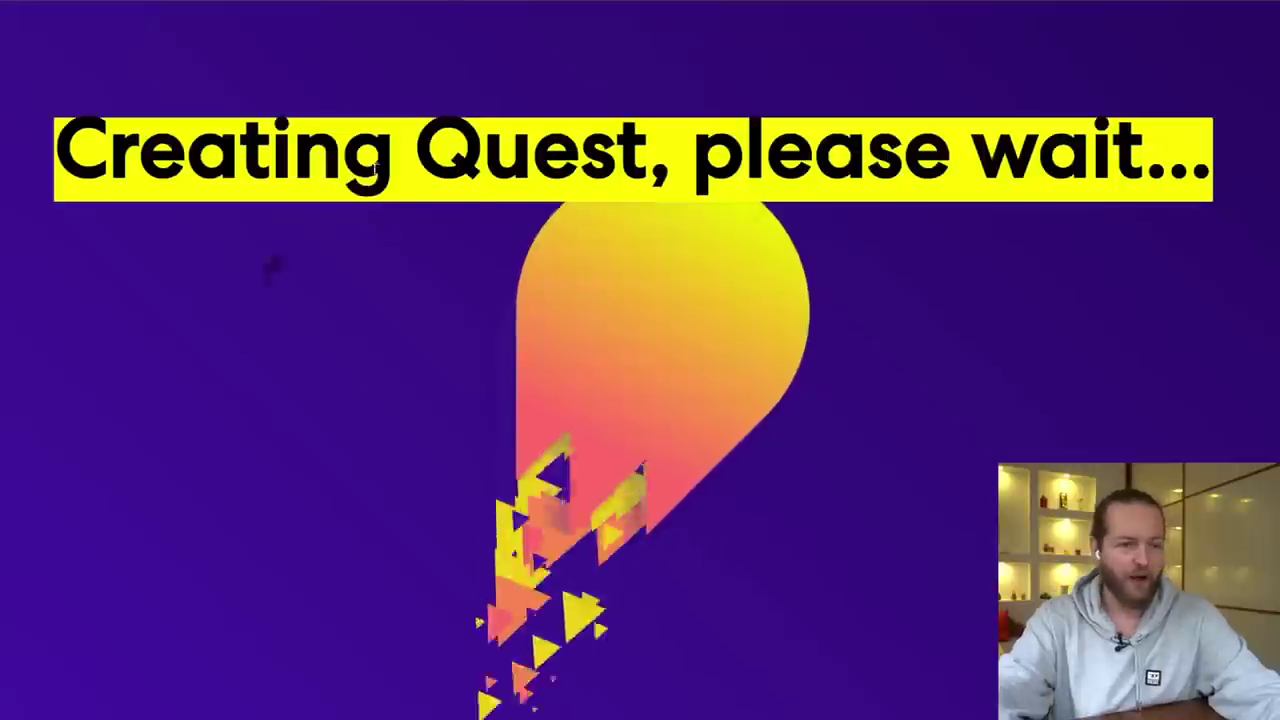
pyautogui.moveTo(342, 160); pyautogui.dragTo(1234, 194)
pyautogui.click(663, 463)
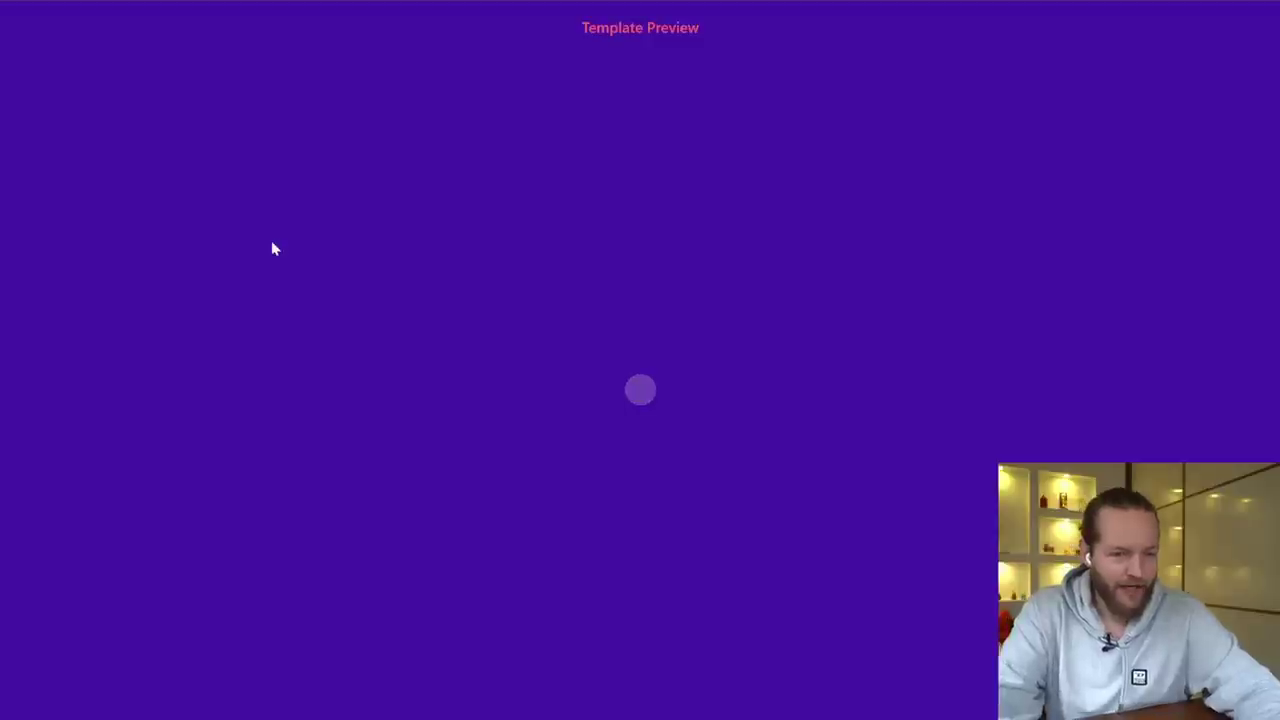
pyautogui.scroll(-3, 623, 309)
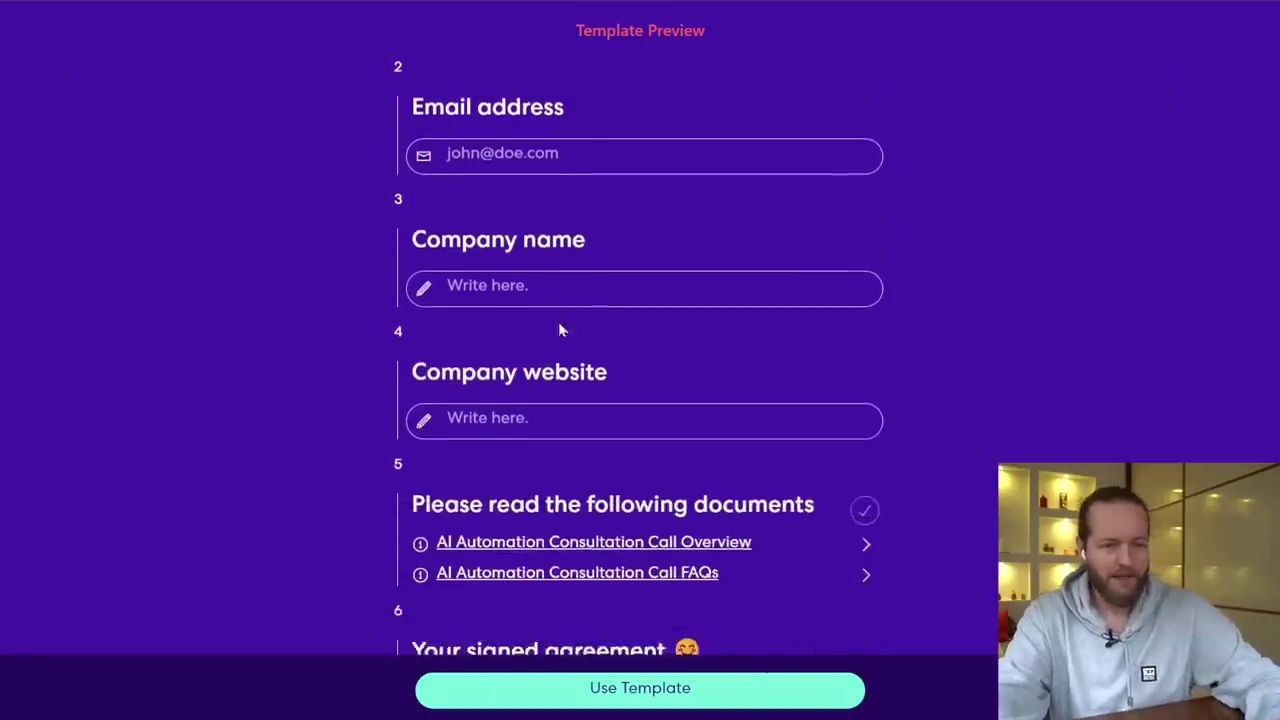
pyautogui.scroll(-4, 548, 327)
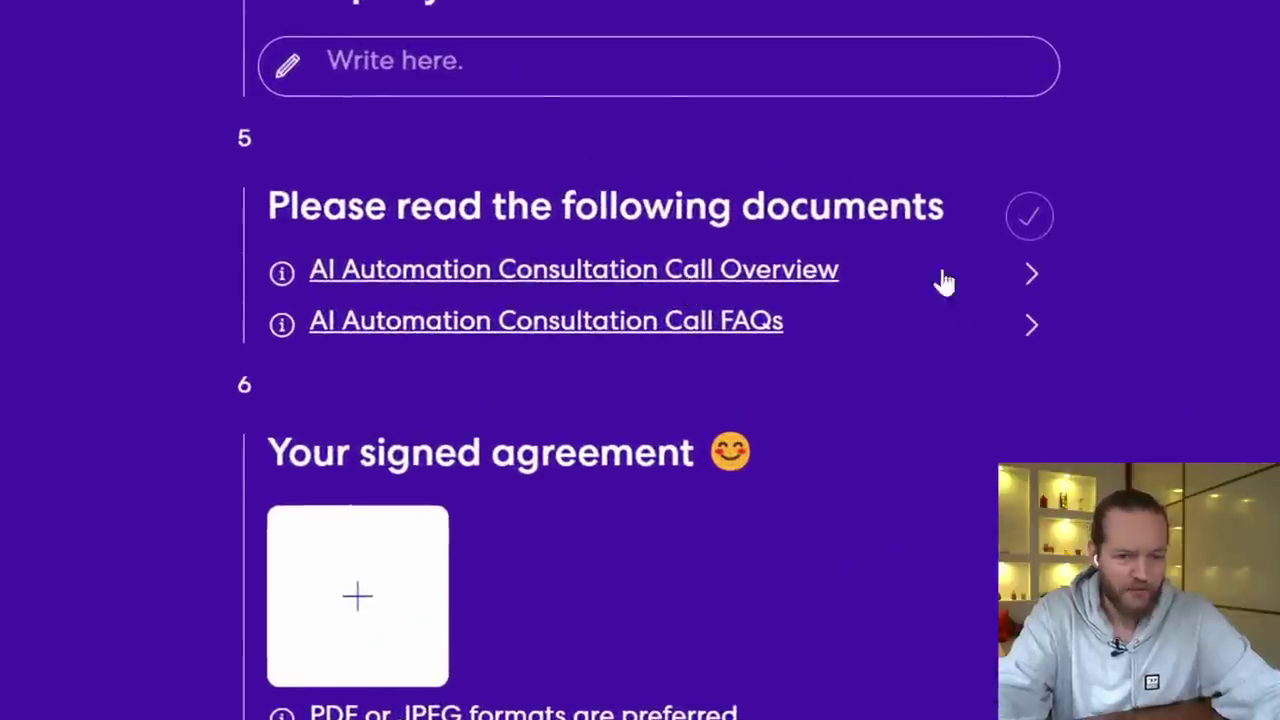
pyautogui.click(1017, 283)
pyautogui.click(443, 431)
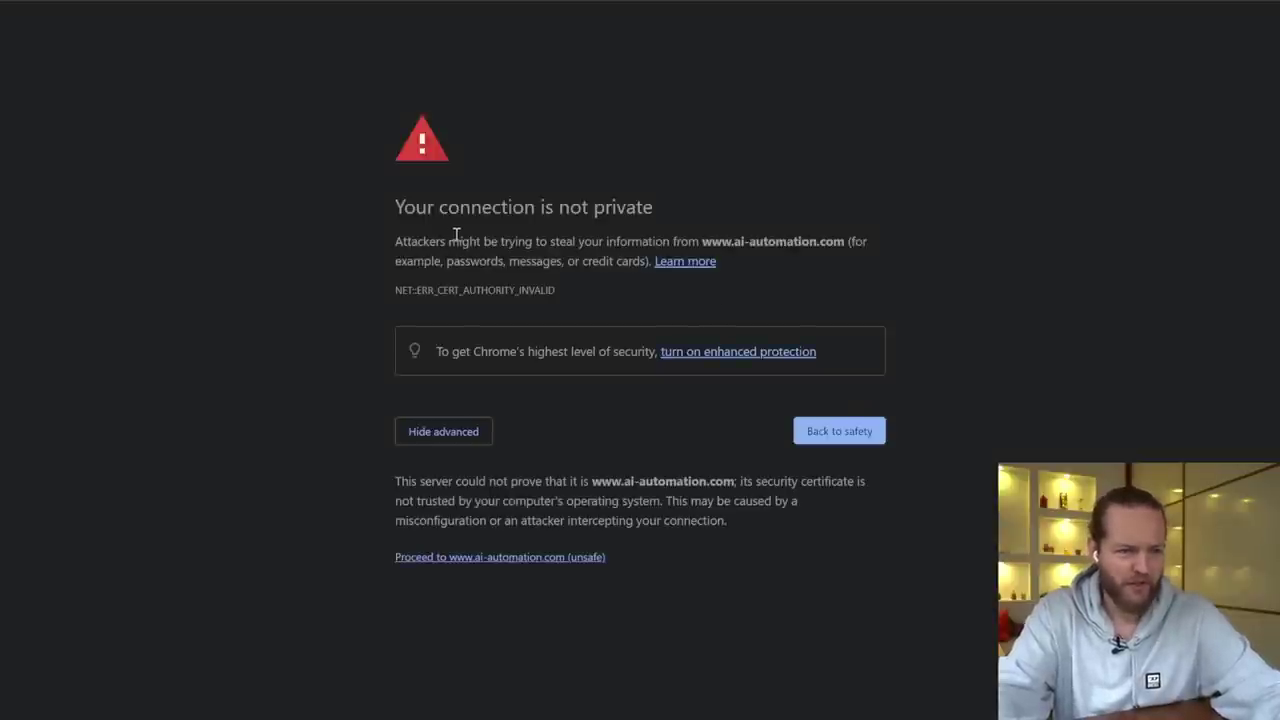
pyautogui.click(495, 562)
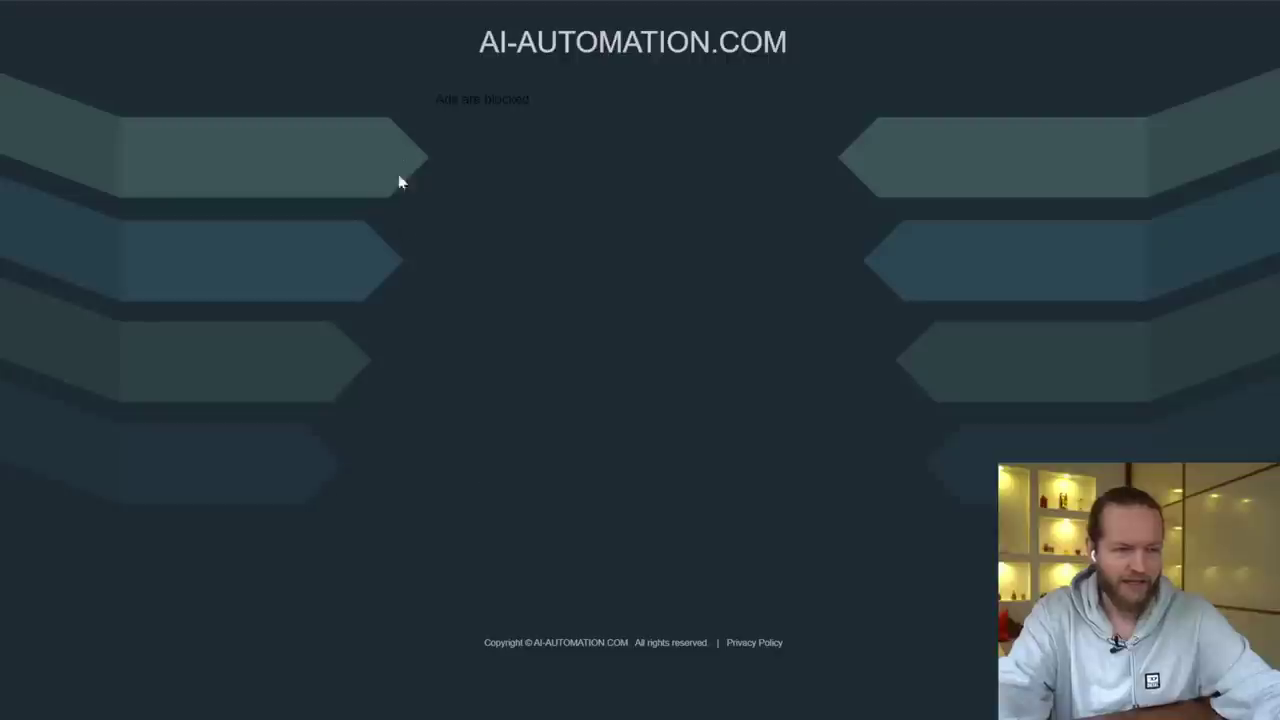
pyautogui.moveTo(474, 44); pyautogui.dragTo(855, 265)
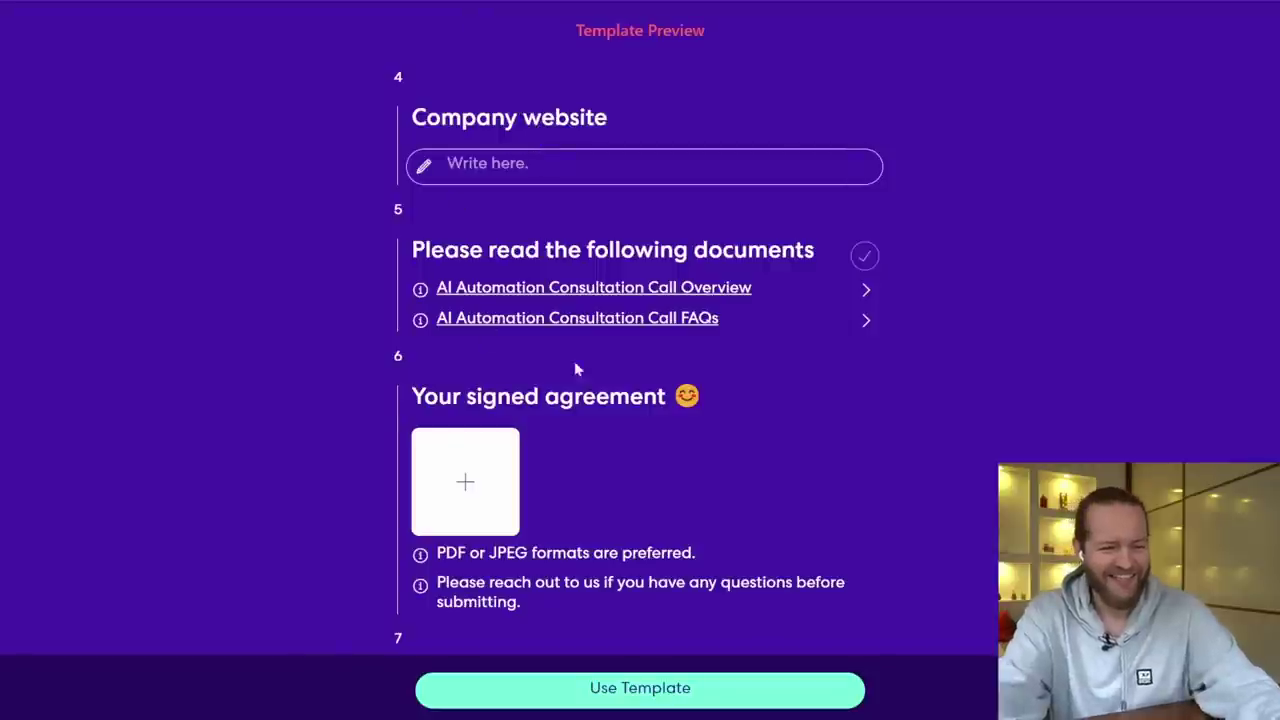
# Examine the rest of the form template, from the signed agreement to the terms of consultation signature, and return to its beginning
pyautogui.scroll(-5, 575, 369)
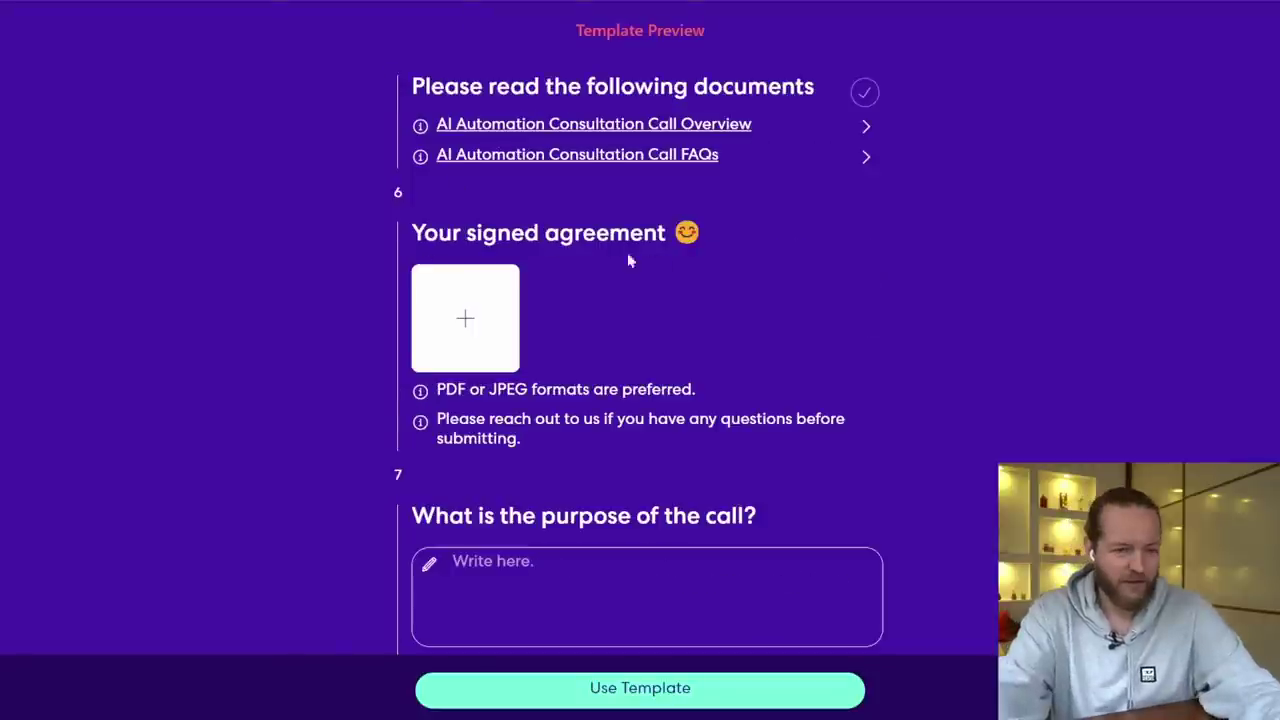
pyautogui.scroll(-2, 665, 218)
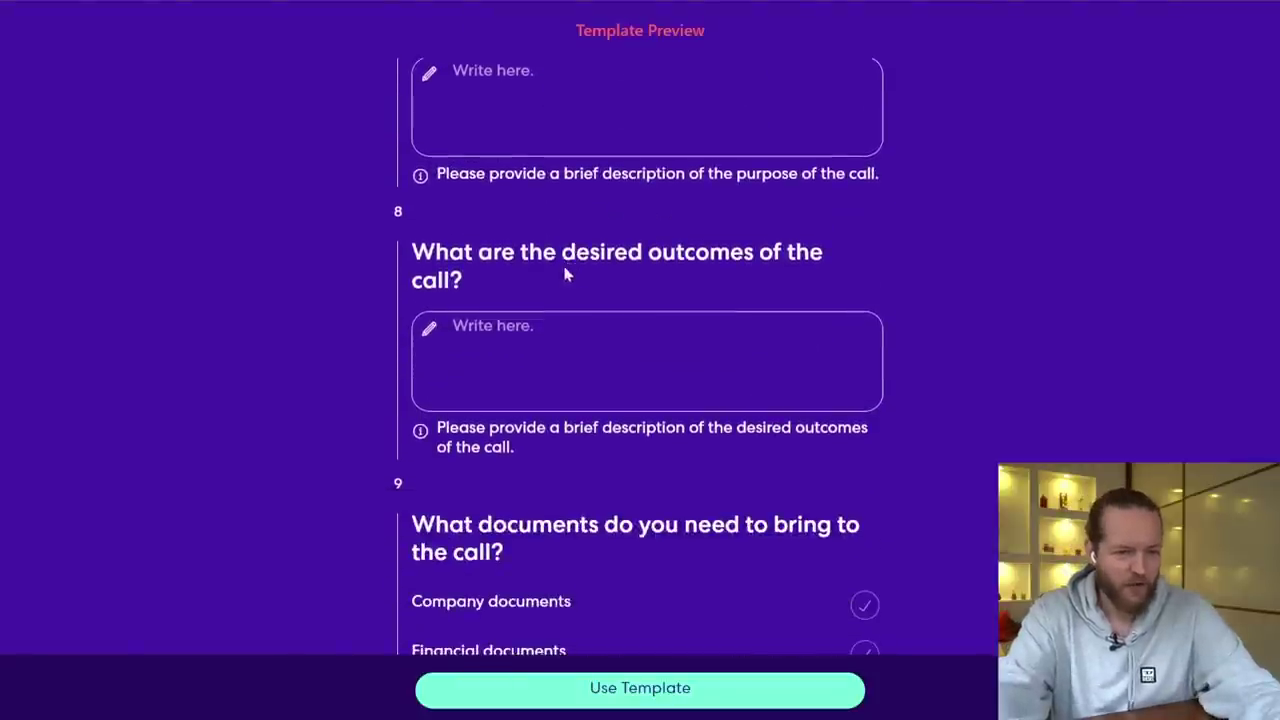
pyautogui.scroll(-3, 651, 293)
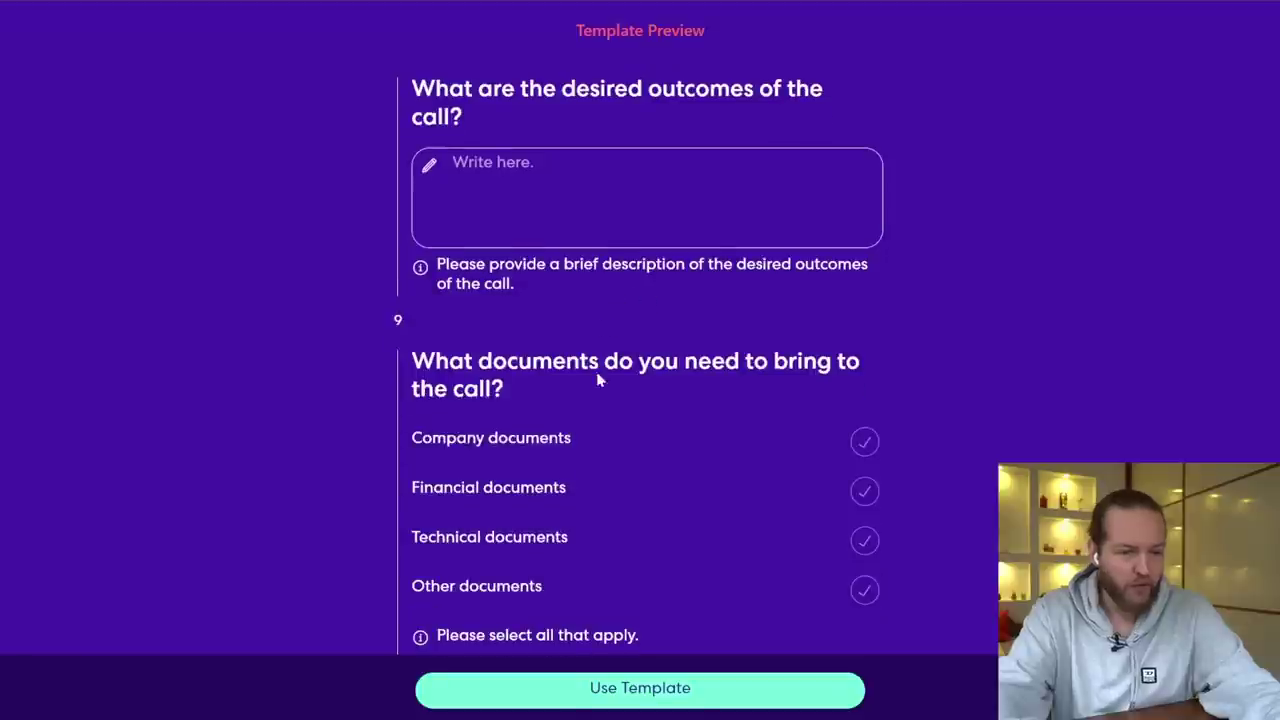
pyautogui.scroll(-5, 563, 314)
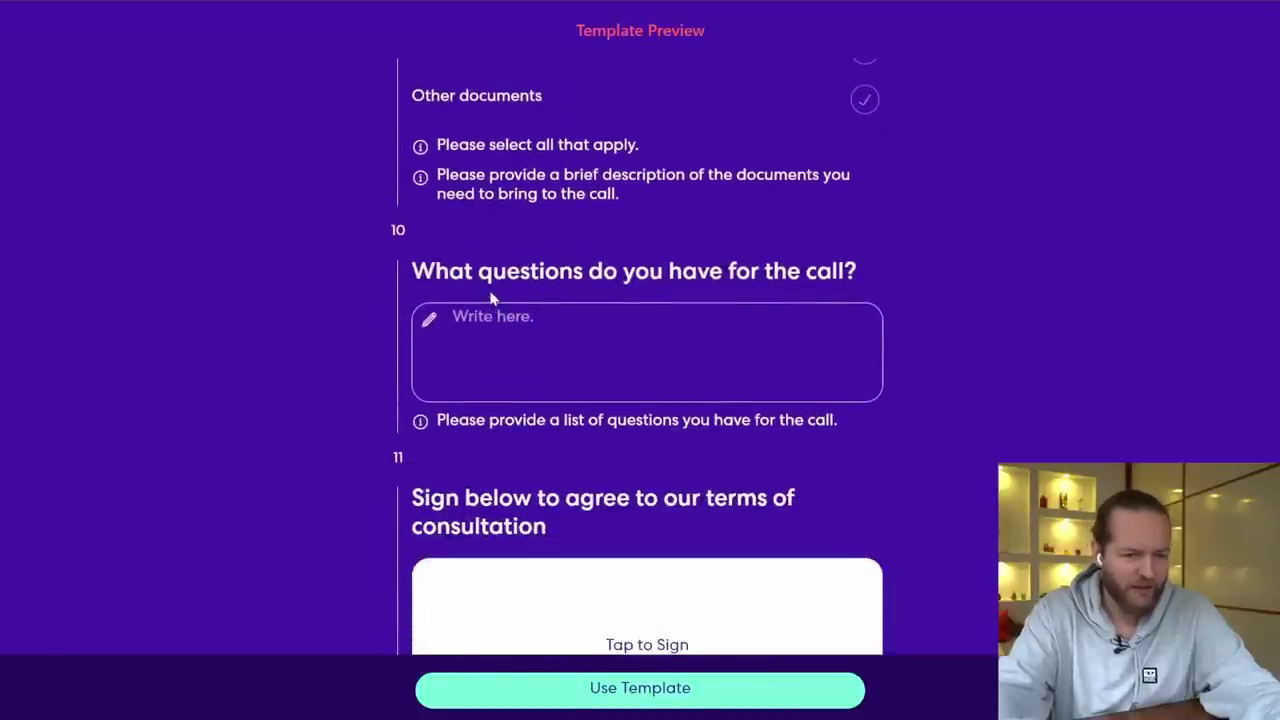
pyautogui.moveTo(470, 282); pyautogui.dragTo(929, 306)
pyautogui.scroll(-2, 929, 306)
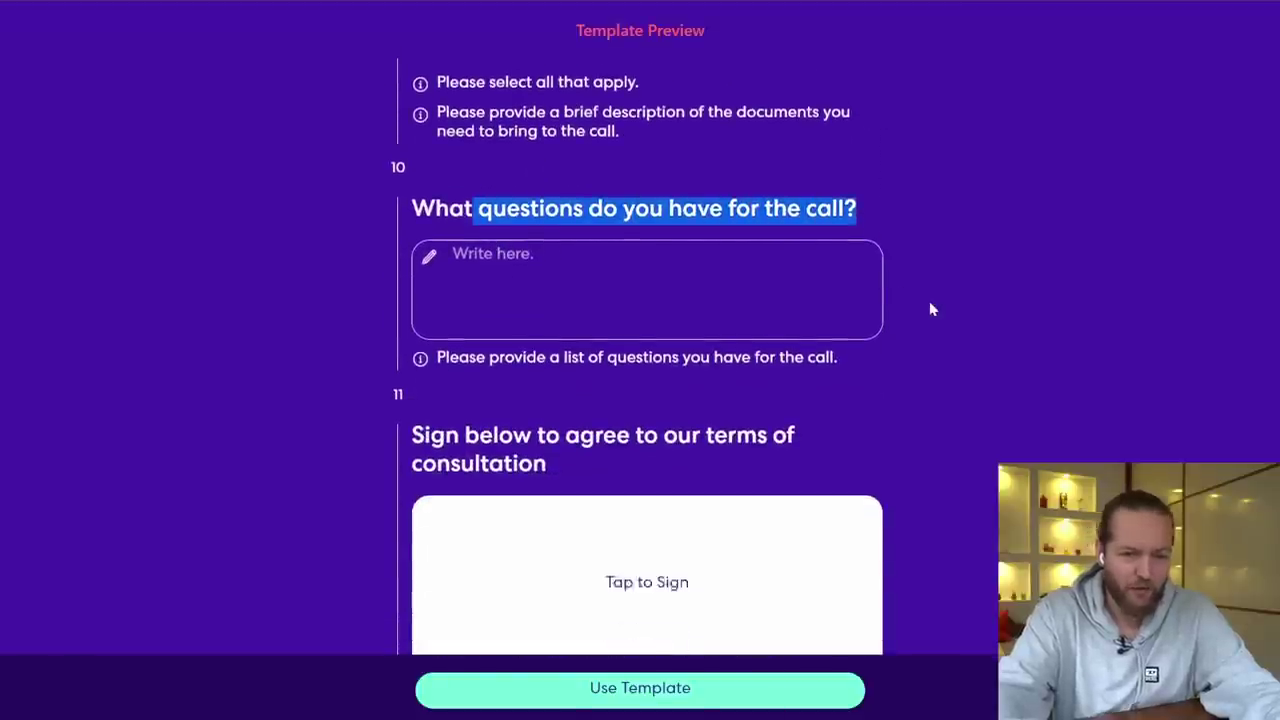
pyautogui.moveTo(463, 306); pyautogui.dragTo(755, 320)
pyautogui.click(932, 340)
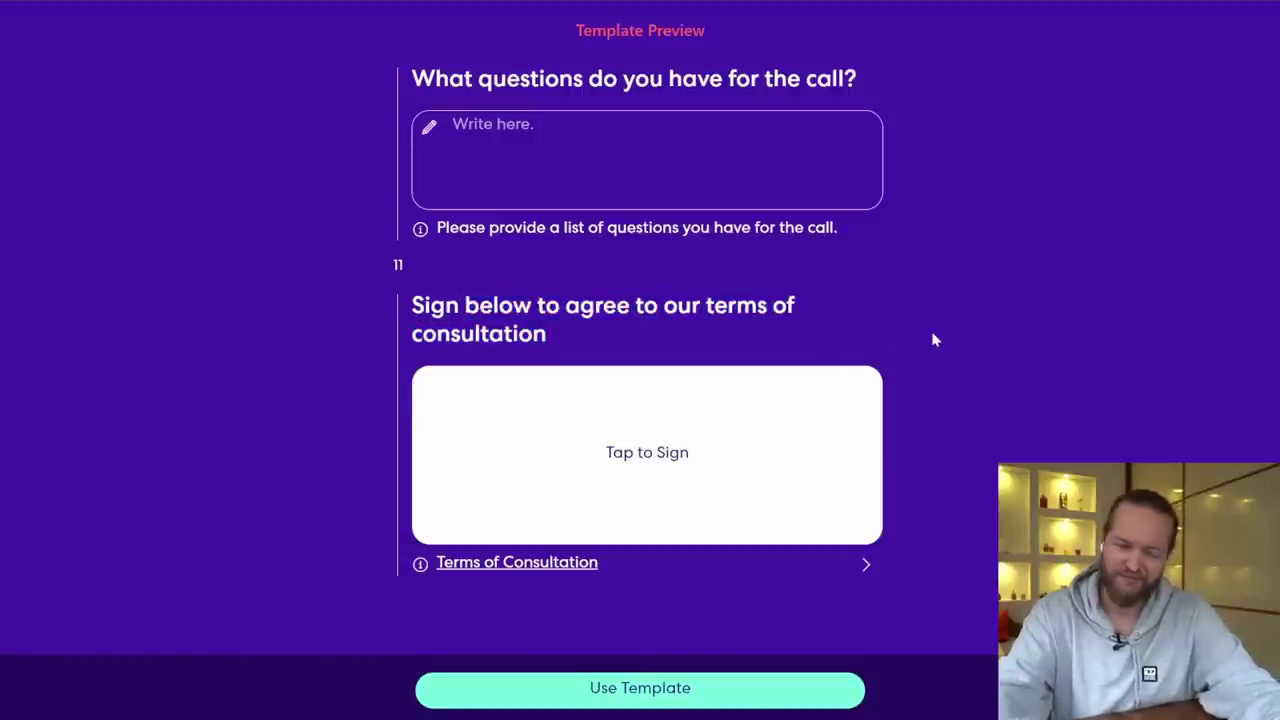
pyautogui.scroll(20, 892, 488)
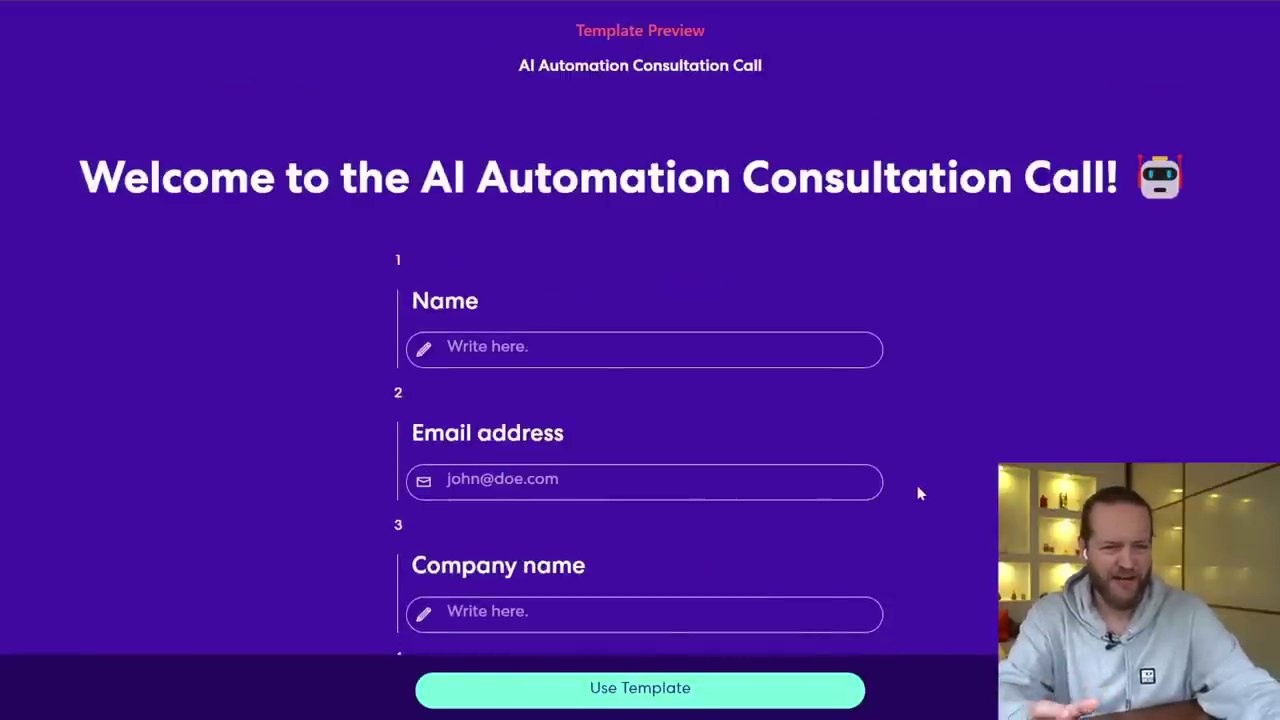
# Move the Questmate logo and the black-and-white square logo beside it from the C row to the D row of the tier list
pyautogui.scroll(-10, 920, 492)
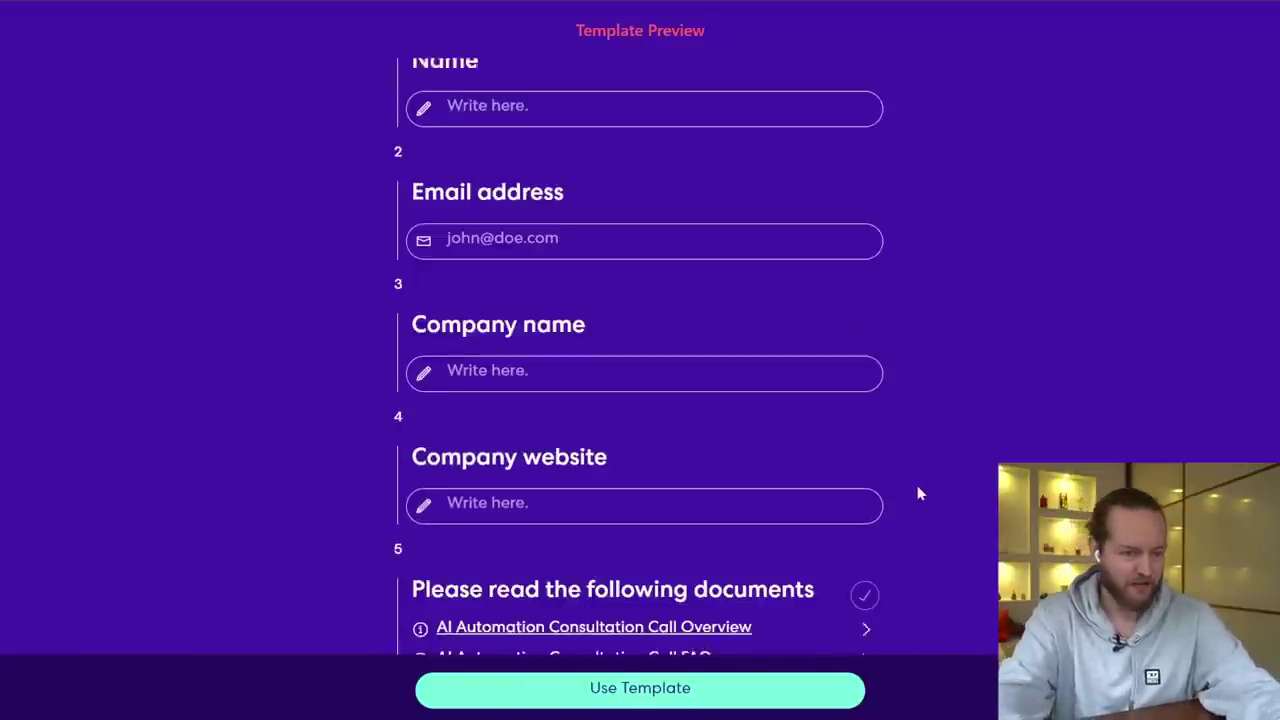
pyautogui.scroll(10, 916, 484)
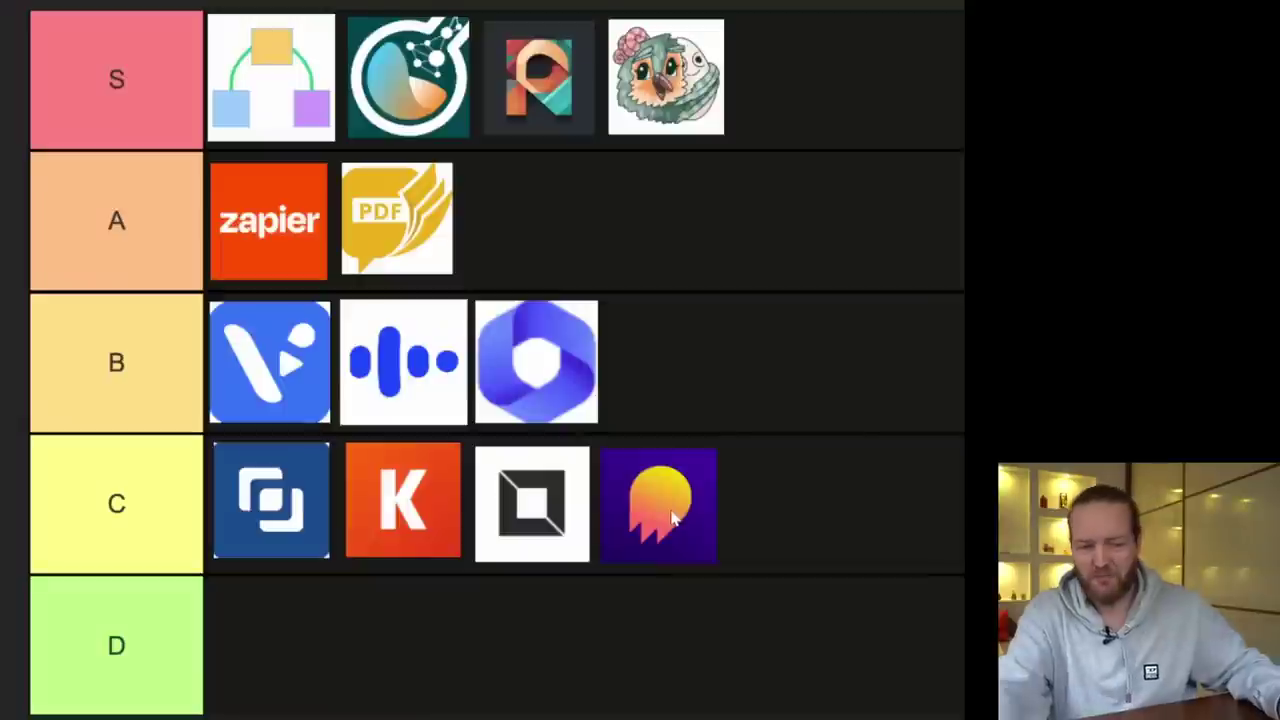
pyautogui.click(672, 515)
pyautogui.moveTo(672, 515)
pyautogui.mouseDown()
pyautogui.moveTo(660, 538)
pyautogui.moveTo(520, 614)
pyautogui.moveTo(417, 645)
pyautogui.moveTo(541, 628)
pyautogui.moveTo(665, 541)
pyautogui.moveTo(676, 515)
pyautogui.moveTo(692, 518)
pyautogui.mouseUp()
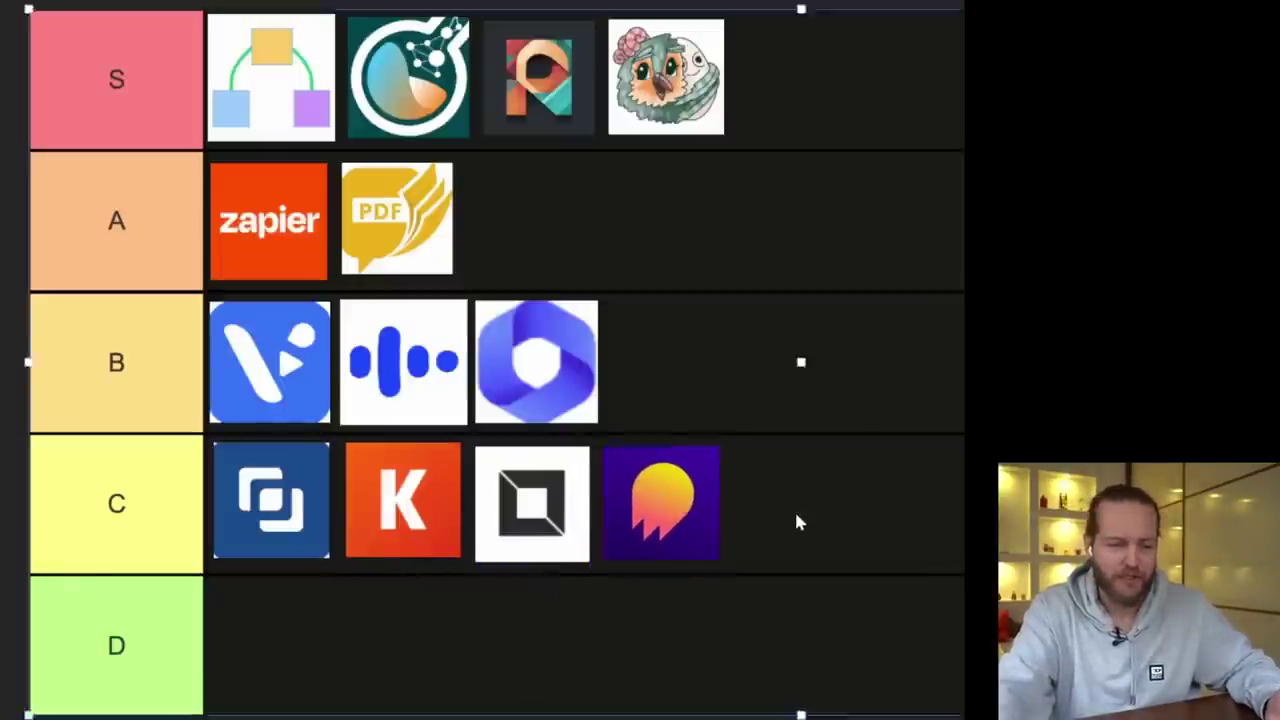
pyautogui.click(597, 525)
pyautogui.moveTo(597, 525); pyautogui.dragTo(366, 655)
pyautogui.moveTo(700, 520); pyautogui.dragTo(458, 652)
pyautogui.click(338, 655)
pyautogui.click(443, 650)
pyautogui.click(589, 635)
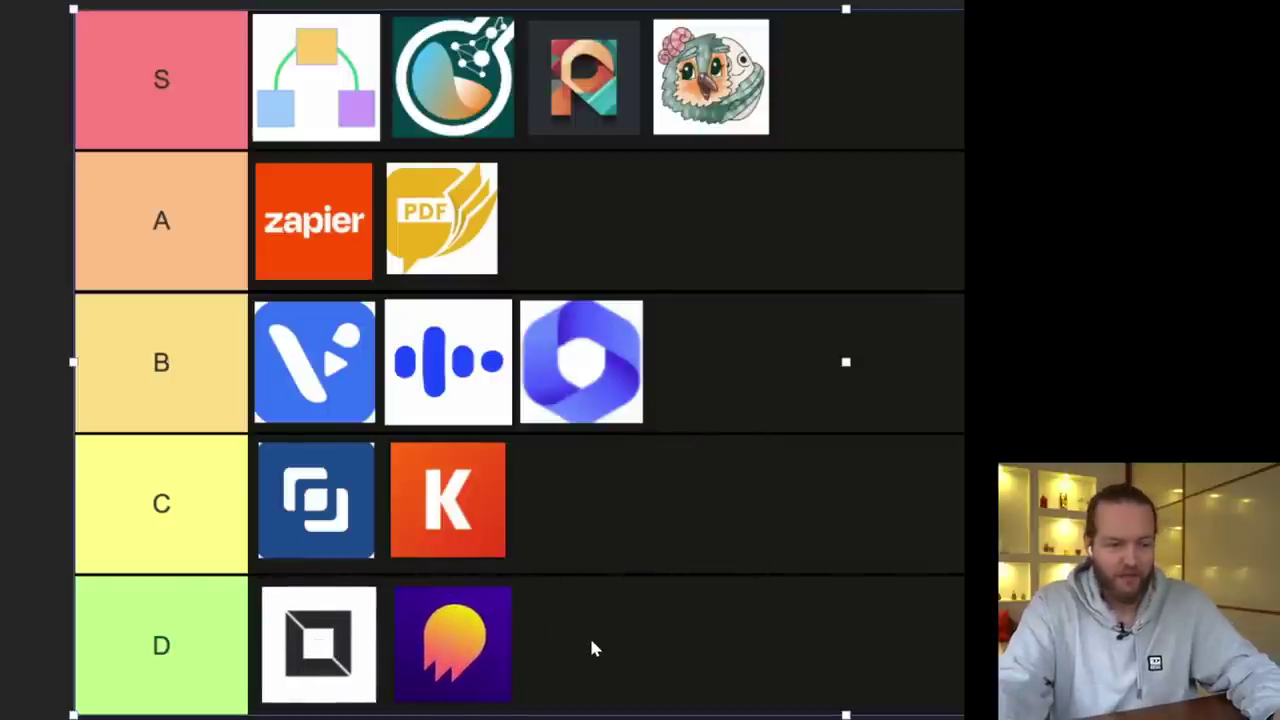
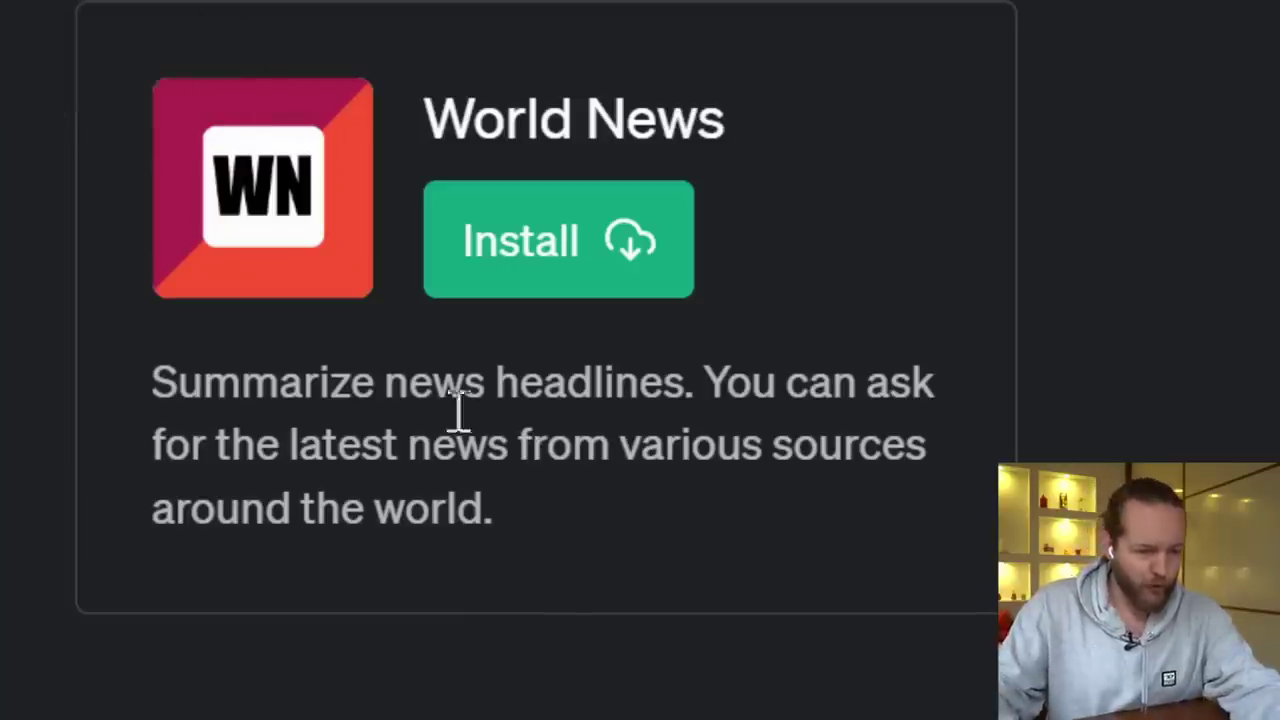
# Read the World News plugin's description and install the plugin
pyautogui.moveTo(154, 384); pyautogui.dragTo(597, 512)
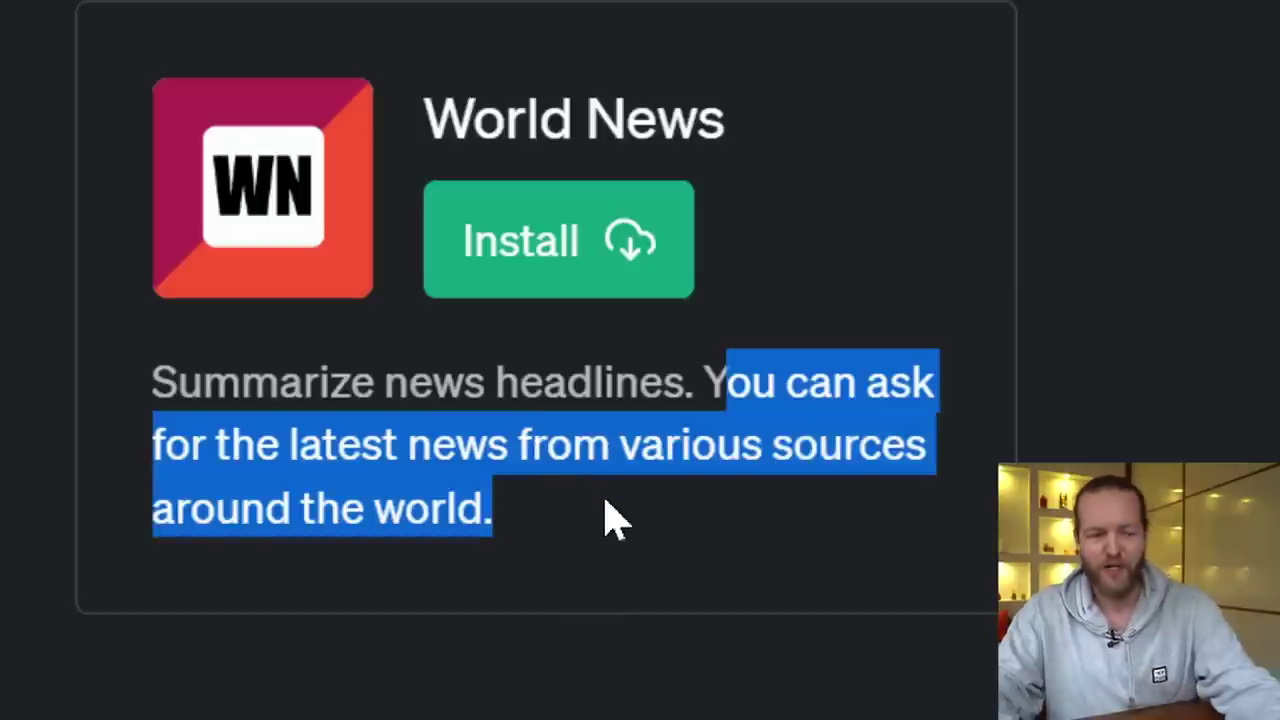
pyautogui.click(612, 520)
pyautogui.click(543, 271)
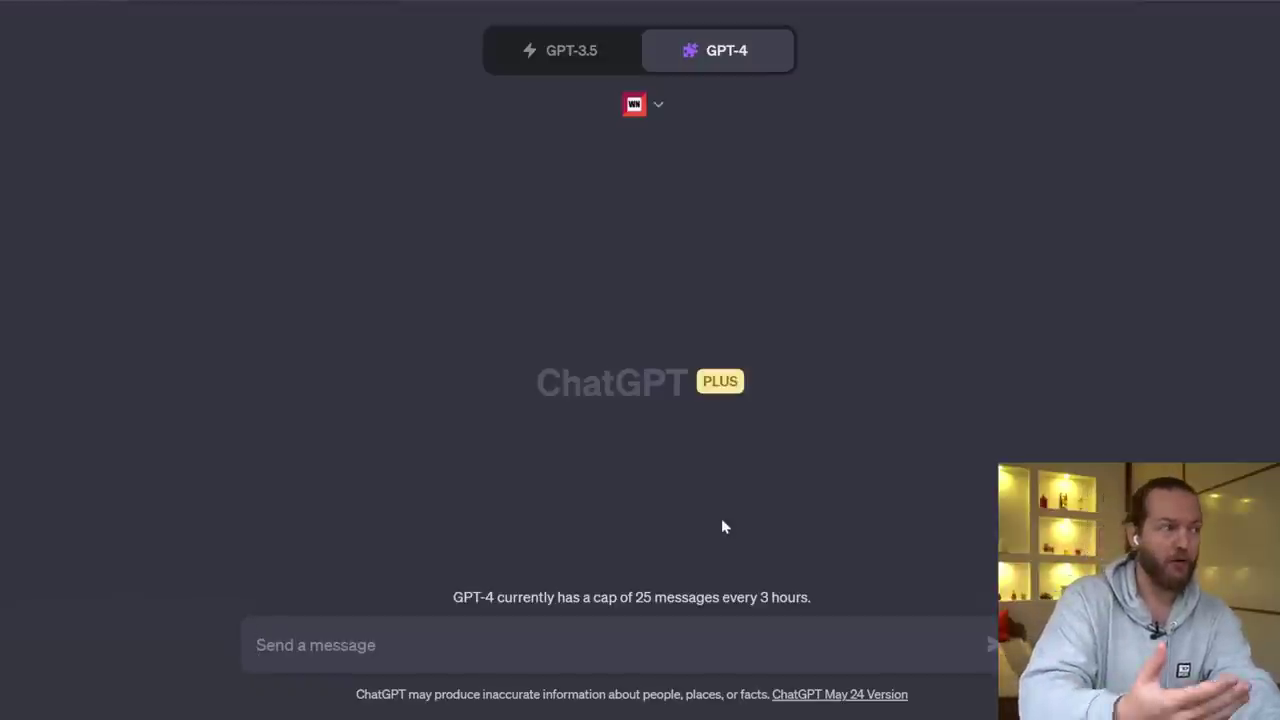
# Ask ChatGPT, with World News enabled, "Can you give me a list of AI news that happened the last 2 days"
pyautogui.write('Can you give me a list of AI news that happened the last 2 days')
pyautogui.moveTo(391, 645); pyautogui.dragTo(512, 647)
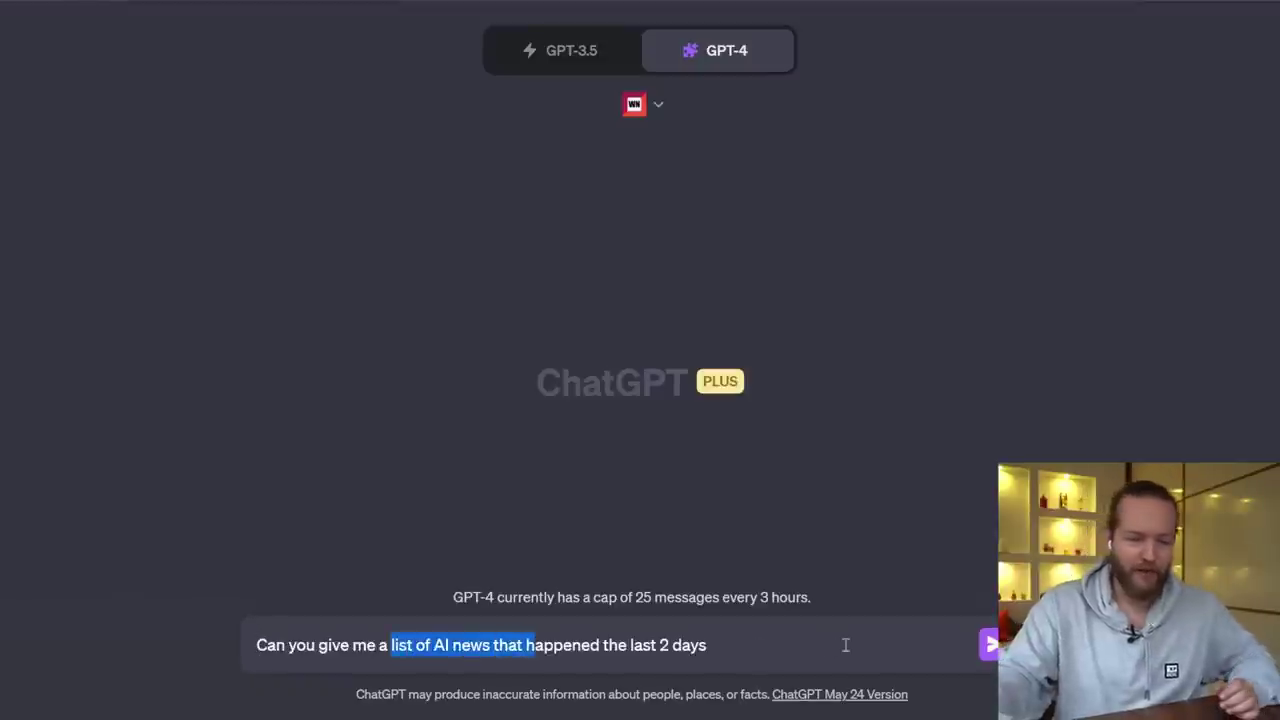
pyautogui.press('Return')
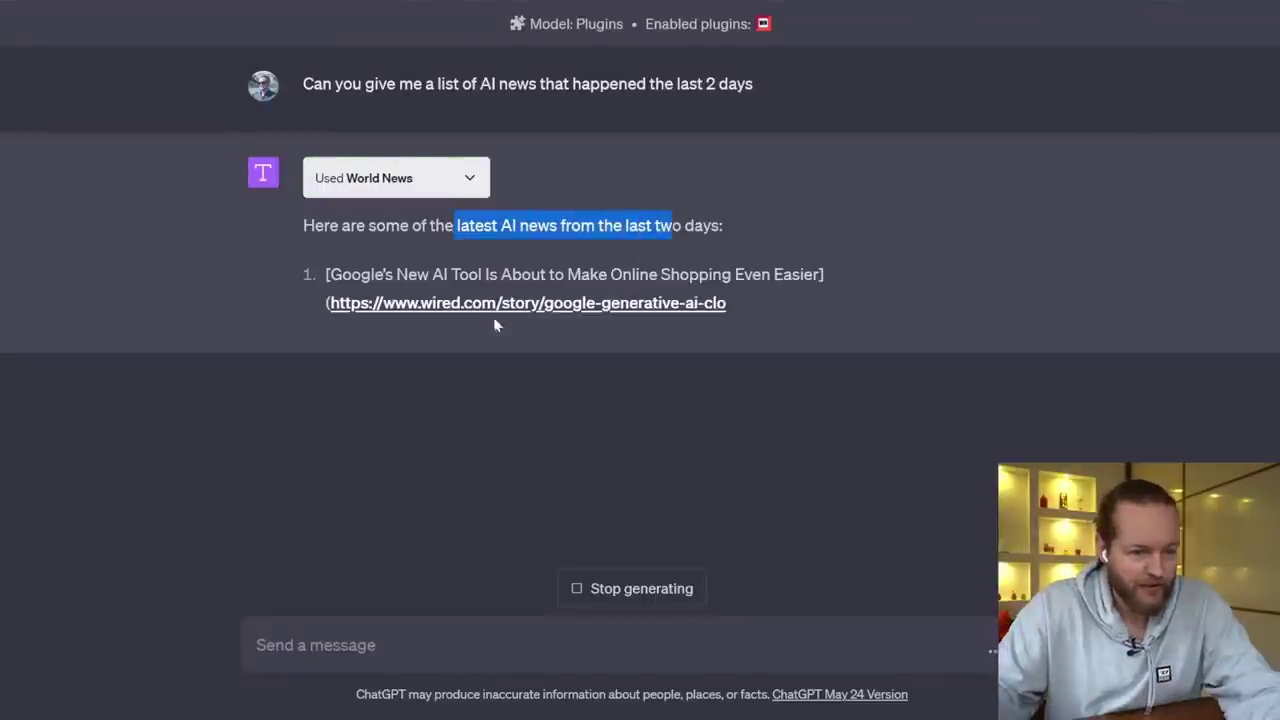
pyautogui.click(399, 367)
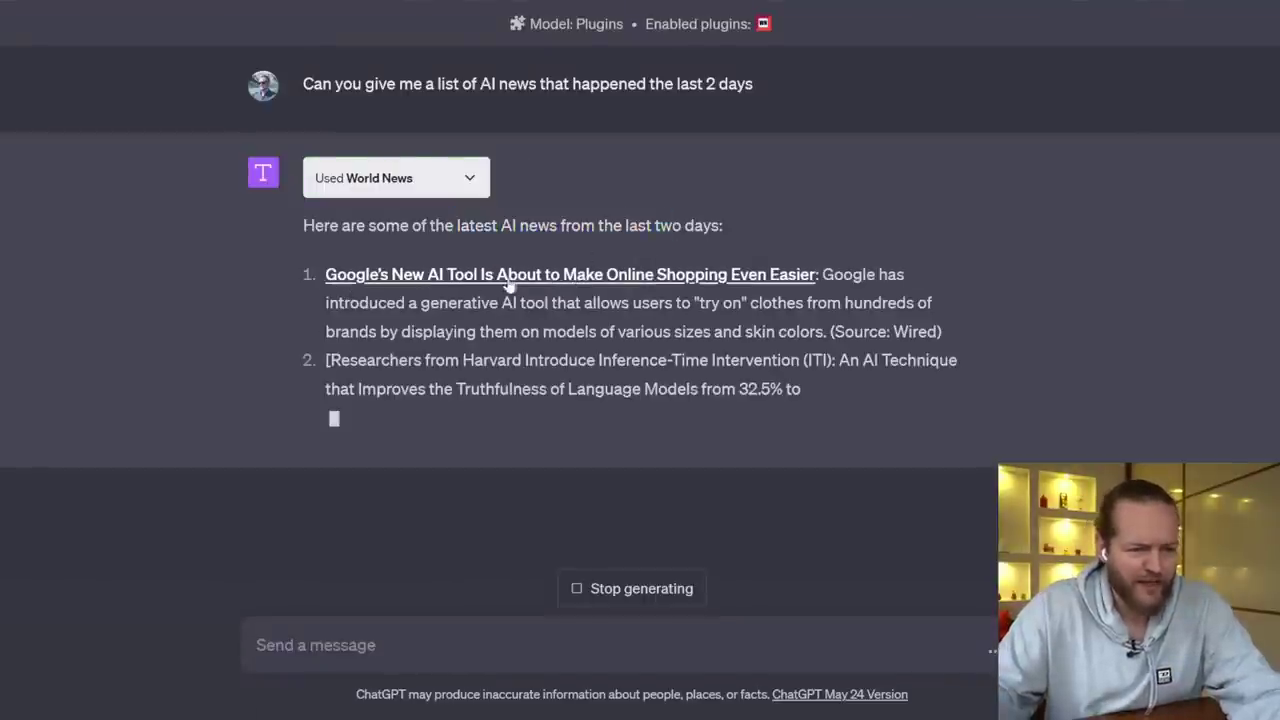
# Open the Google shopping, Harvard ITI, EU regulation and AI content labelling articles from the news list and check their publication dates
pyautogui.click(522, 282)
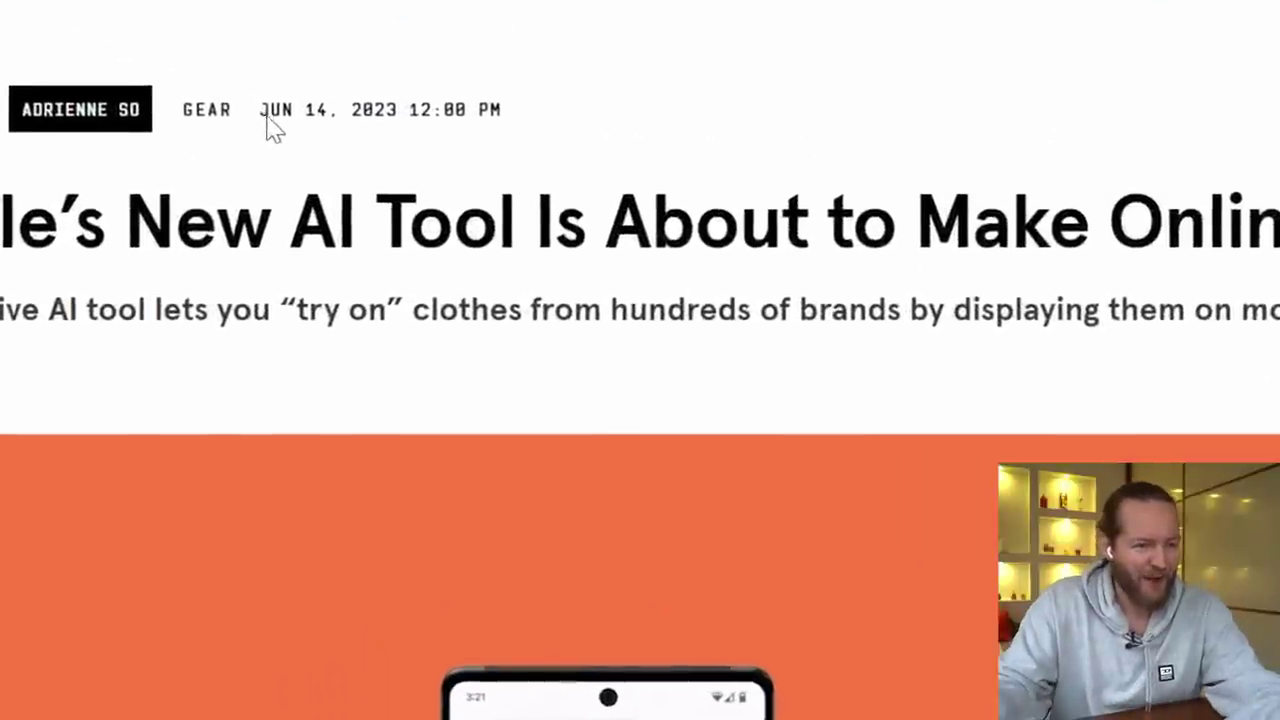
pyautogui.moveTo(256, 111); pyautogui.dragTo(297, 109)
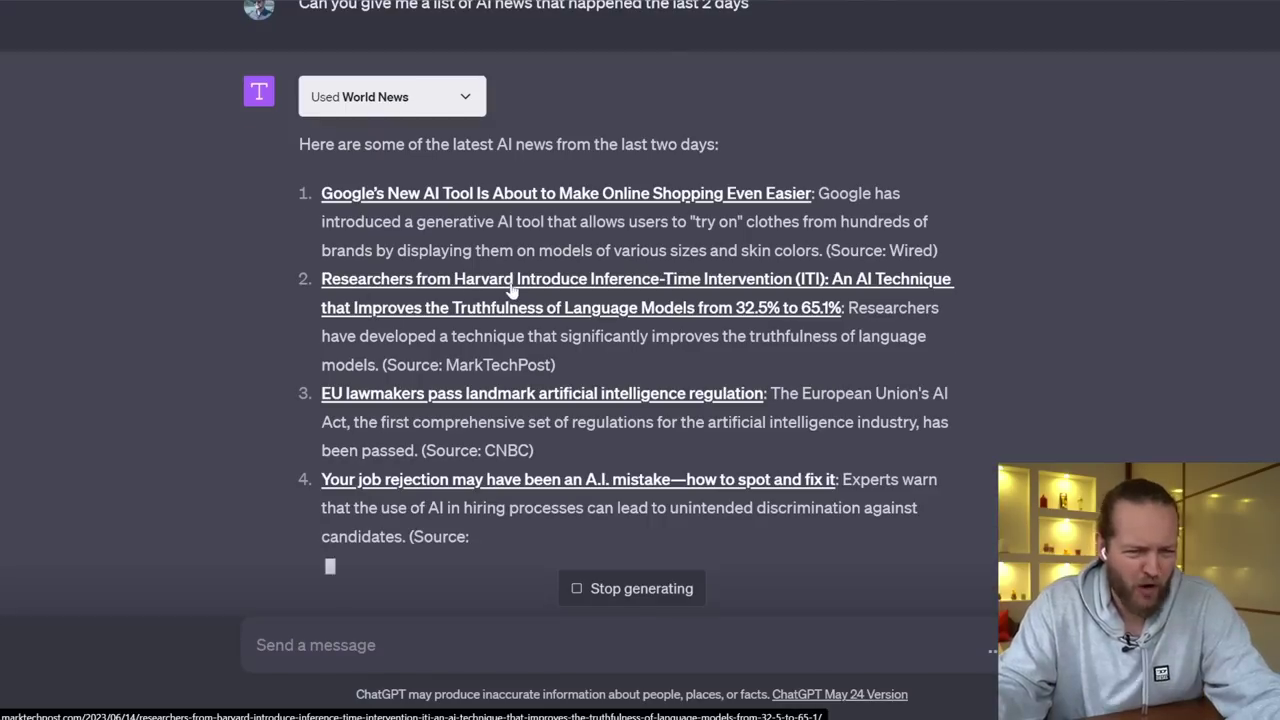
pyautogui.click(512, 288)
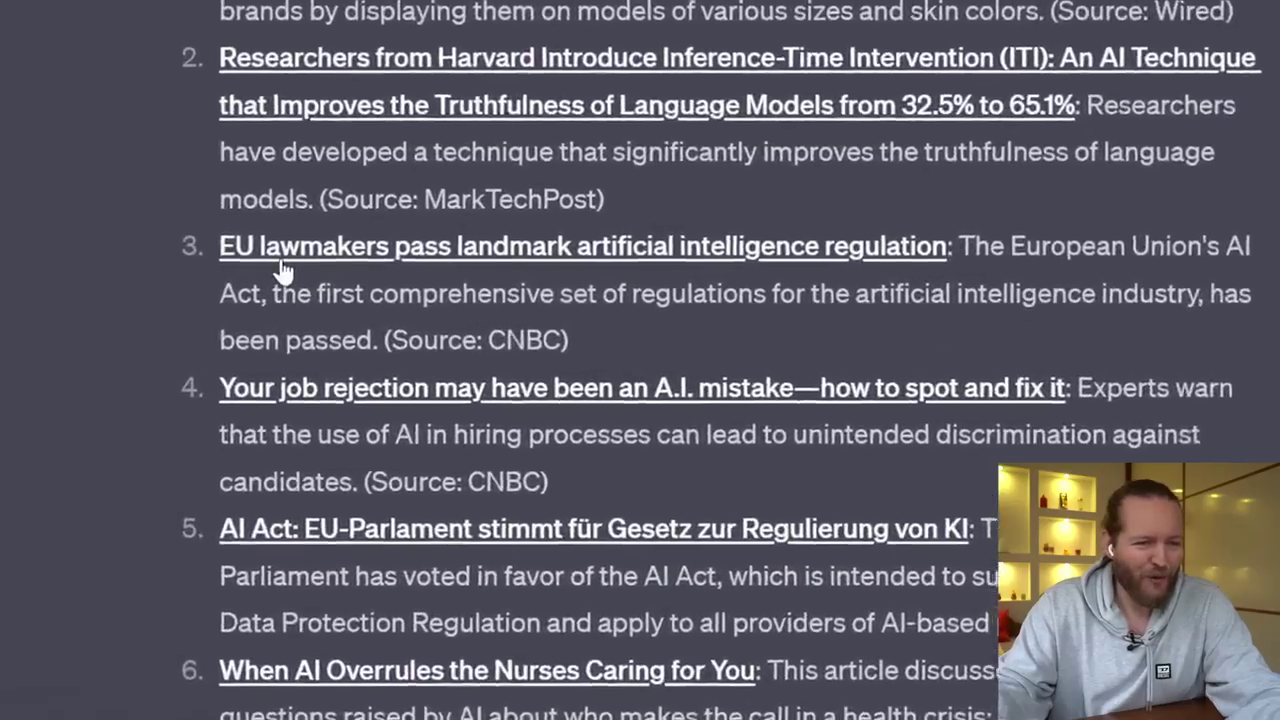
pyautogui.click(282, 271)
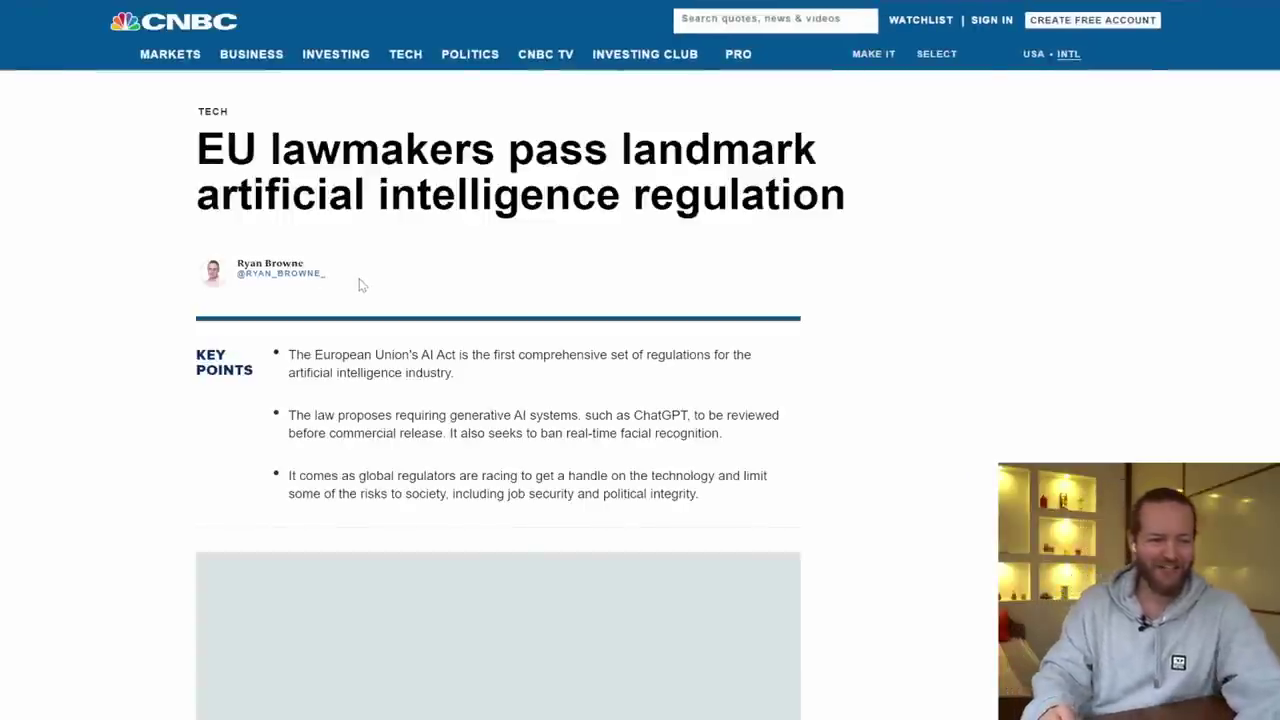
pyautogui.scroll(-20, 217, 464)
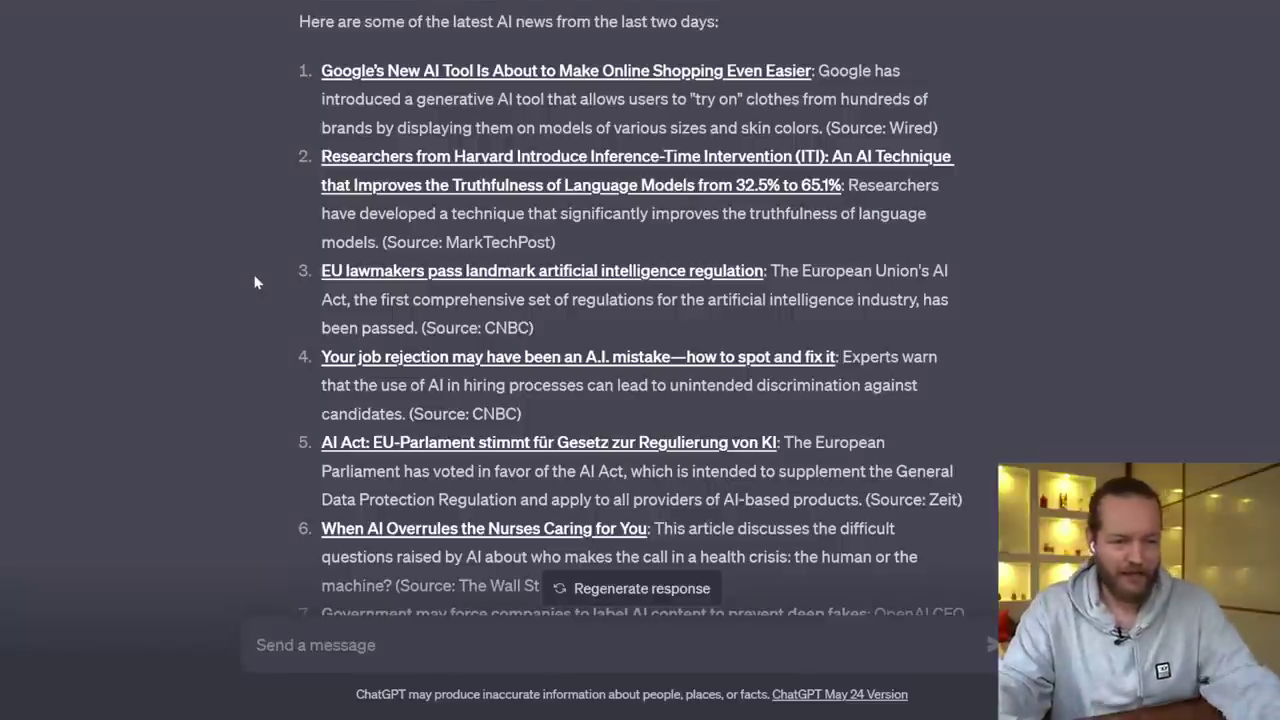
pyautogui.scroll(-2, 254, 283)
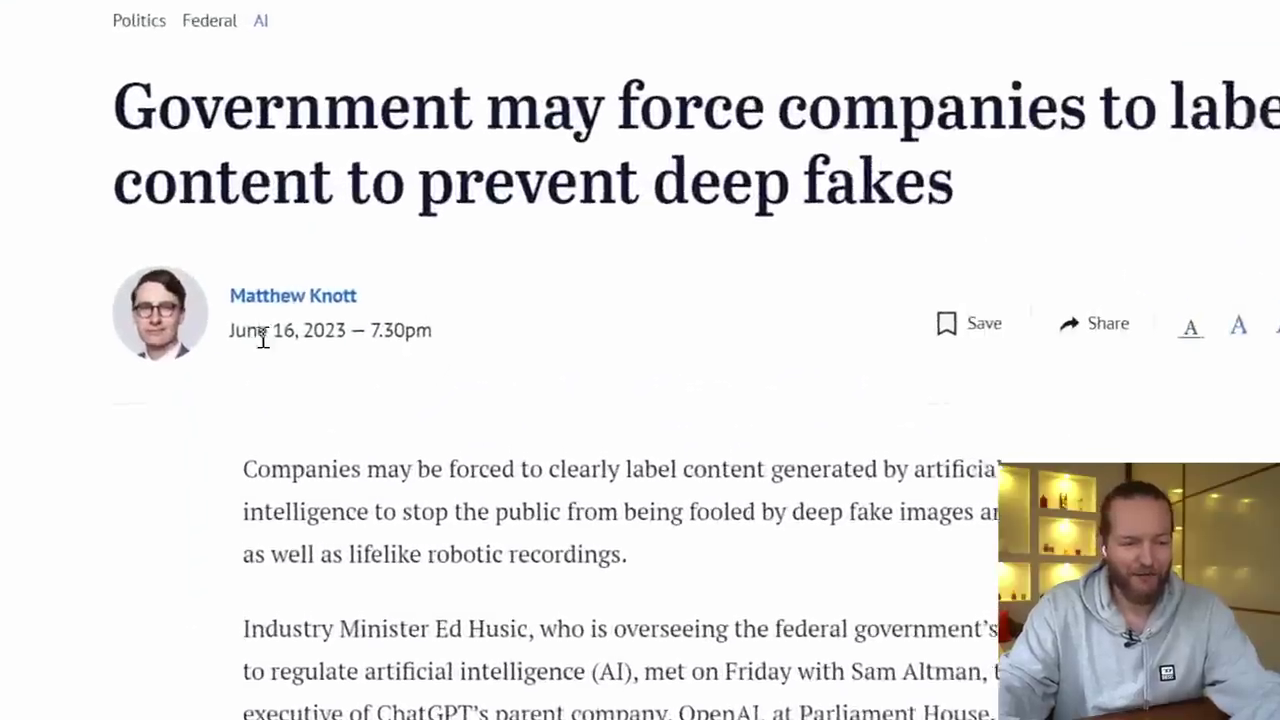
pyautogui.moveTo(285, 333); pyautogui.dragTo(430, 340)
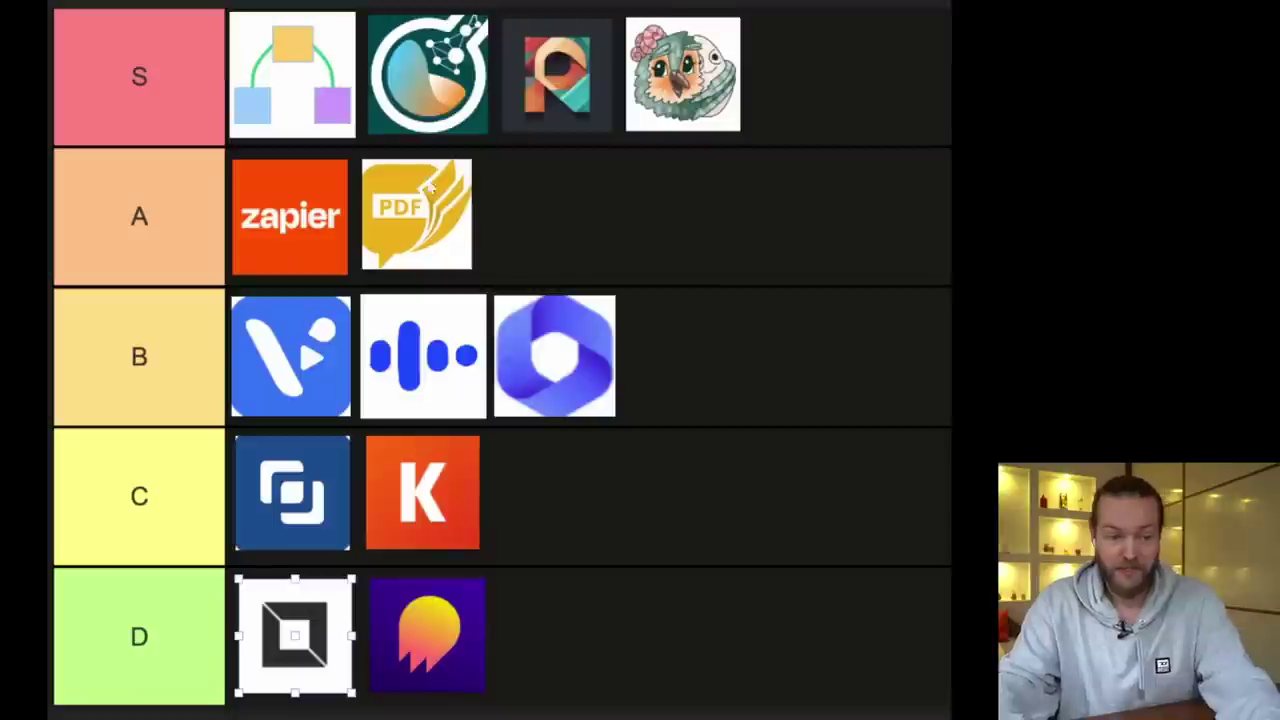
# Place the World News logo at the end of the tier list's S row and size it to match its neighbours
pyautogui.moveTo(115, 62); pyautogui.dragTo(838, 122)
pyautogui.moveTo(840, 48); pyautogui.dragTo(868, 28)
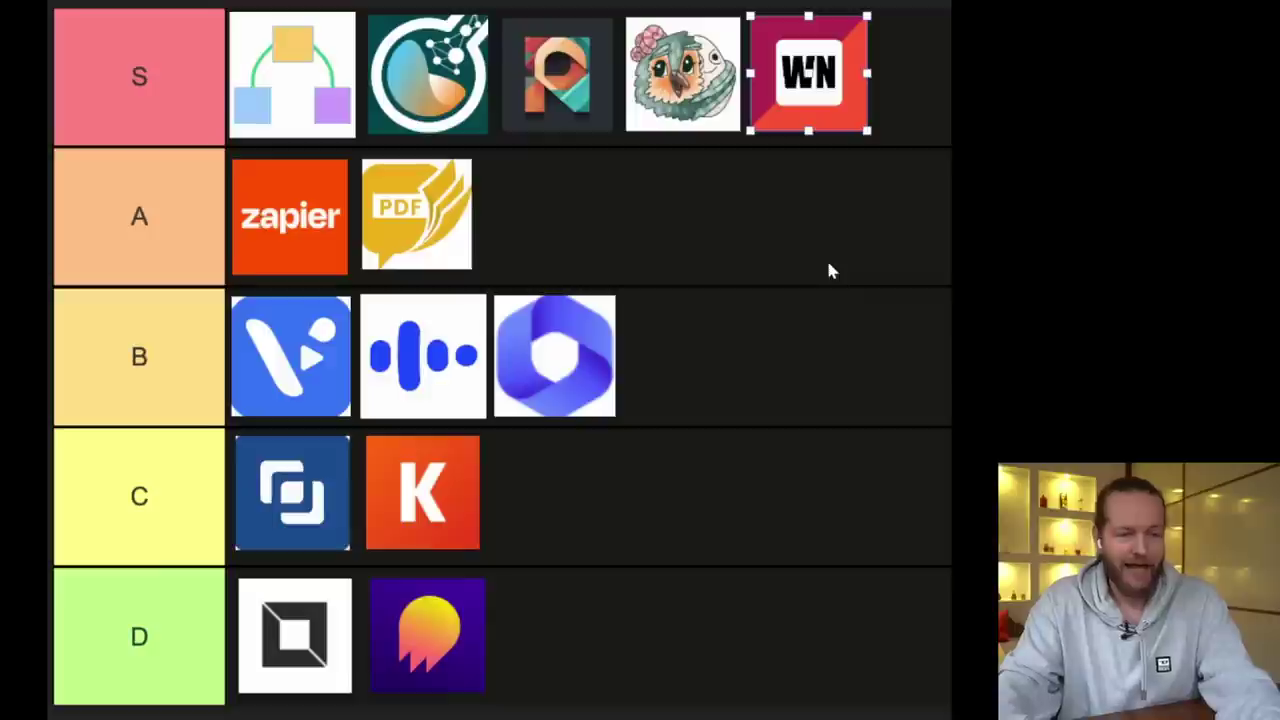
pyautogui.click(725, 244)
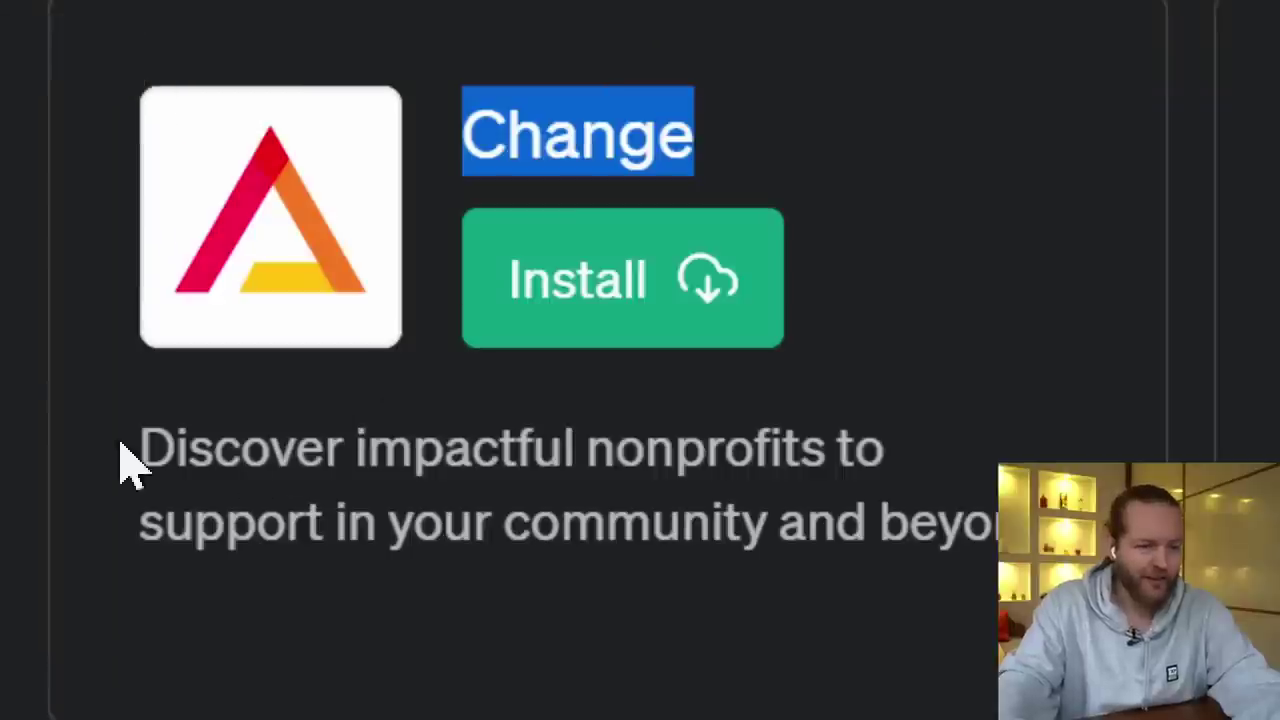
# Read the Change plugin's description about impactful nonprofits and install the plugin
pyautogui.click(175, 465)
pyautogui.moveTo(175, 465); pyautogui.dragTo(862, 510)
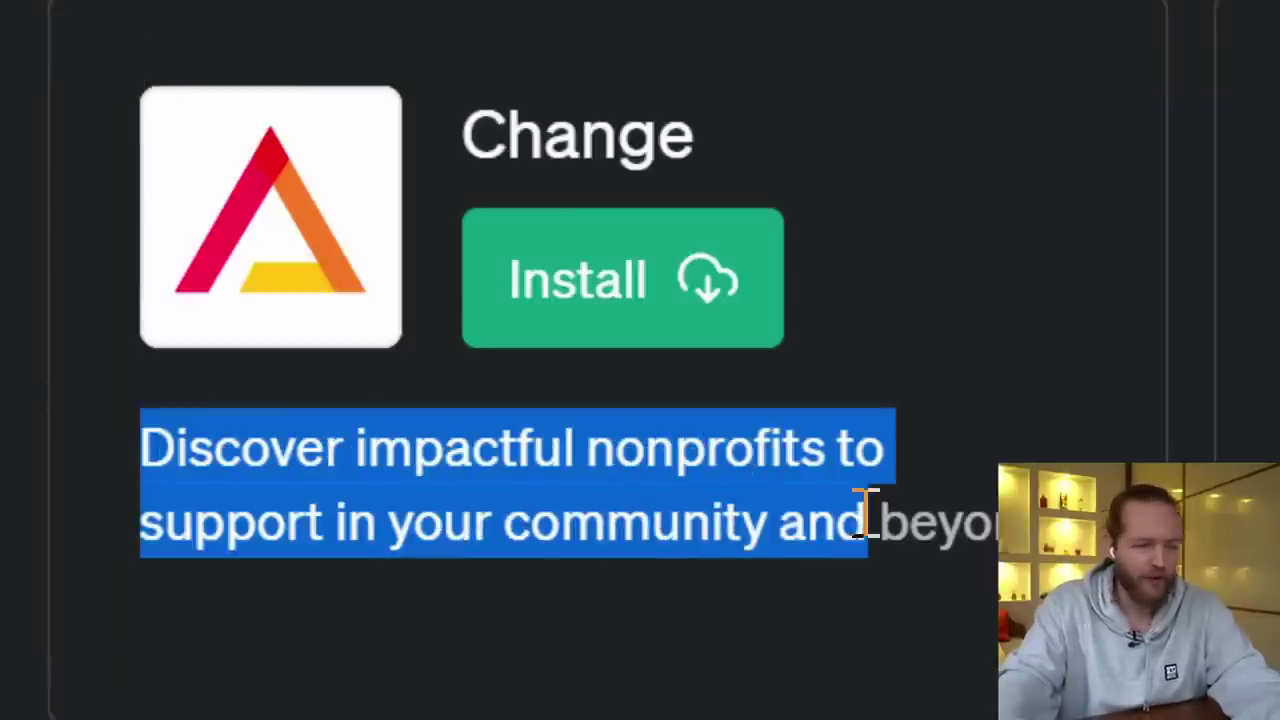
pyautogui.click(757, 610)
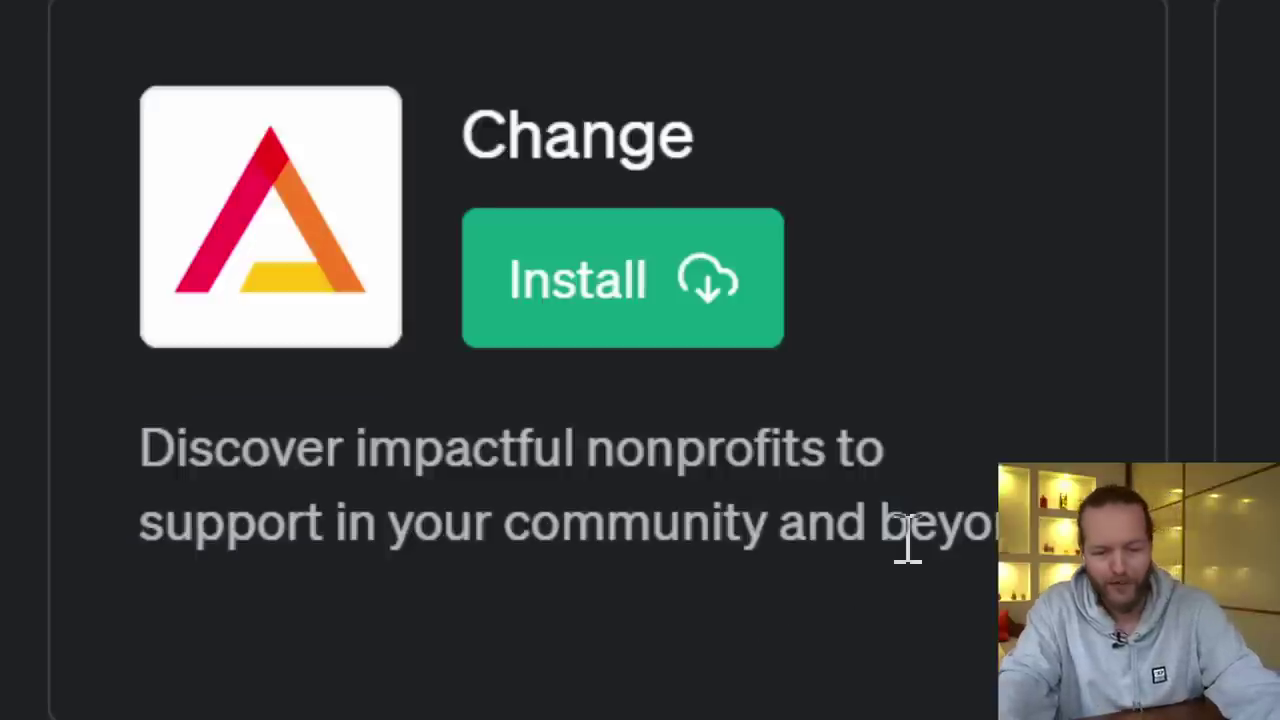
pyautogui.click(514, 300)
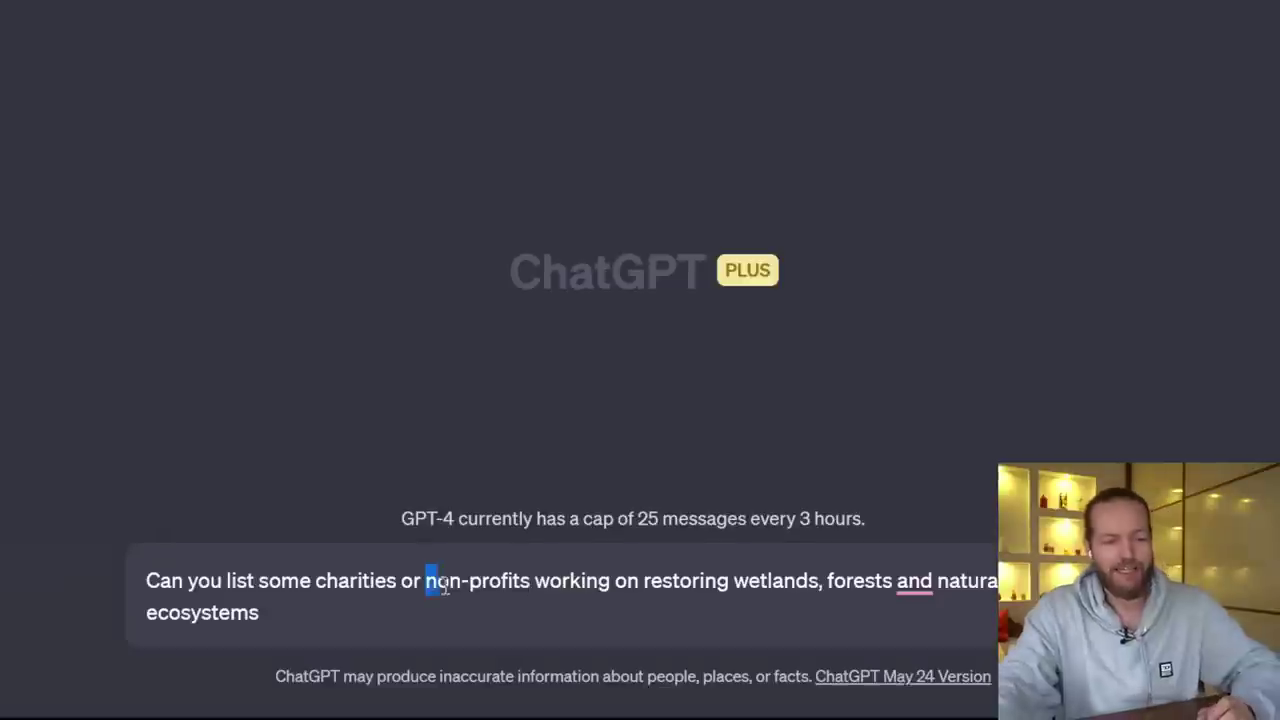
# Ask ChatGPT to list some charities or non-profits working on restoring wetlands, forests and natural ecosystems
pyautogui.moveTo(432, 582); pyautogui.dragTo(520, 607)
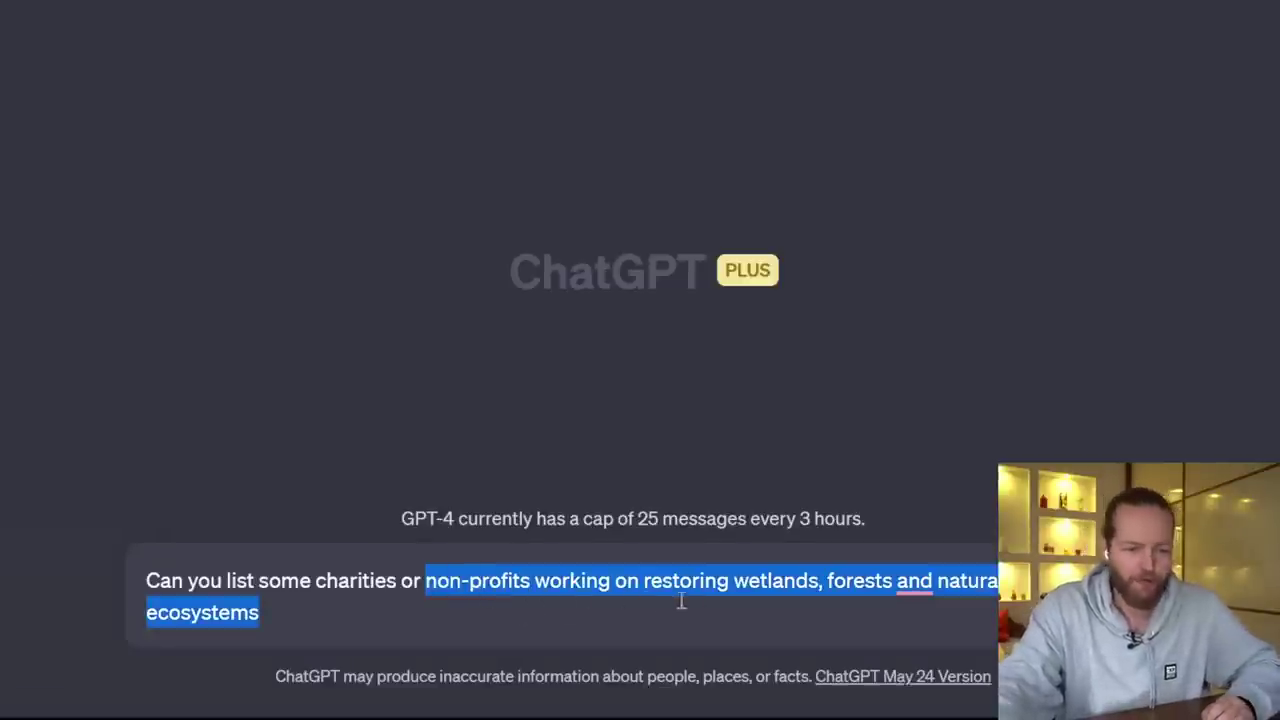
pyautogui.click(769, 588)
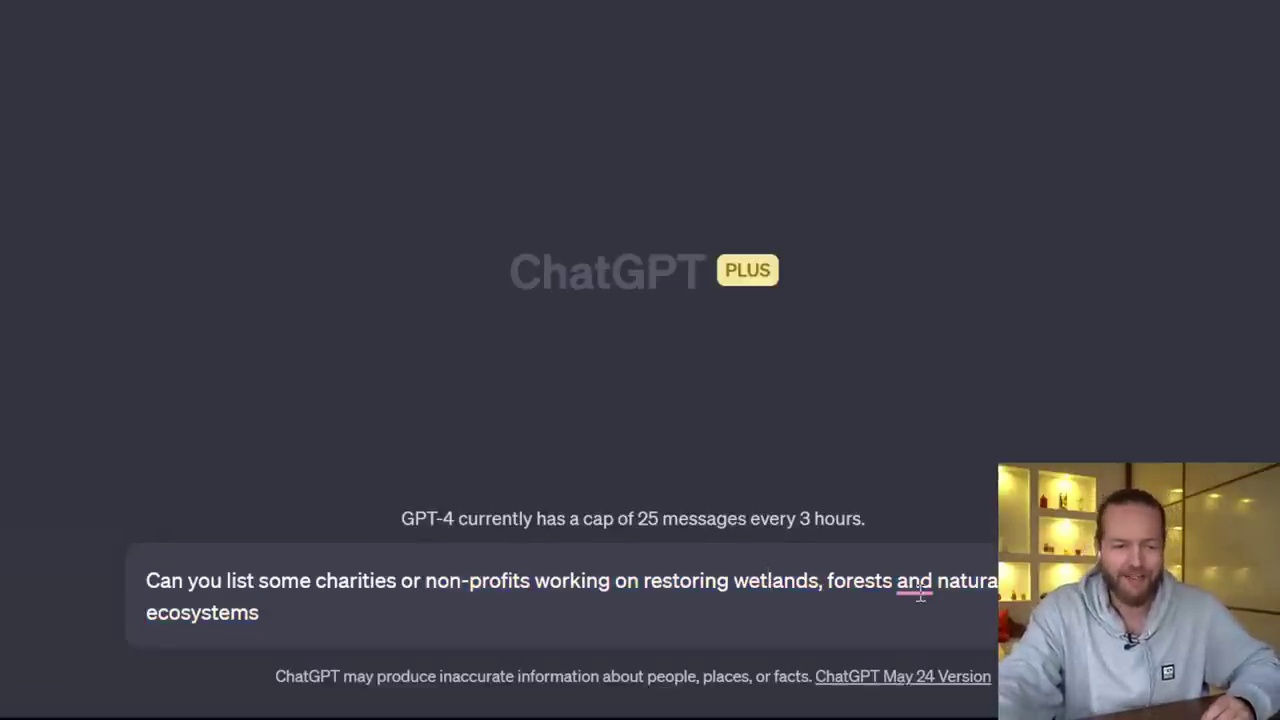
pyautogui.press('Return')
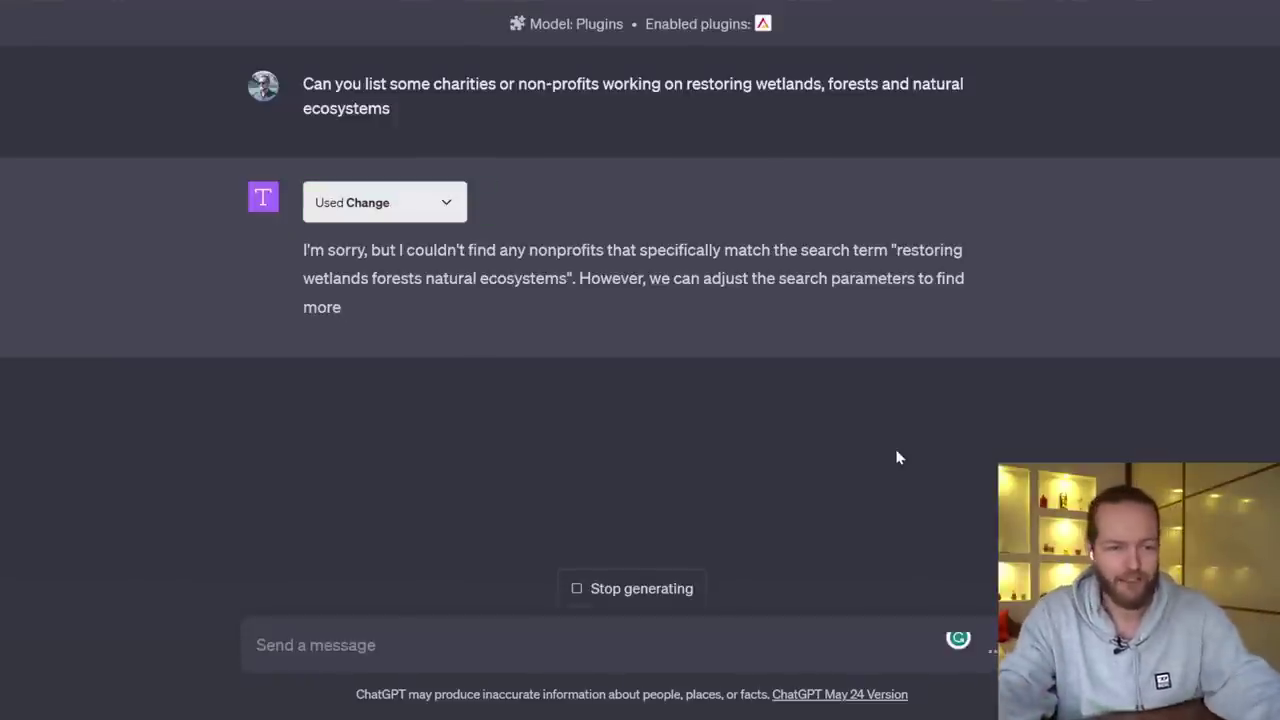
# Examine the alternative nonprofit search topics that ChatGPT suggests in its reply
pyautogui.moveTo(309, 335); pyautogui.dragTo(505, 337)
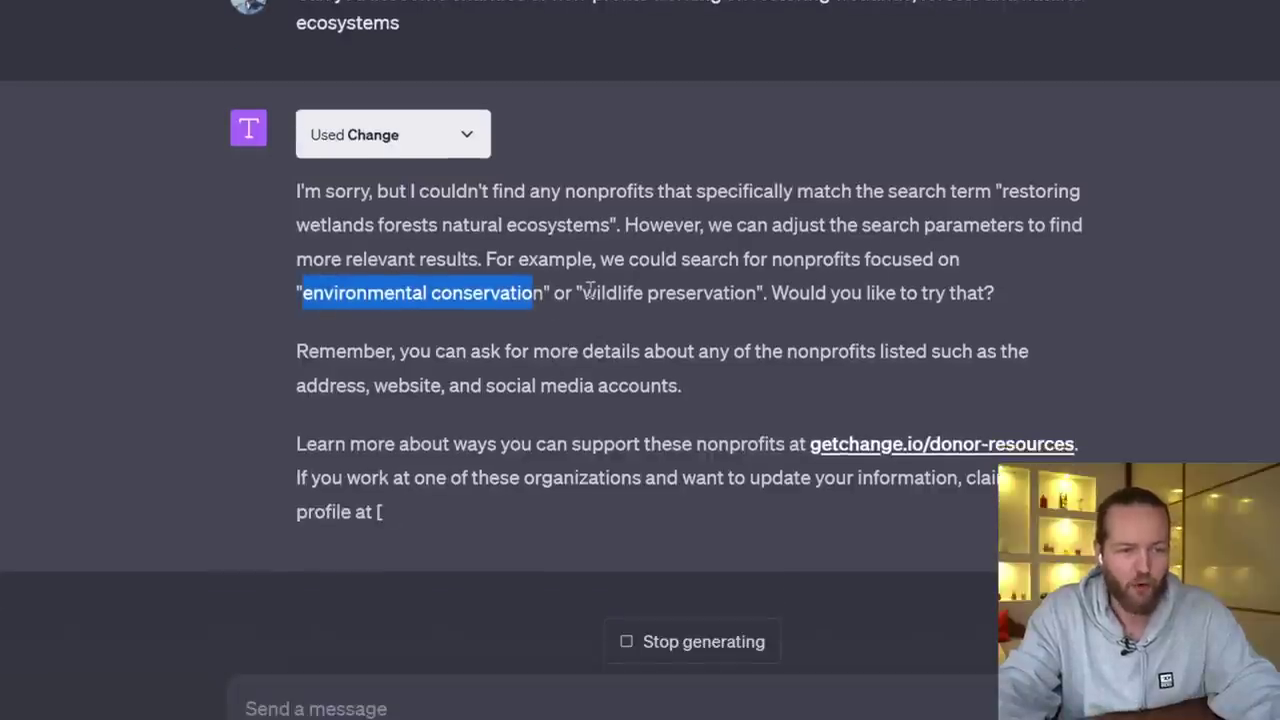
pyautogui.moveTo(584, 292); pyautogui.dragTo(713, 293)
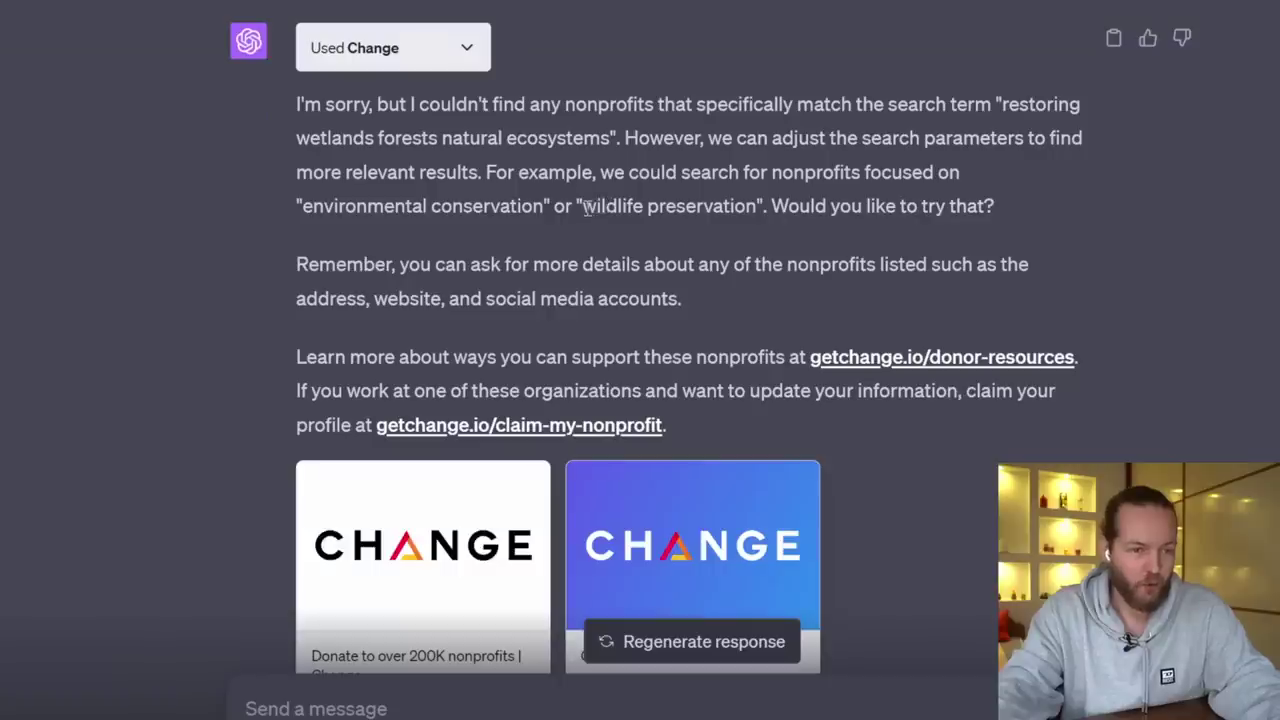
pyautogui.moveTo(584, 207); pyautogui.dragTo(716, 210)
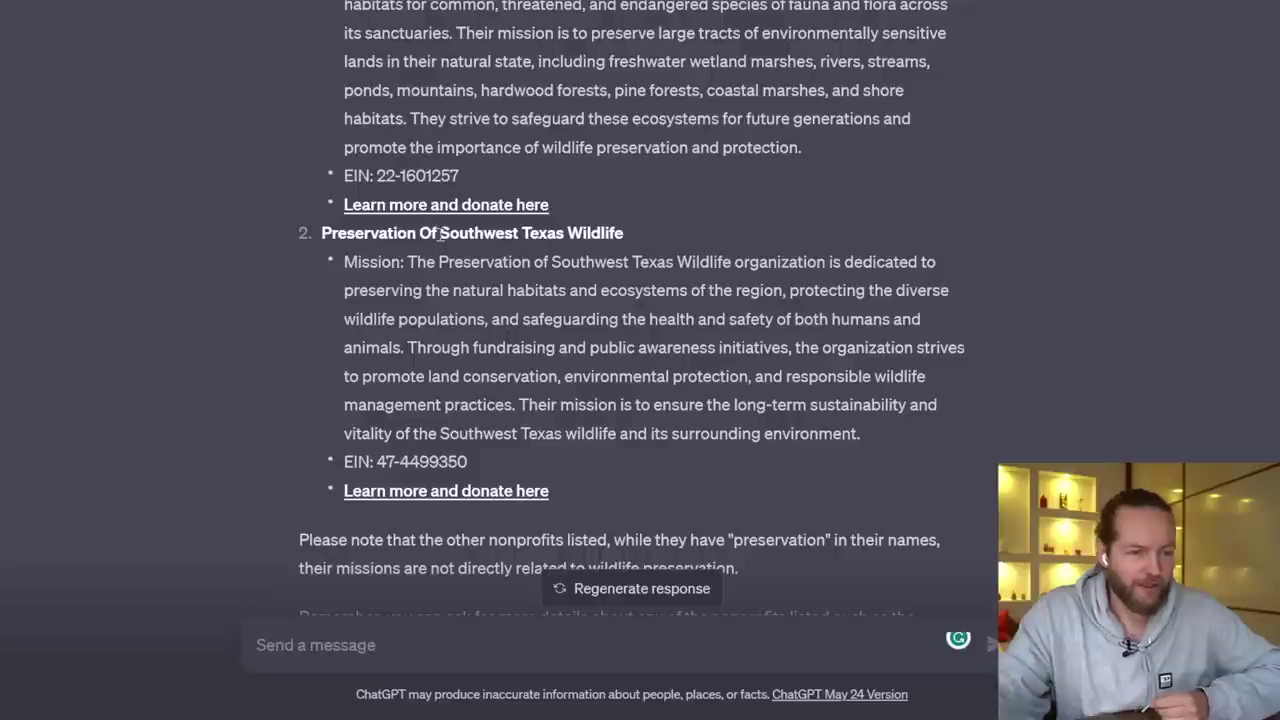
# Examine the listed wildlife preservation nonprofits, their donation links and the mission of Preservation Of Southwest Texas Wildlife
pyautogui.moveTo(440, 233); pyautogui.dragTo(607, 236)
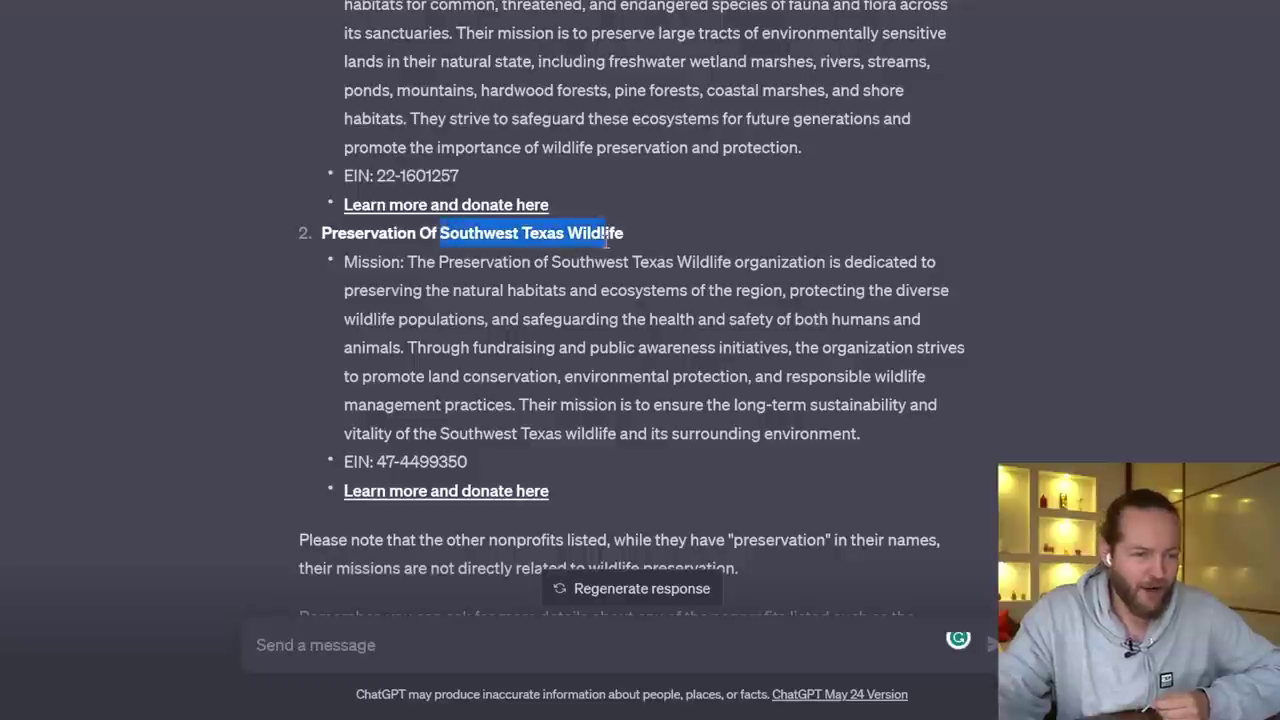
pyautogui.scroll(-4, 968, 299)
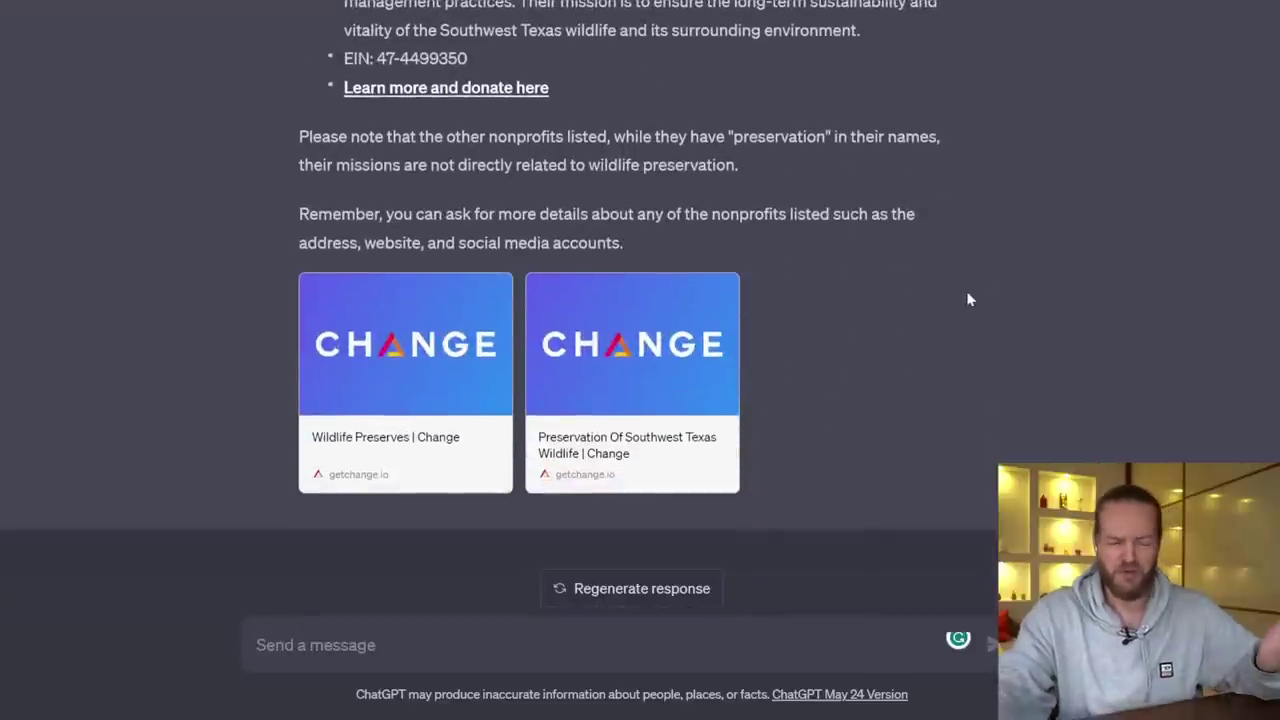
pyautogui.scroll(3, 983, 308)
pyautogui.moveTo(605, 441); pyautogui.dragTo(318, 185)
pyautogui.click(651, 253)
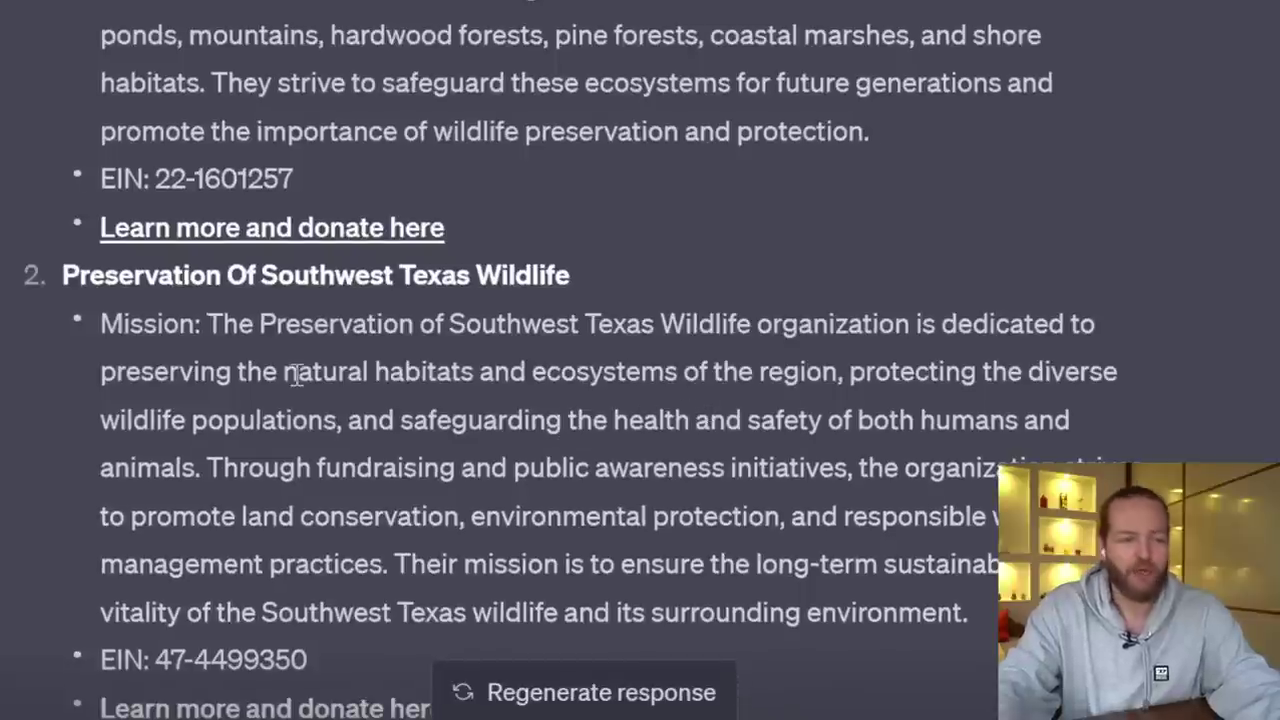
pyautogui.moveTo(284, 374); pyautogui.dragTo(432, 377)
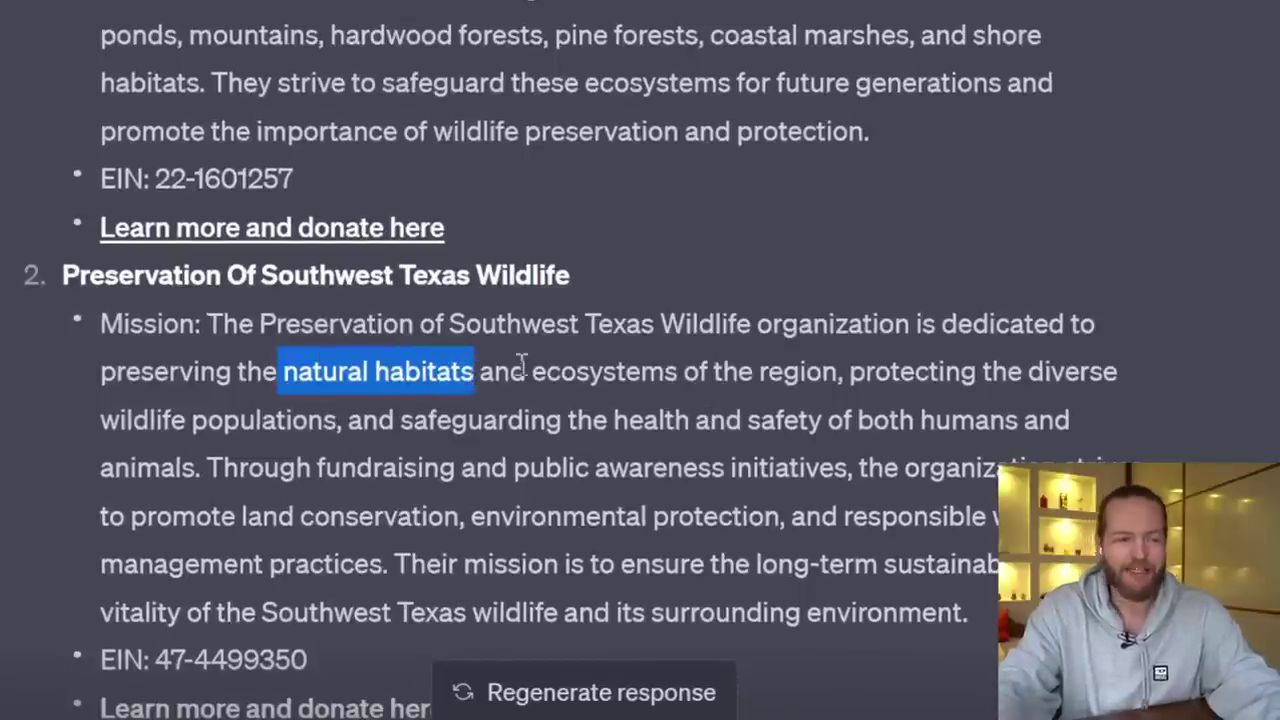
pyautogui.moveTo(538, 372); pyautogui.dragTo(700, 374)
pyautogui.click(705, 374)
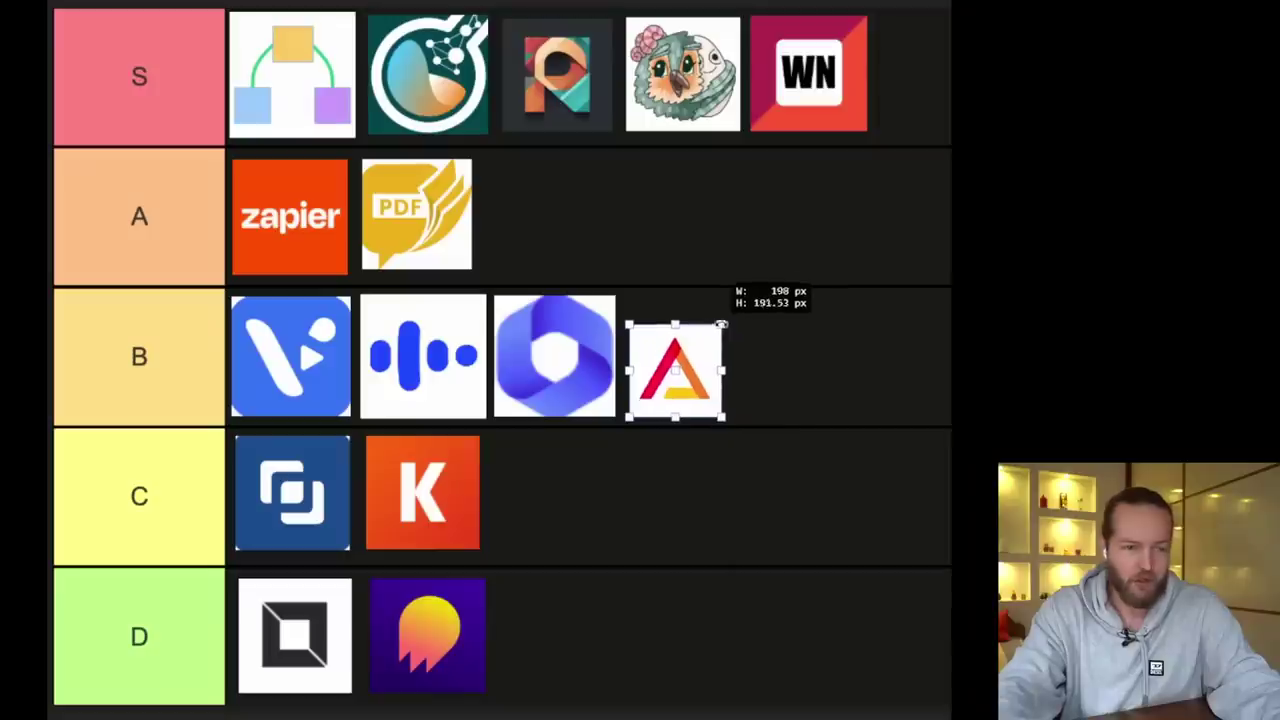
# Enlarge the Change logo in the tier list's B row to match the neighbouring logos
pyautogui.moveTo(721, 321); pyautogui.dragTo(751, 311)
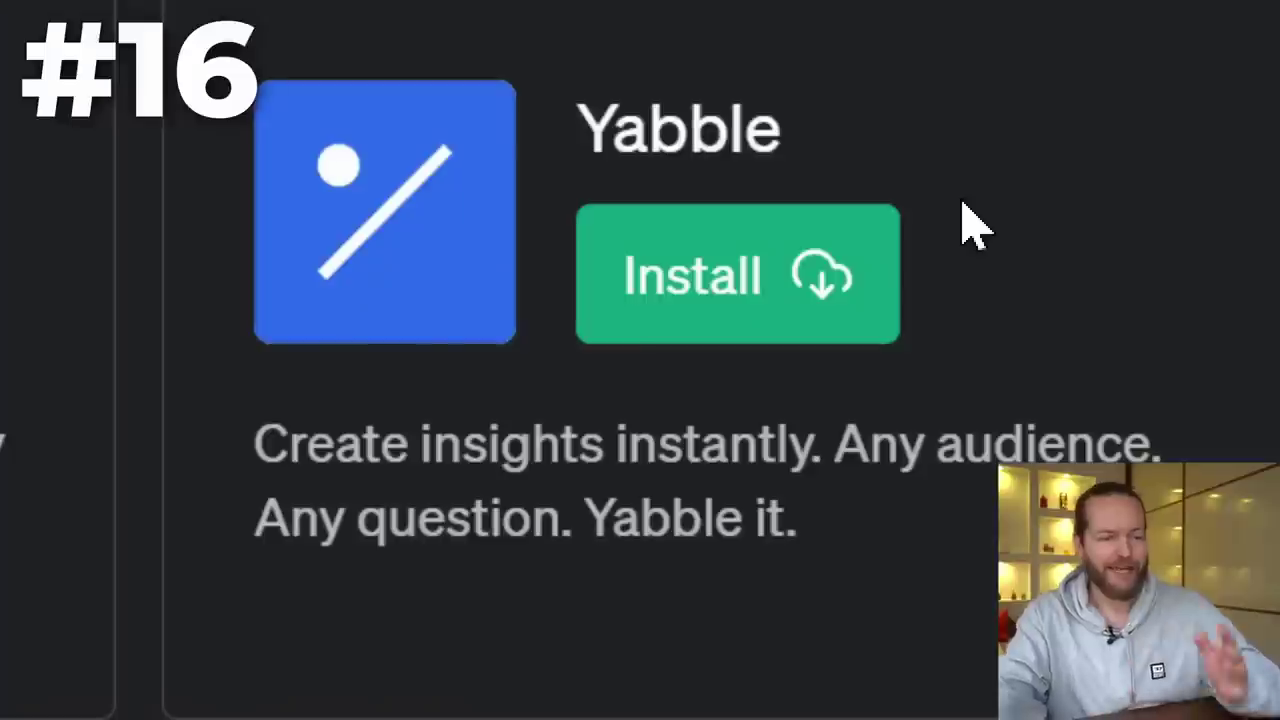
# Review the Yabble plugin's description in the plugin store and install the plugin
pyautogui.moveTo(616, 452); pyautogui.dragTo(936, 448)
pyautogui.moveTo(612, 518); pyautogui.dragTo(804, 522)
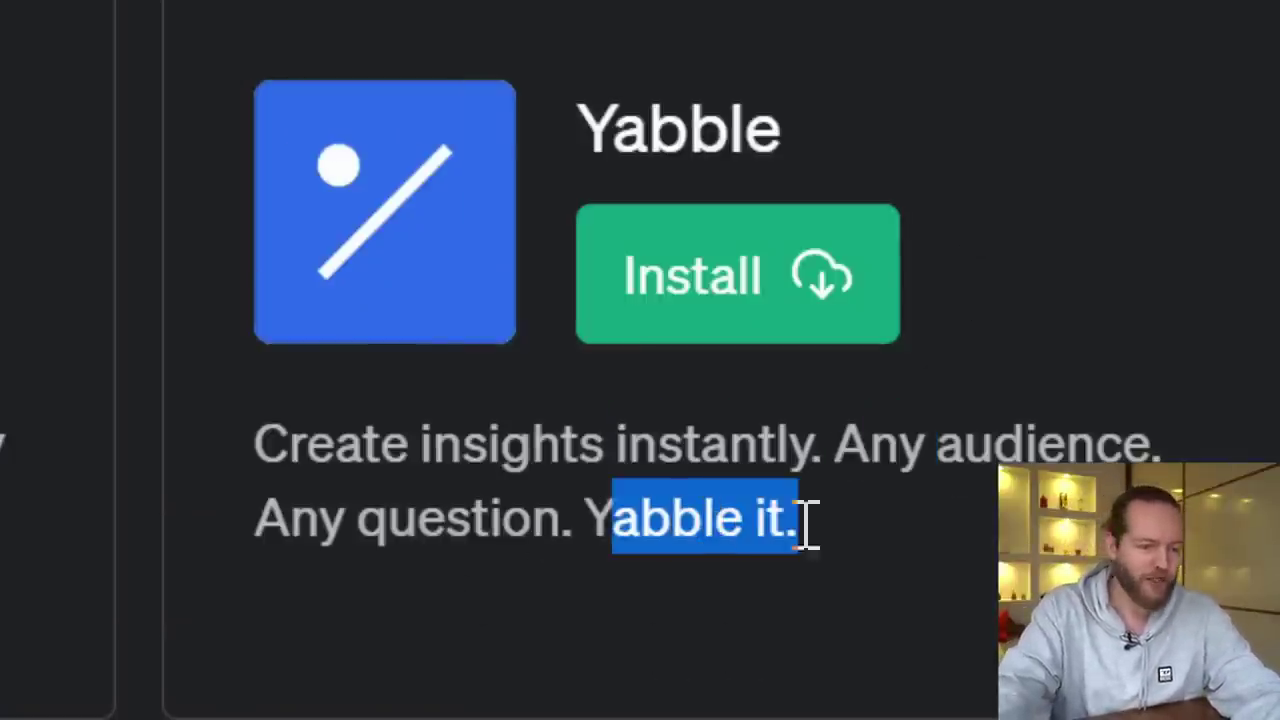
pyautogui.click(823, 274)
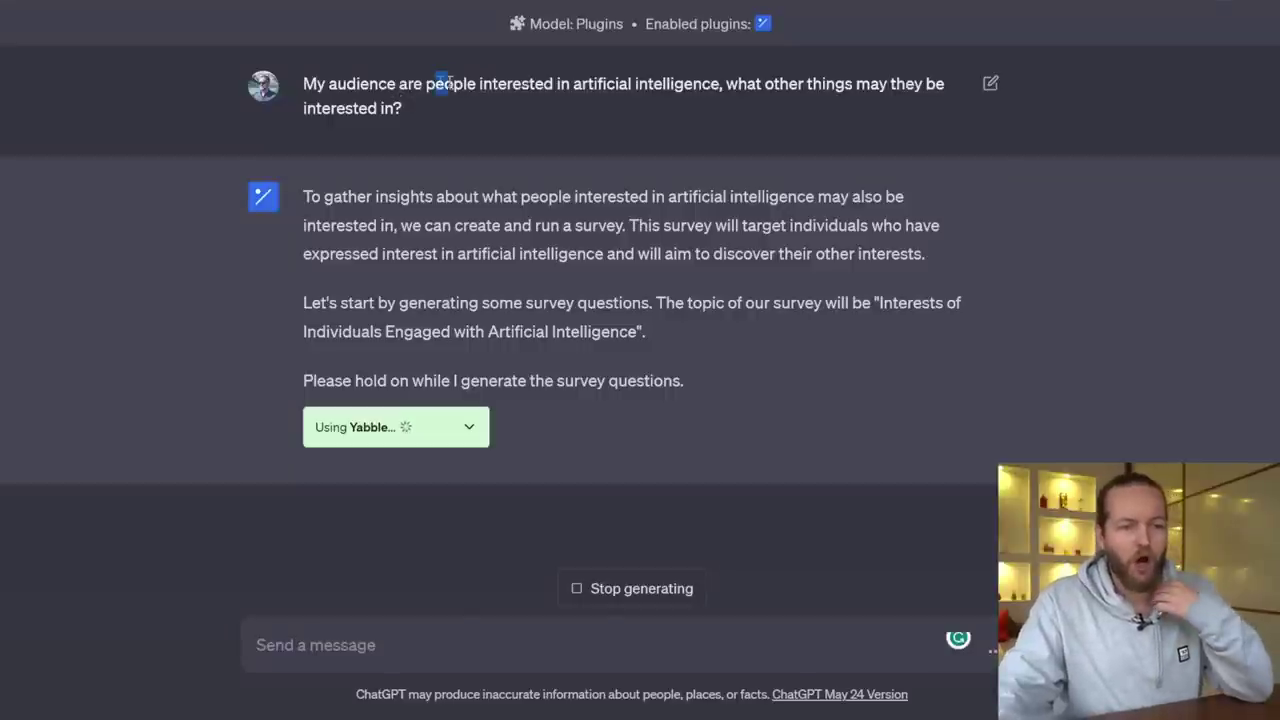
# Examine Yabble's reply about the AI-interested audience, including its generated survey questions and the proposed custom target audience
pyautogui.moveTo(497, 88); pyautogui.dragTo(678, 90)
pyautogui.click(502, 329)
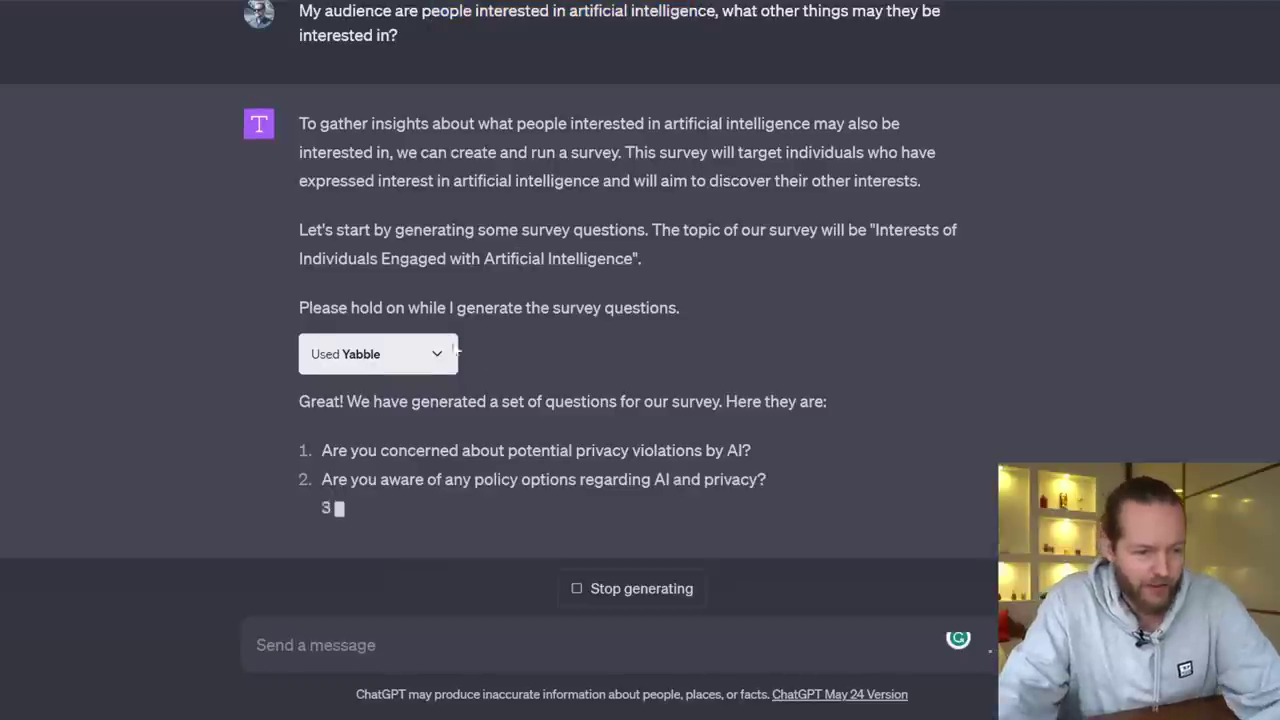
pyautogui.moveTo(408, 340); pyautogui.dragTo(909, 335)
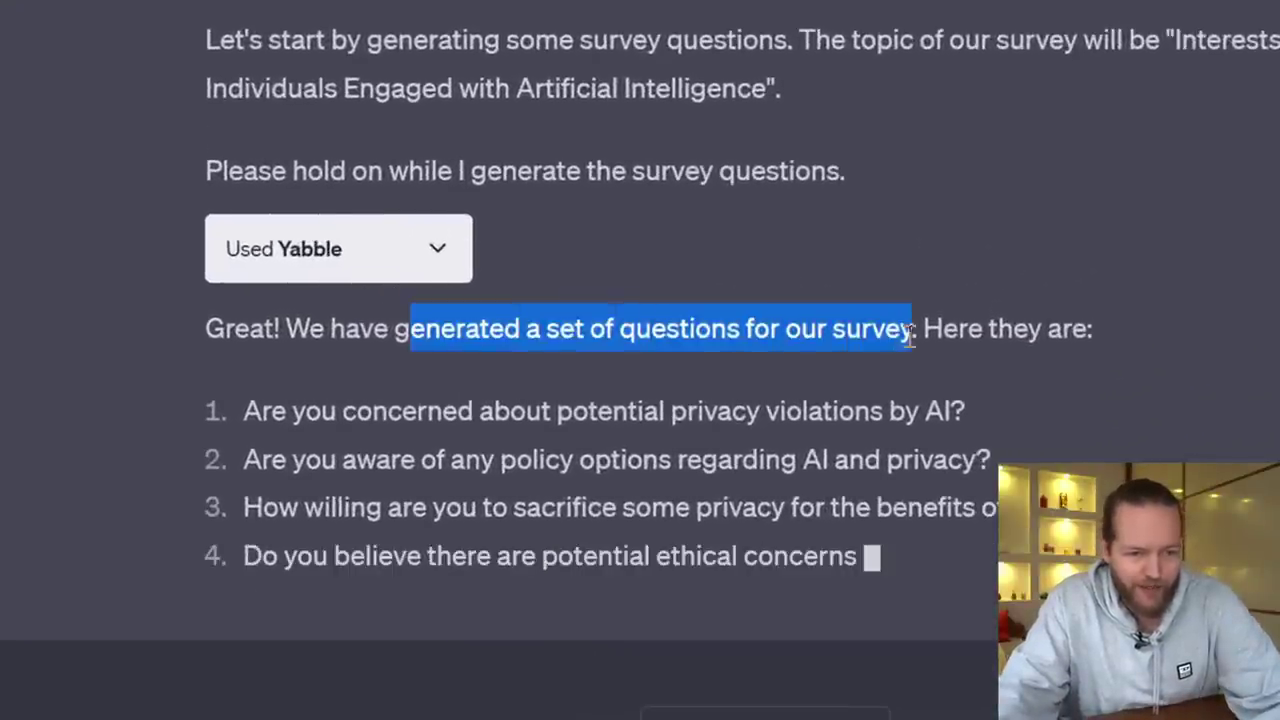
pyautogui.click(1068, 286)
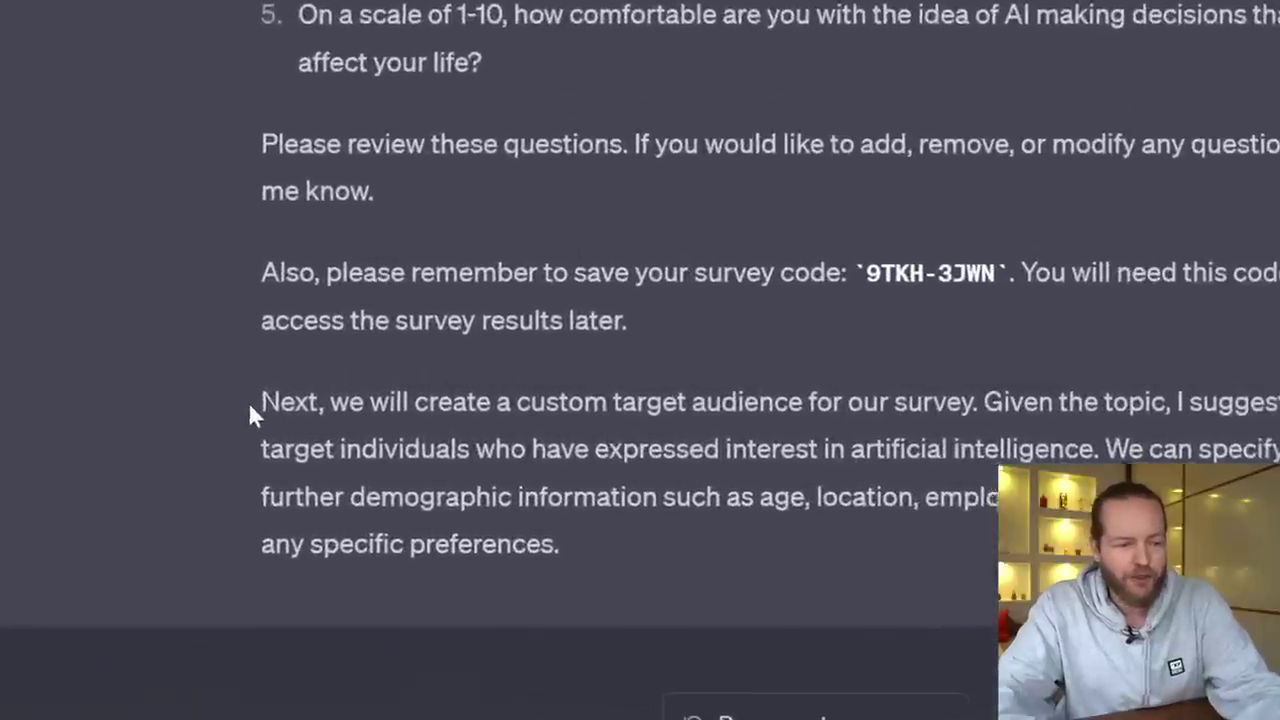
pyautogui.moveTo(248, 402); pyautogui.dragTo(975, 403)
pyautogui.click(937, 357)
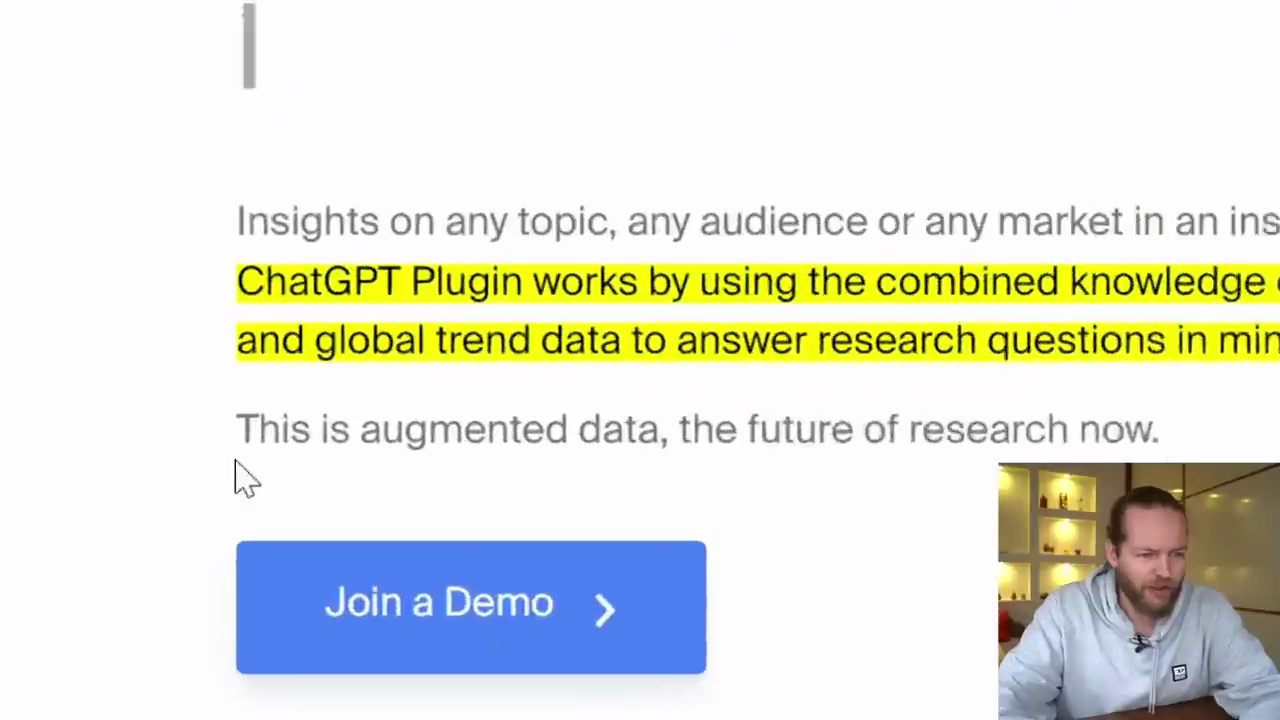
# Read on Yabble's website how its ChatGPT plugin answers research questions with augmented data
pyautogui.moveTo(255, 200); pyautogui.dragTo(734, 480)
pyautogui.click(925, 515)
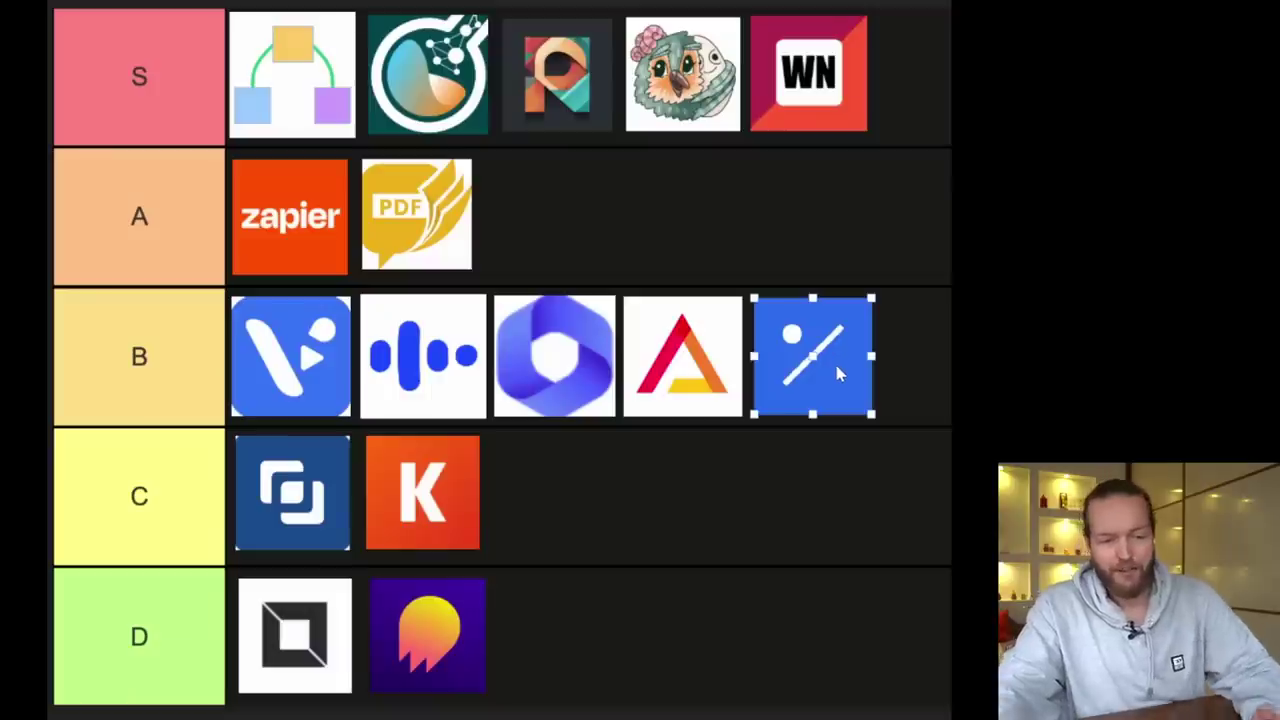
# Move the Yabble logo in the tier list from the B row to the A row, beside the PDF logo
pyautogui.moveTo(838, 373)
pyautogui.mouseDown()
pyautogui.moveTo(777, 287)
pyautogui.moveTo(599, 222)
pyautogui.moveTo(578, 233)
pyautogui.mouseUp()
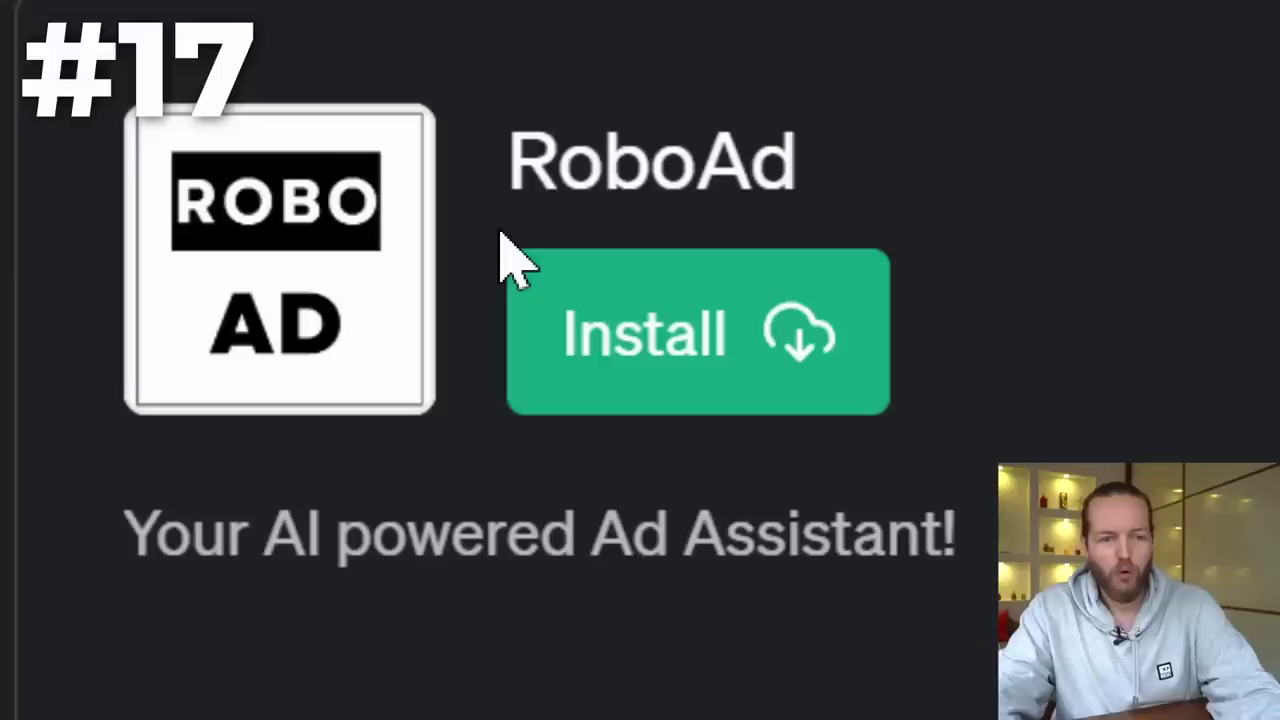
# Review the RoboAd plugin's description in the plugin store and install the plugin
pyautogui.moveTo(376, 530); pyautogui.dragTo(955, 560)
pyautogui.click(651, 357)
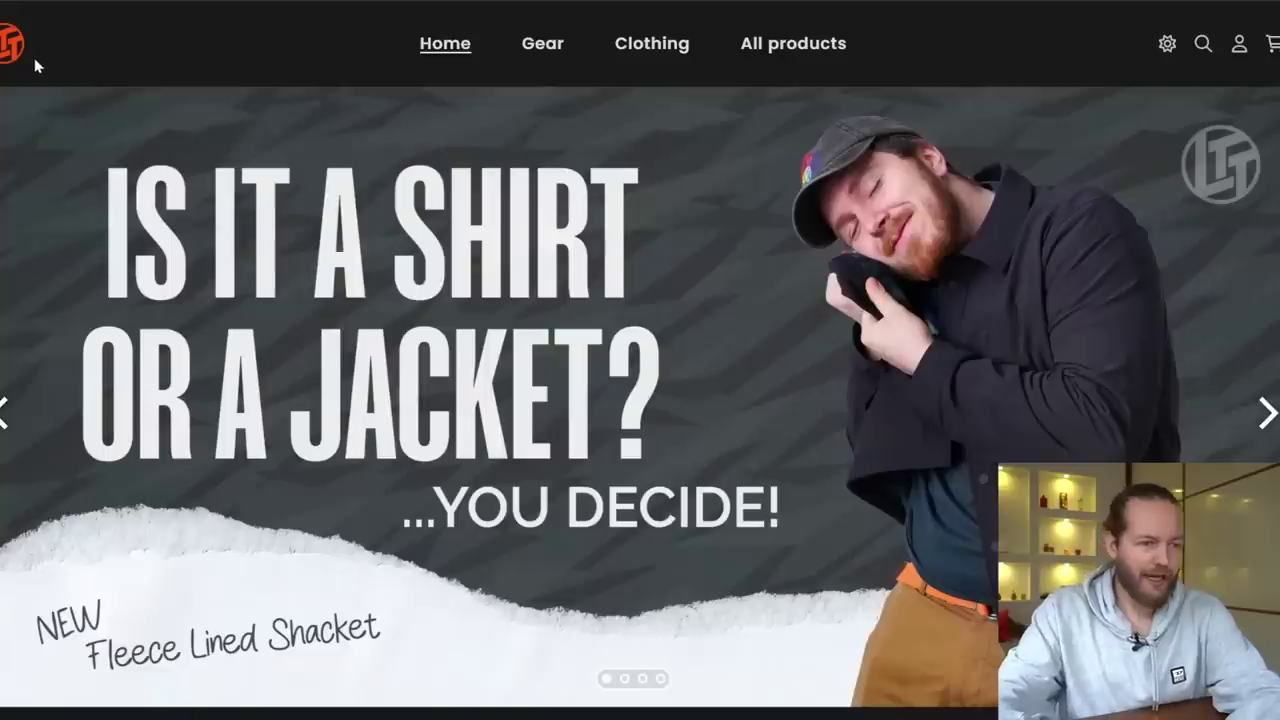
pyautogui.scroll(-7, 640, 360)
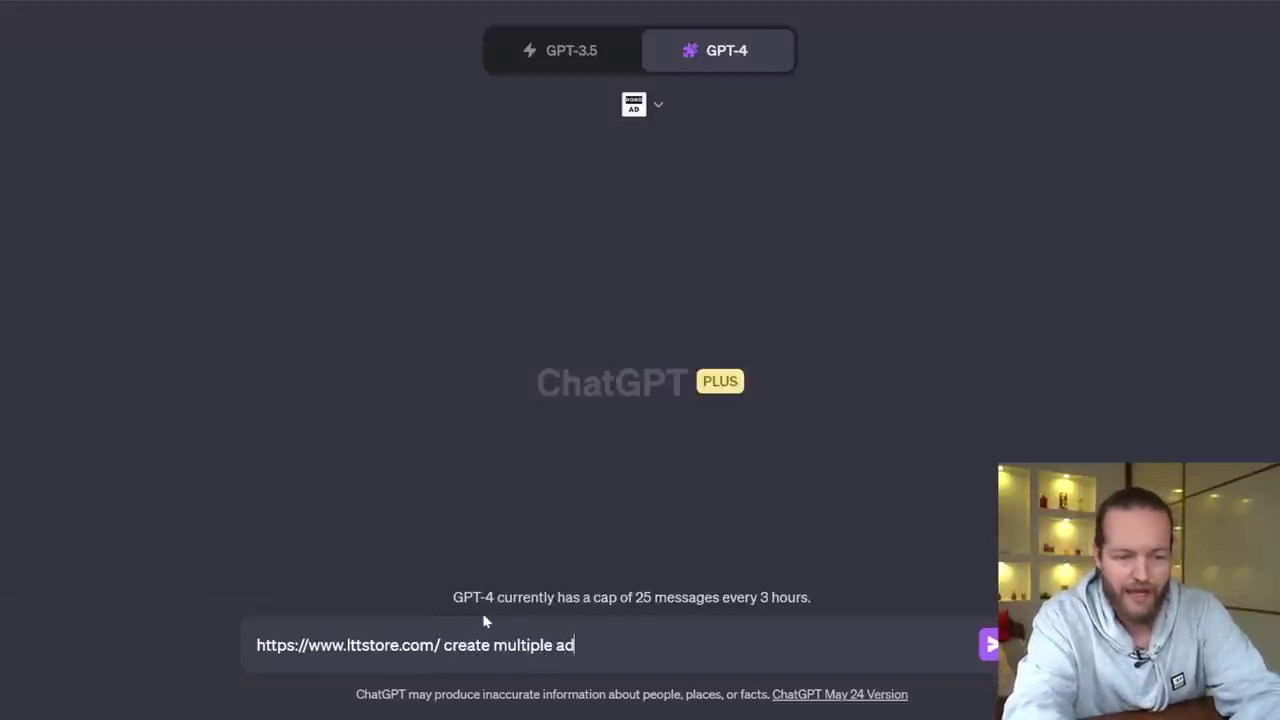
pyautogui.click(990, 645)
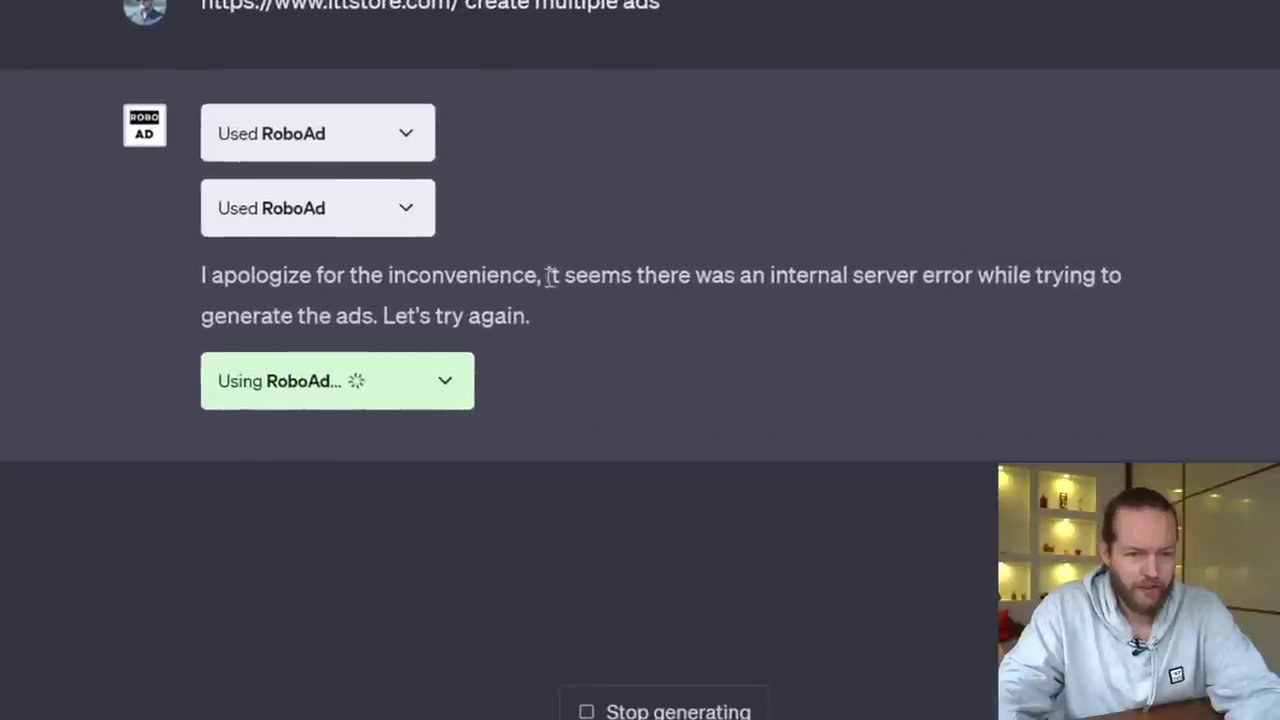
# Examine RoboAd's reply, including the error notice and the title, path and description of each suggested Linus Tech Tips ad
pyautogui.moveTo(546, 275); pyautogui.dragTo(886, 286)
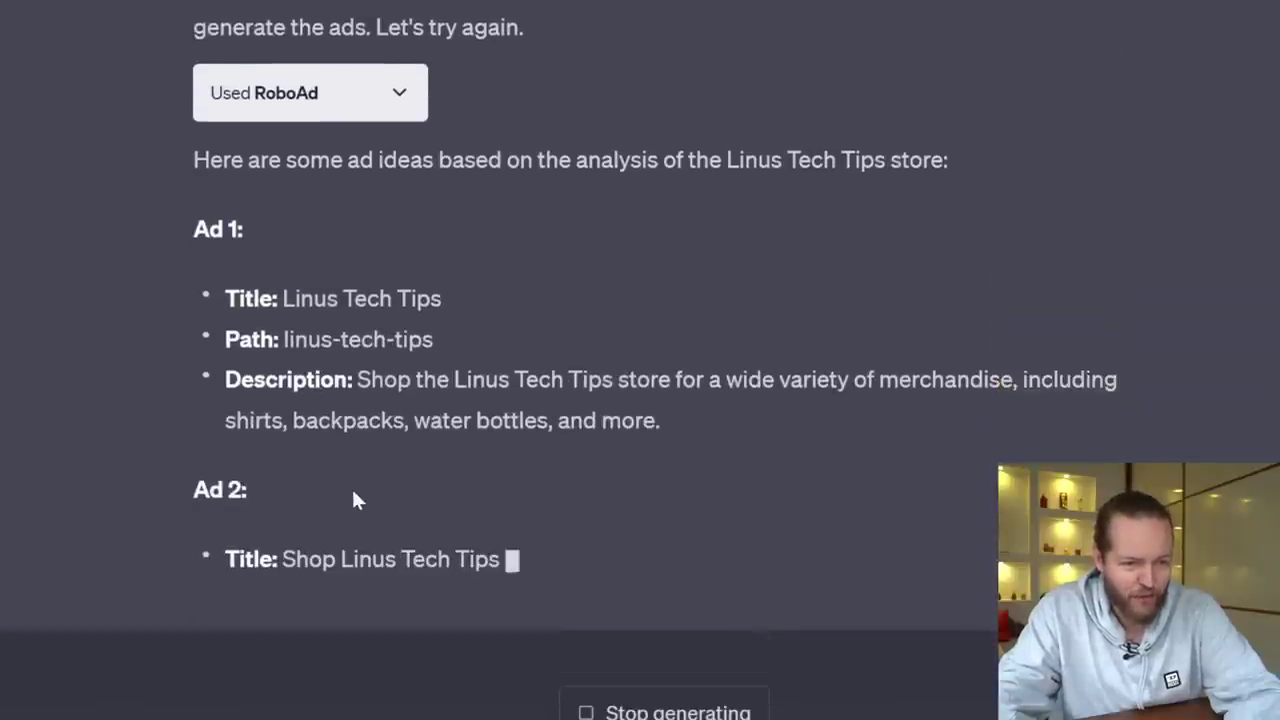
pyautogui.moveTo(660, 200); pyautogui.dragTo(357, 120)
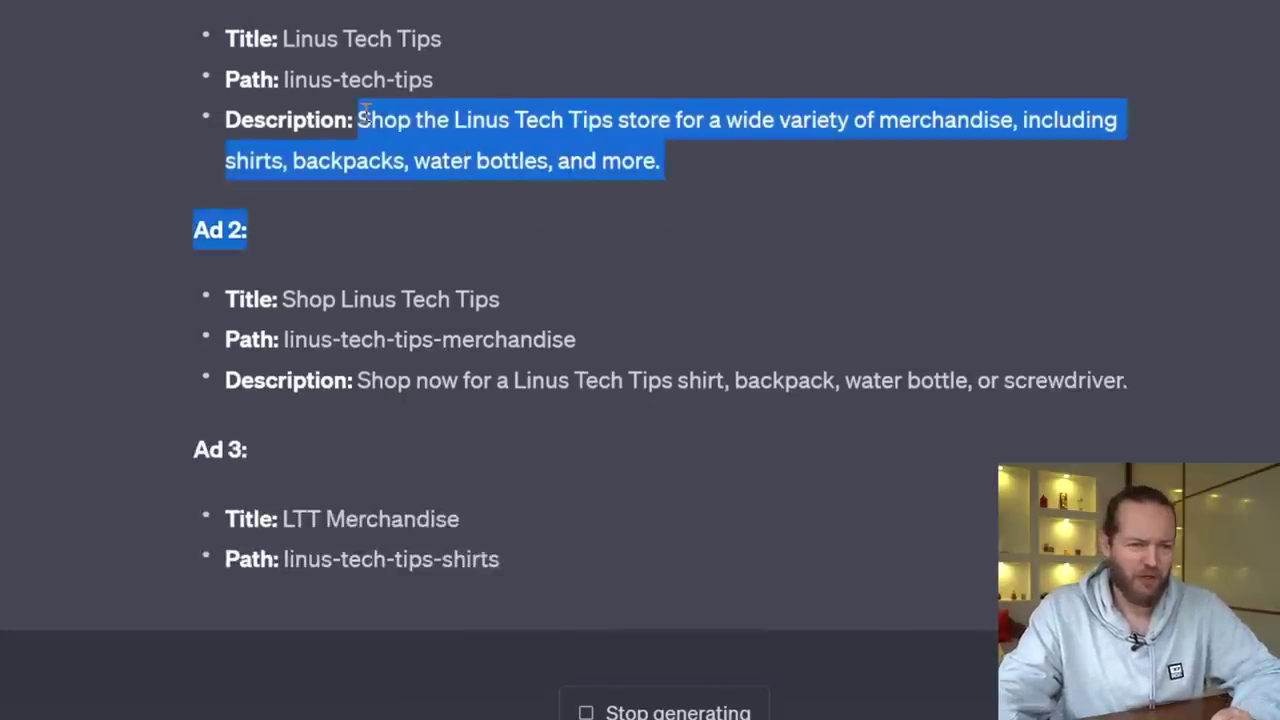
pyautogui.click(824, 437)
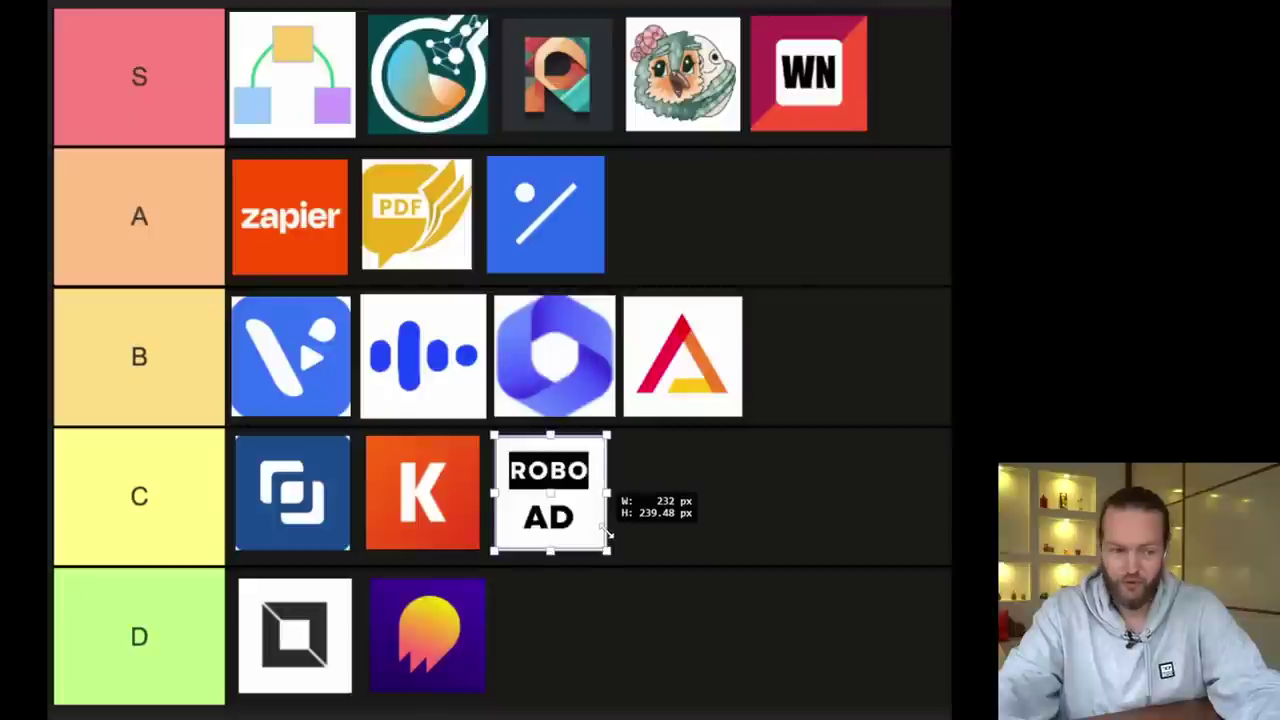
# Resize the RoboAd logo in the tier list's C row to match the neighbouring logos
pyautogui.moveTo(607, 537); pyautogui.dragTo(606, 530)
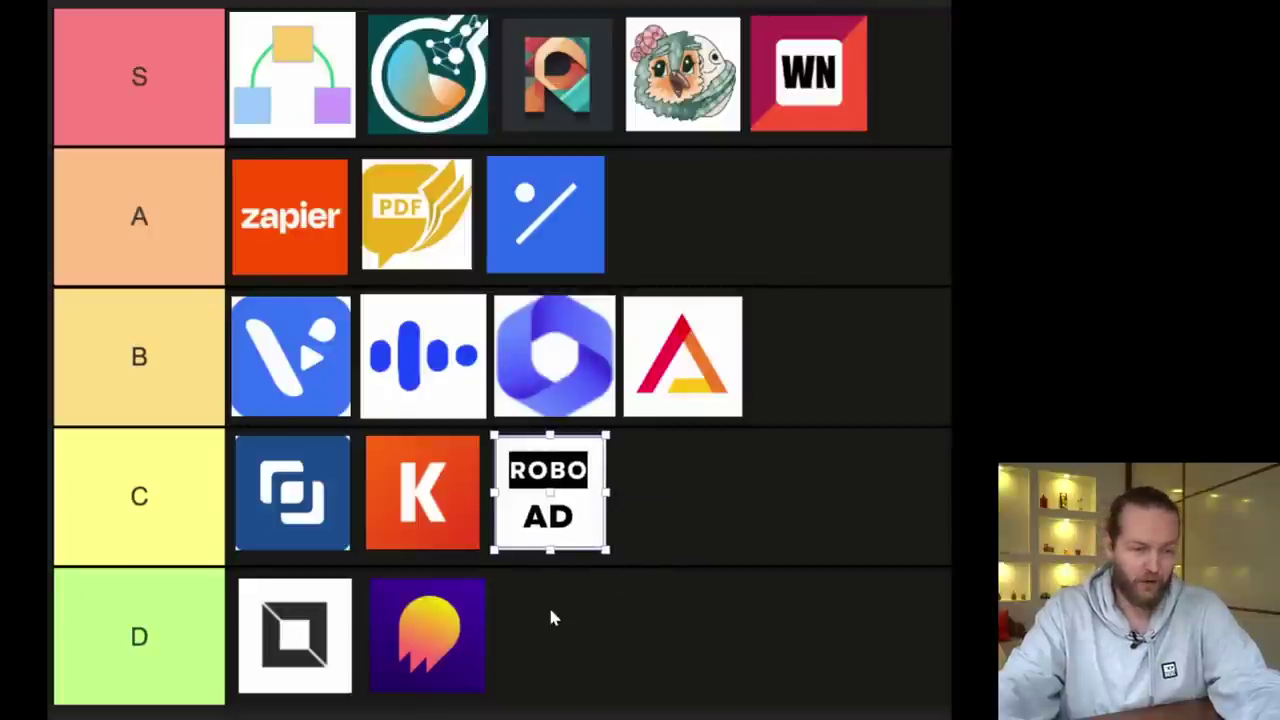